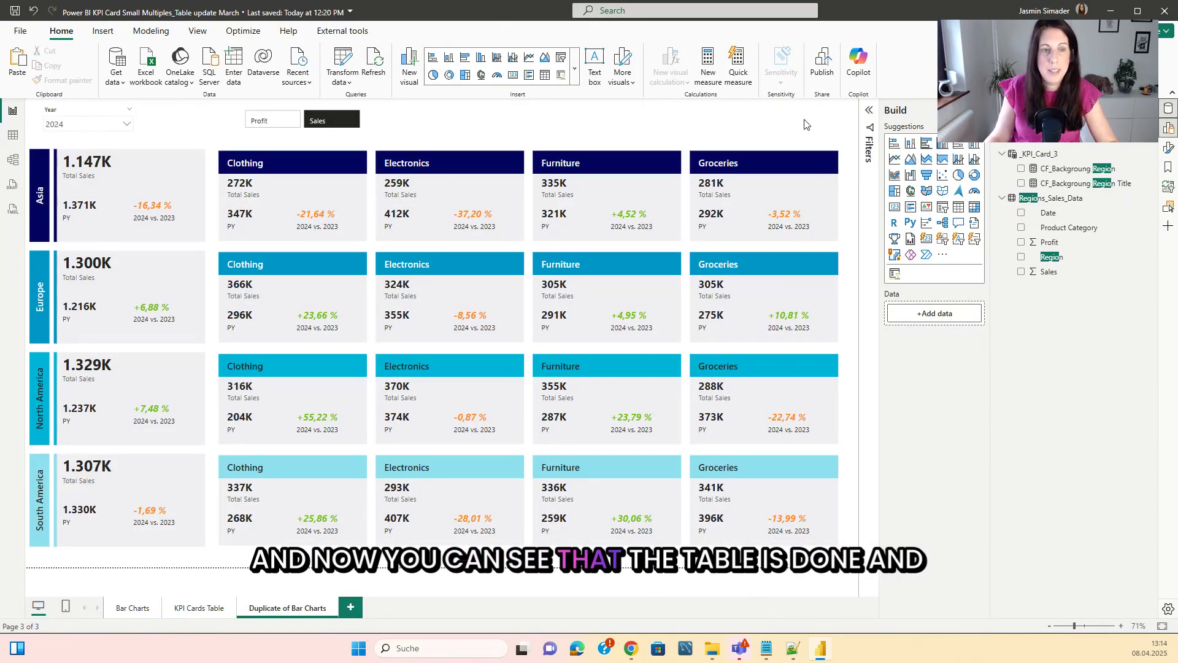
Step: Switch the KPI table's measure slicer to Profit and back to Sales to compare the values
{"action": "left_click", "coordinate": [274, 122]}
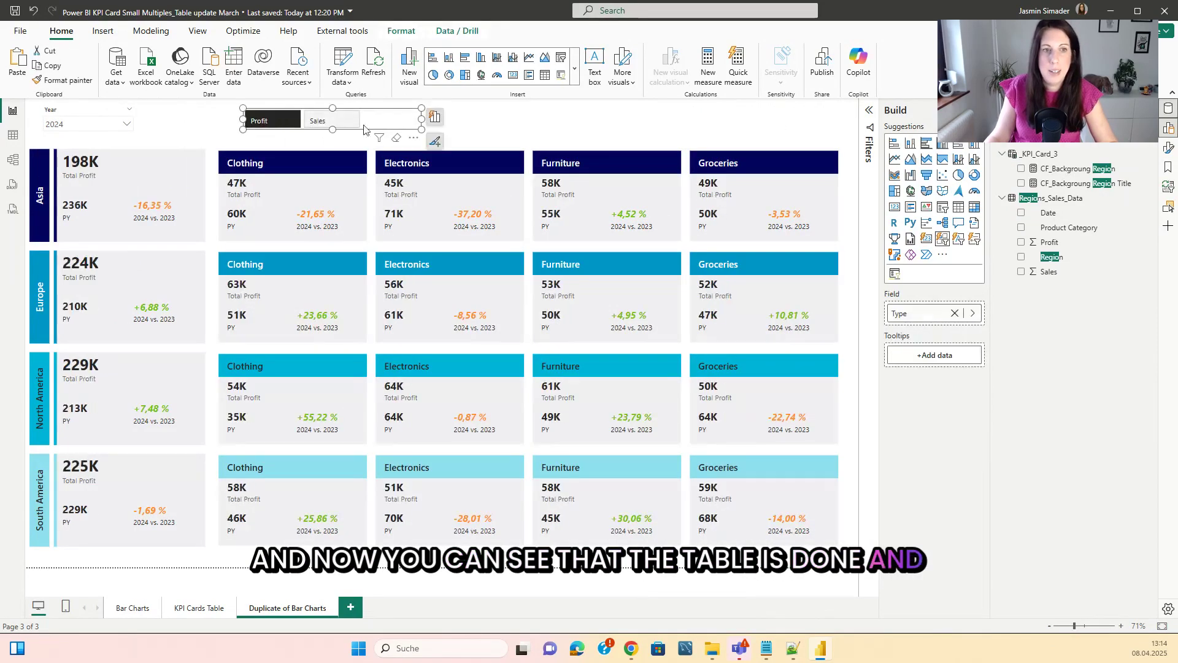
{"action": "left_click", "coordinate": [331, 120]}
{"action": "left_click", "coordinate": [490, 126]}
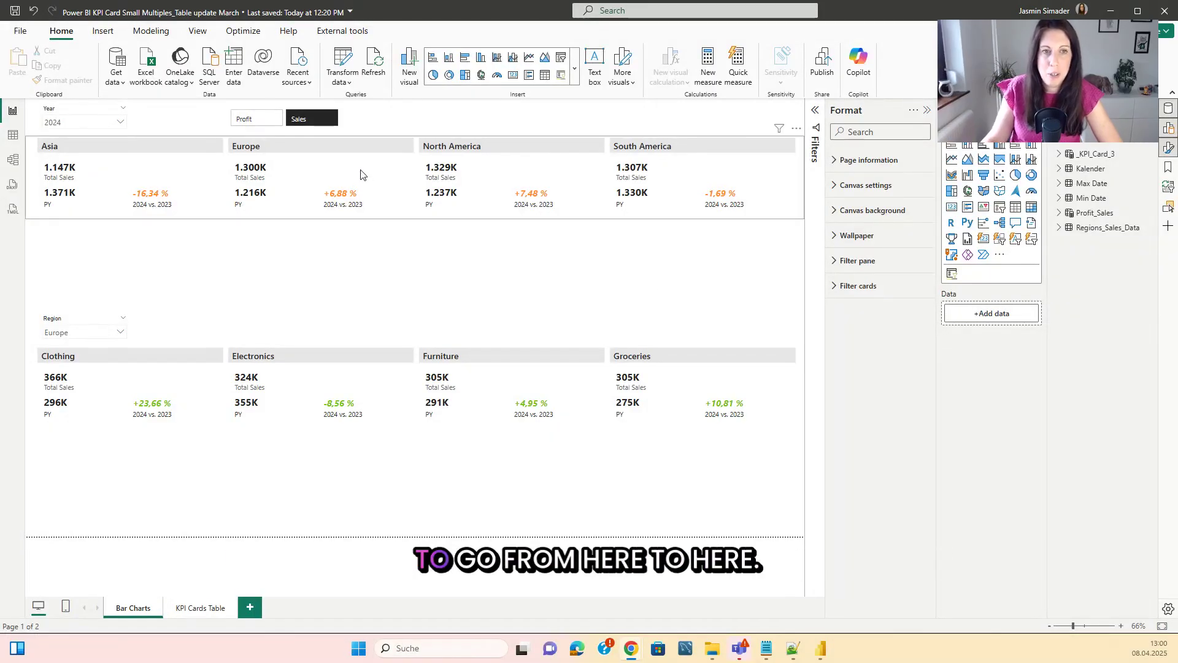
Step: View the KPI Cards Table page as the target layout, return to the Bar Charts page and collapse the formatting options
{"action": "left_click", "coordinate": [200, 608]}
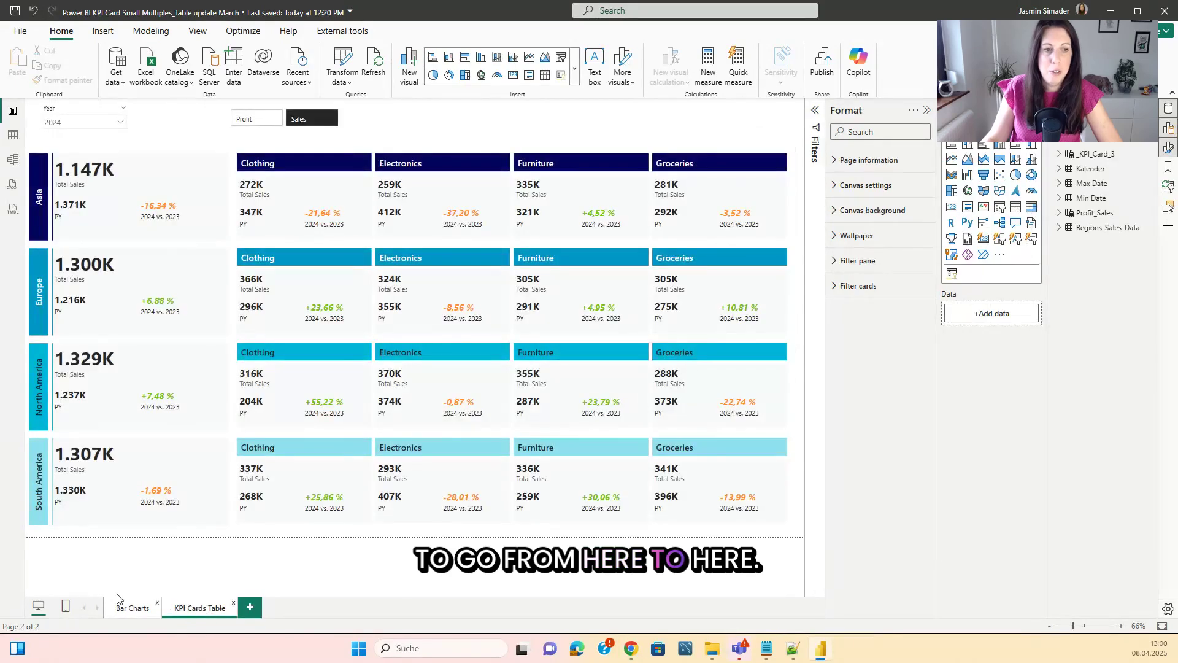
{"action": "left_click", "coordinate": [122, 615]}
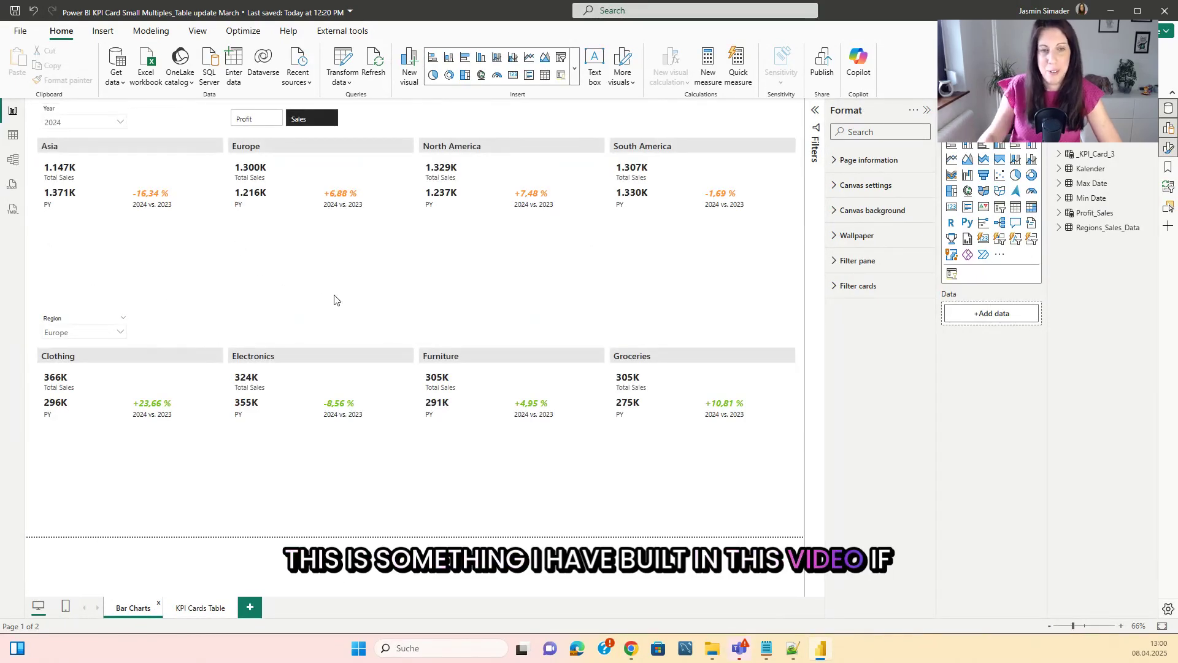
{"action": "left_click", "coordinate": [928, 111]}
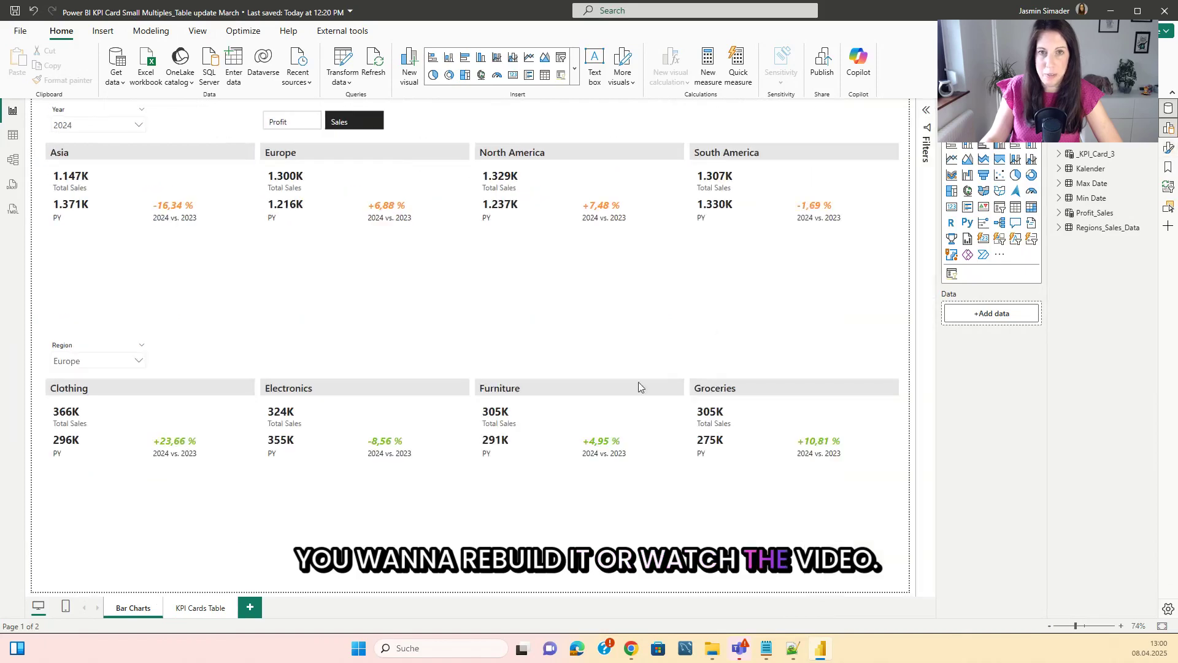
Step: Examine the region card's category field, its callout value settings for 0_Sum Selectedmeasure and its reference labels
{"action": "left_click", "coordinate": [559, 195]}
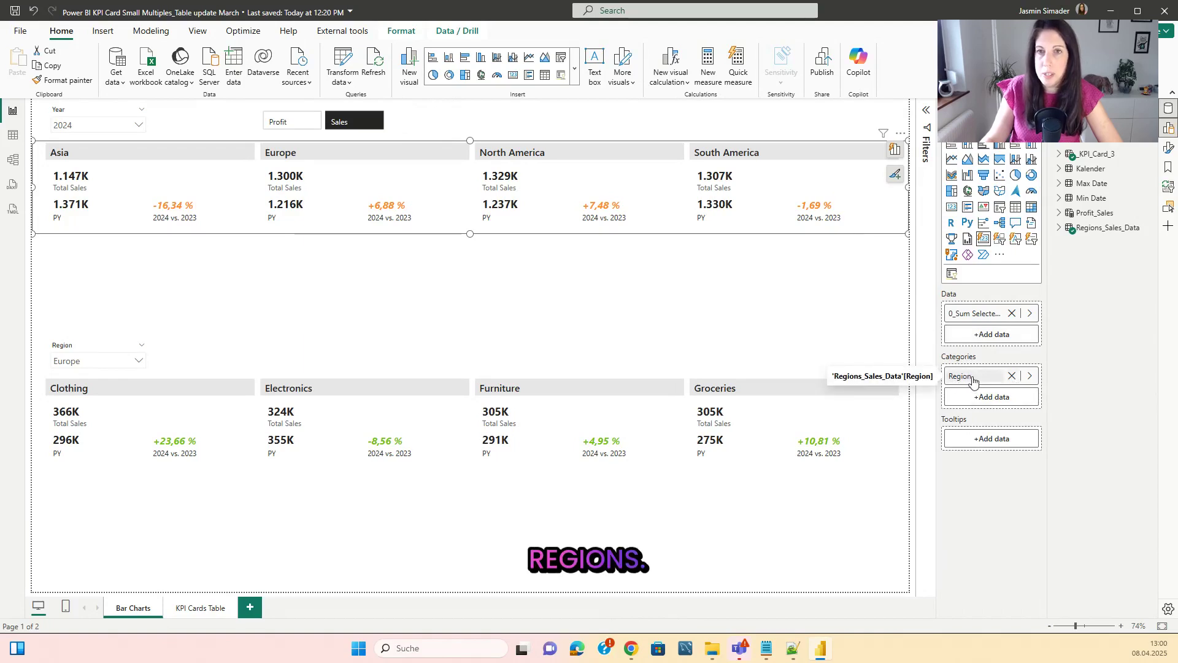
{"action": "left_click", "coordinate": [1170, 152]}
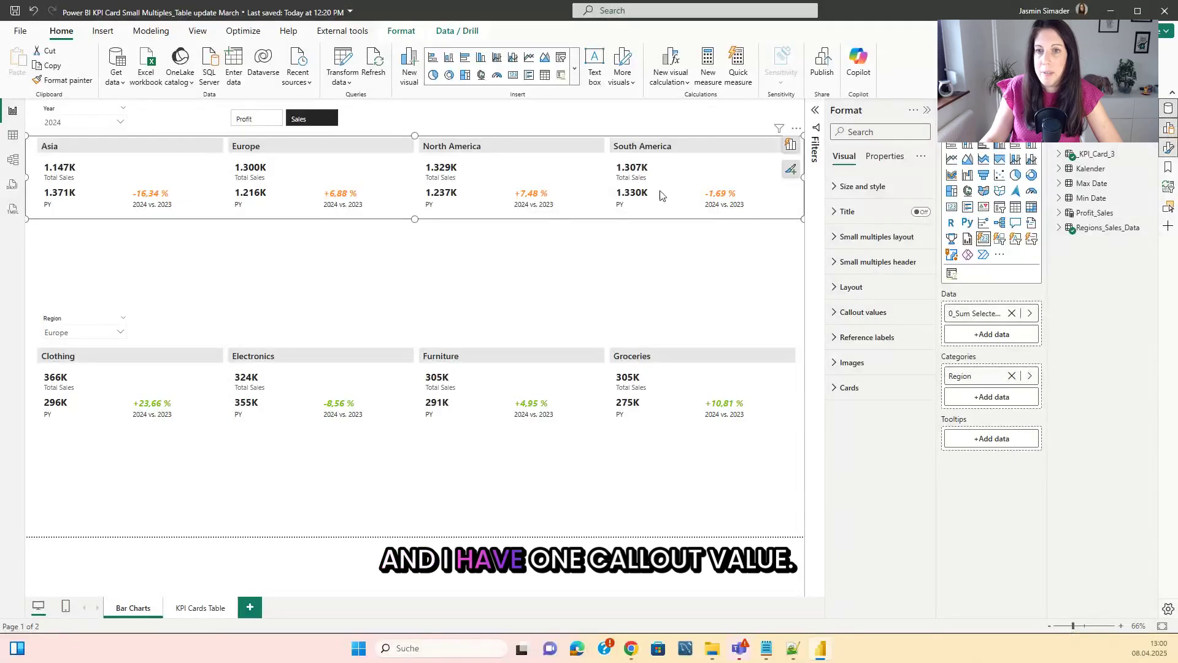
{"action": "left_click", "coordinate": [868, 311]}
{"action": "scroll", "coordinate": [878, 307], "scroll_direction": "down", "scroll_amount": 4}
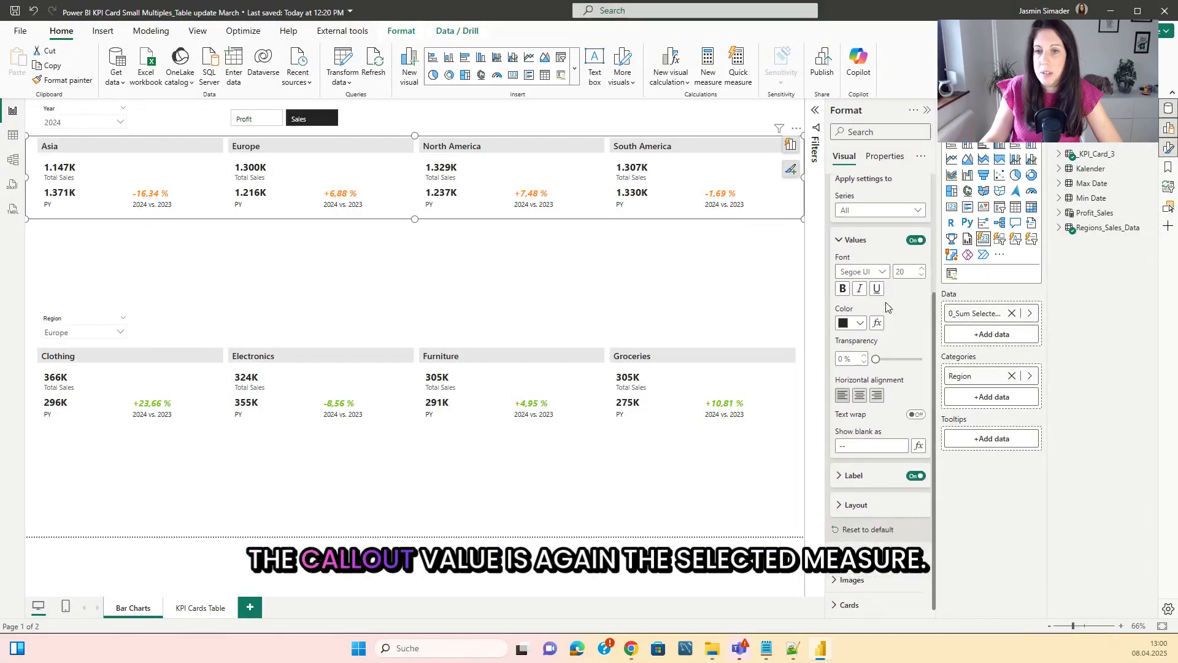
{"action": "left_click", "coordinate": [883, 268]}
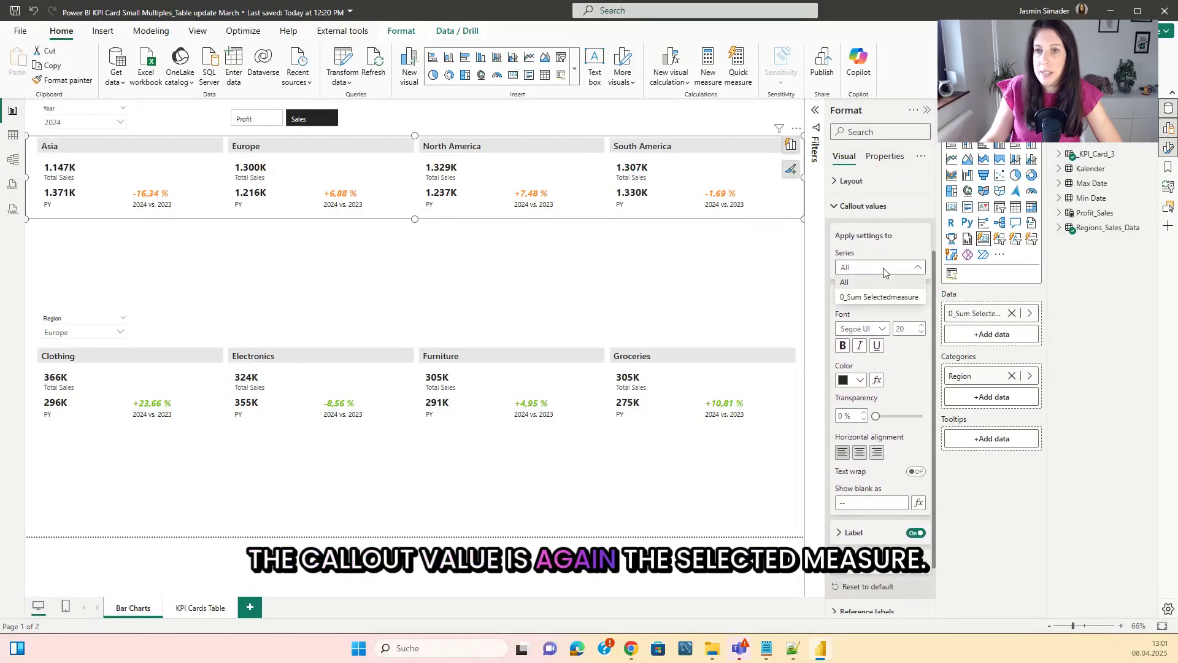
{"action": "left_click", "coordinate": [872, 301]}
{"action": "scroll", "coordinate": [879, 333], "scroll_direction": "down", "scroll_amount": 2}
{"action": "scroll", "coordinate": [878, 333], "scroll_direction": "down", "scroll_amount": 2}
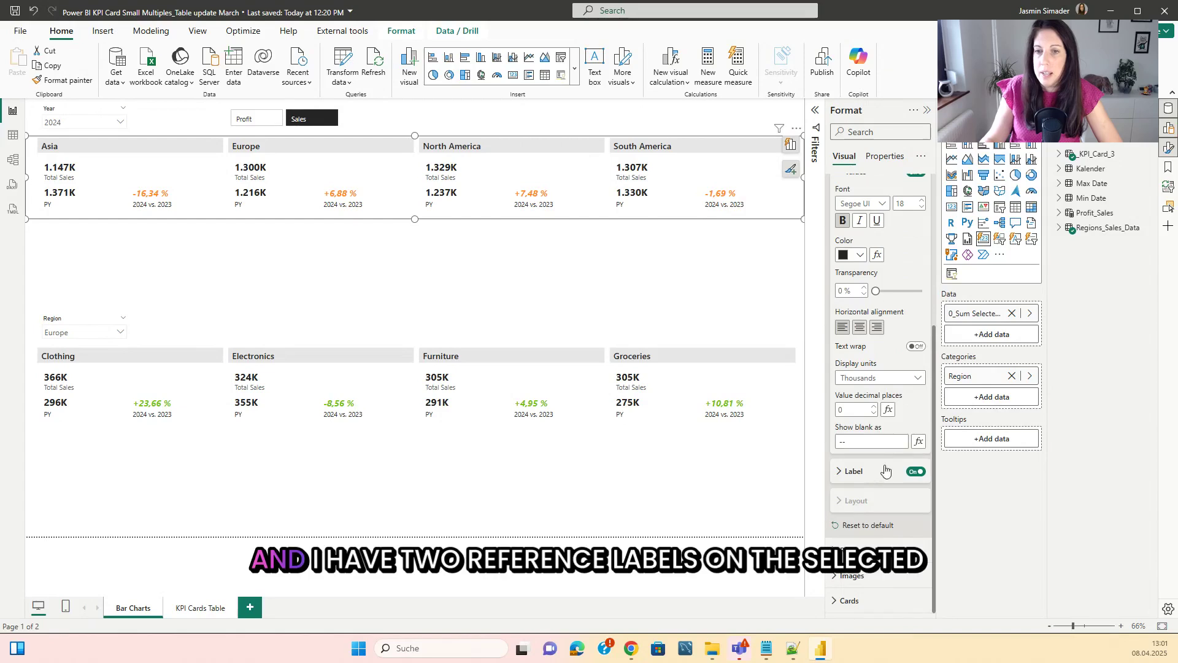
{"action": "left_click", "coordinate": [866, 550]}
{"action": "scroll", "coordinate": [866, 479], "scroll_direction": "down", "scroll_amount": 6}
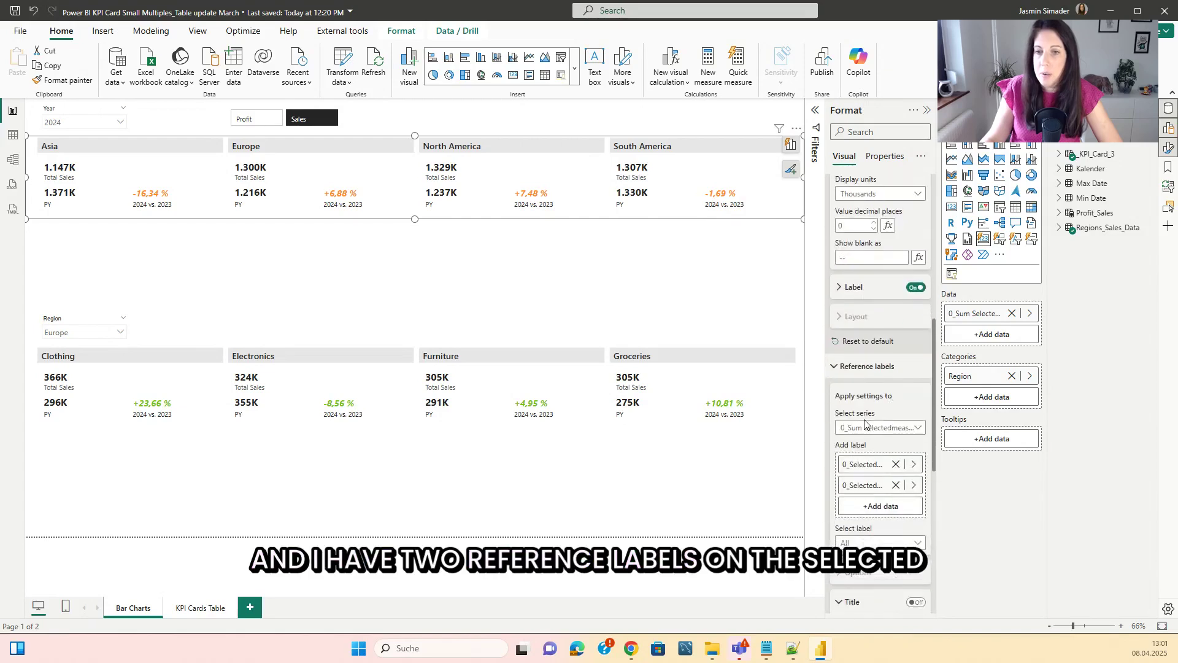
{"action": "scroll", "coordinate": [865, 430], "scroll_direction": "down", "scroll_amount": 4}
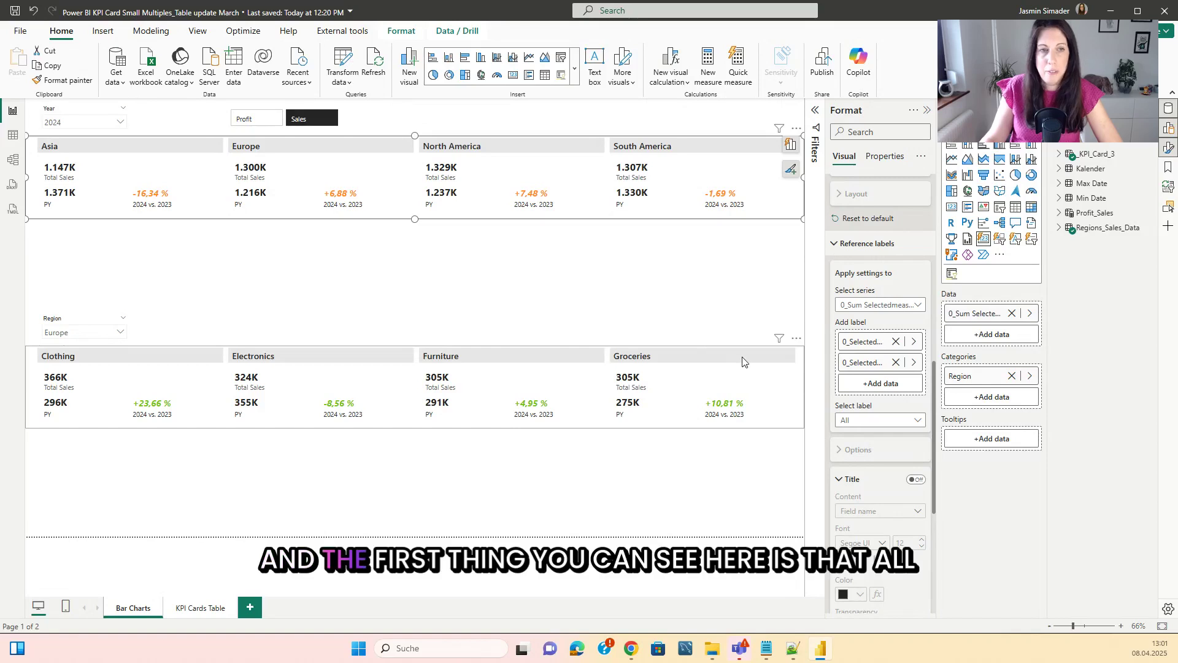
{"action": "left_click", "coordinate": [522, 284]}
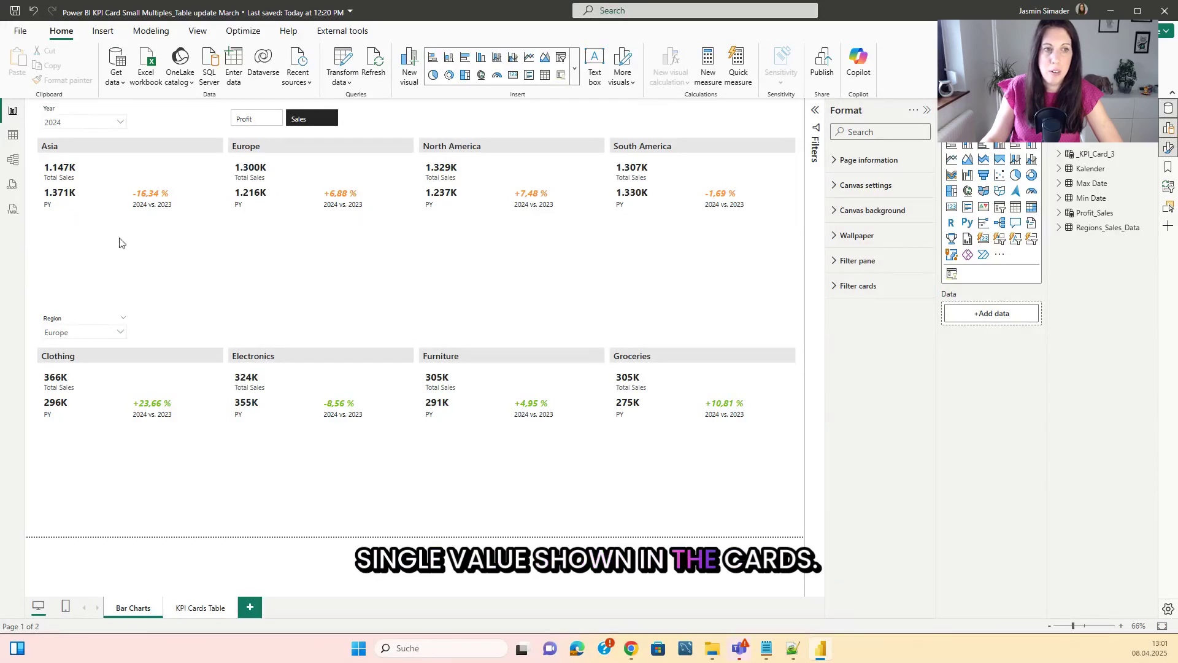
Step: Duplicate the Bar Charts page
{"action": "left_click", "coordinate": [188, 185]}
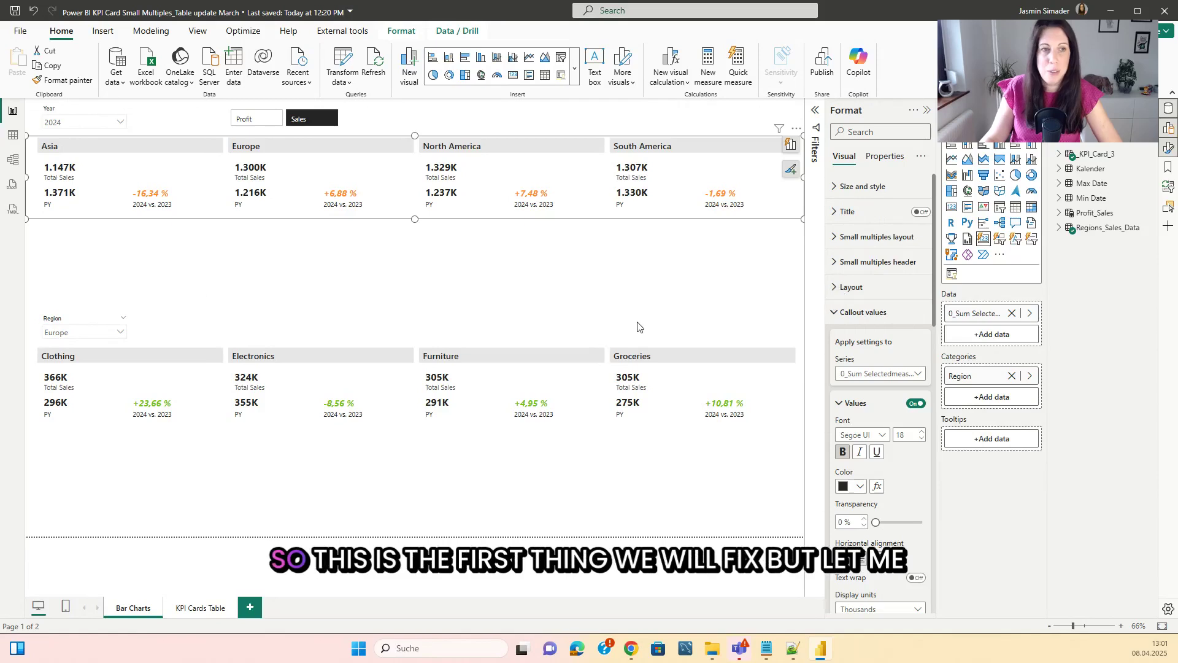
{"action": "left_click", "coordinate": [537, 491]}
{"action": "right_click", "coordinate": [127, 613]}
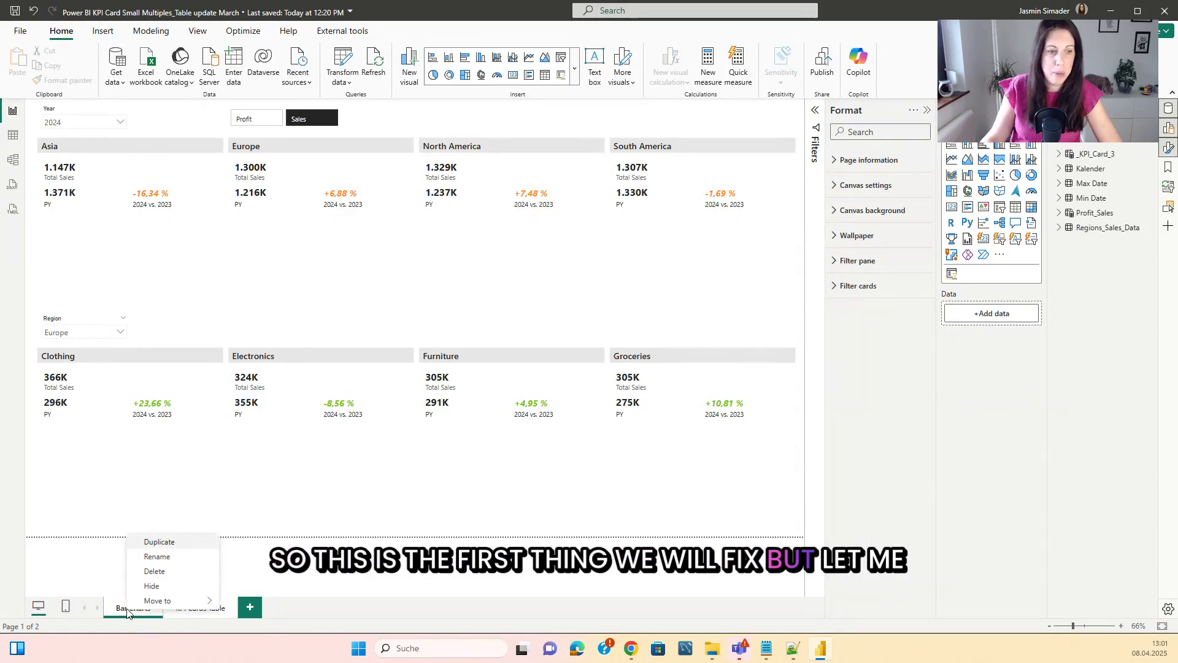
{"action": "left_click", "coordinate": [173, 540]}
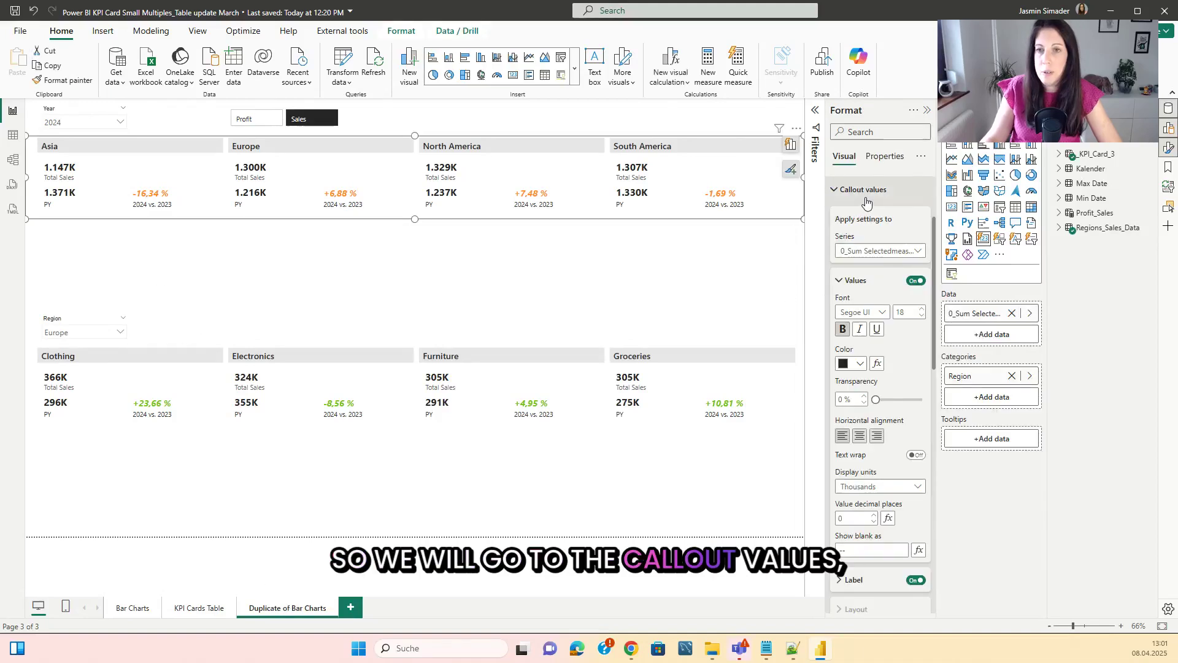
Step: On the duplicated page's region card, open the value formatting of 0_Sum Selectedmeasure's reference label 0_SelectedMeasure YoY Change %
{"action": "left_click", "coordinate": [872, 251]}
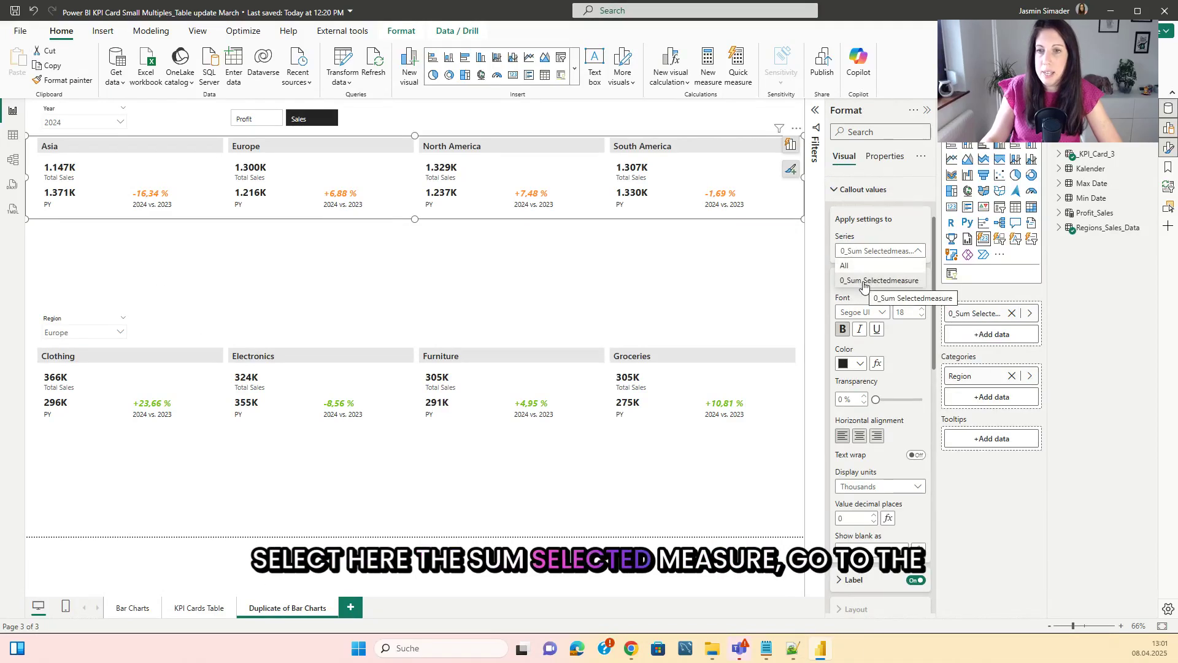
{"action": "scroll", "coordinate": [863, 416], "scroll_direction": "down", "scroll_amount": 6}
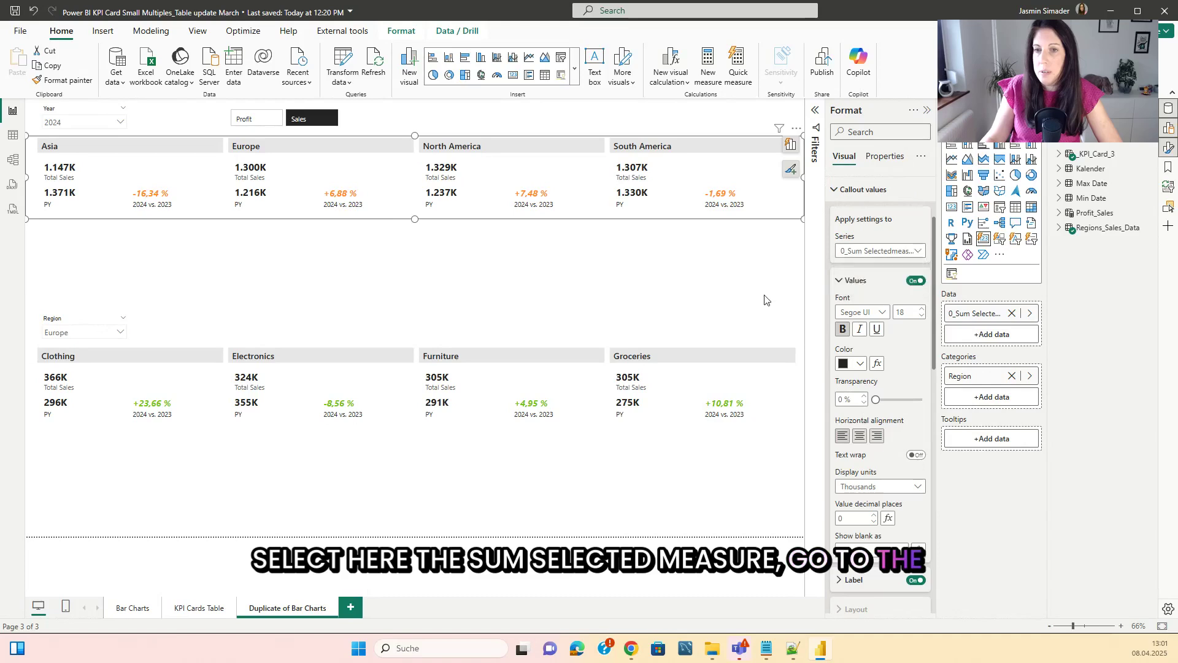
{"action": "left_click", "coordinate": [881, 355]}
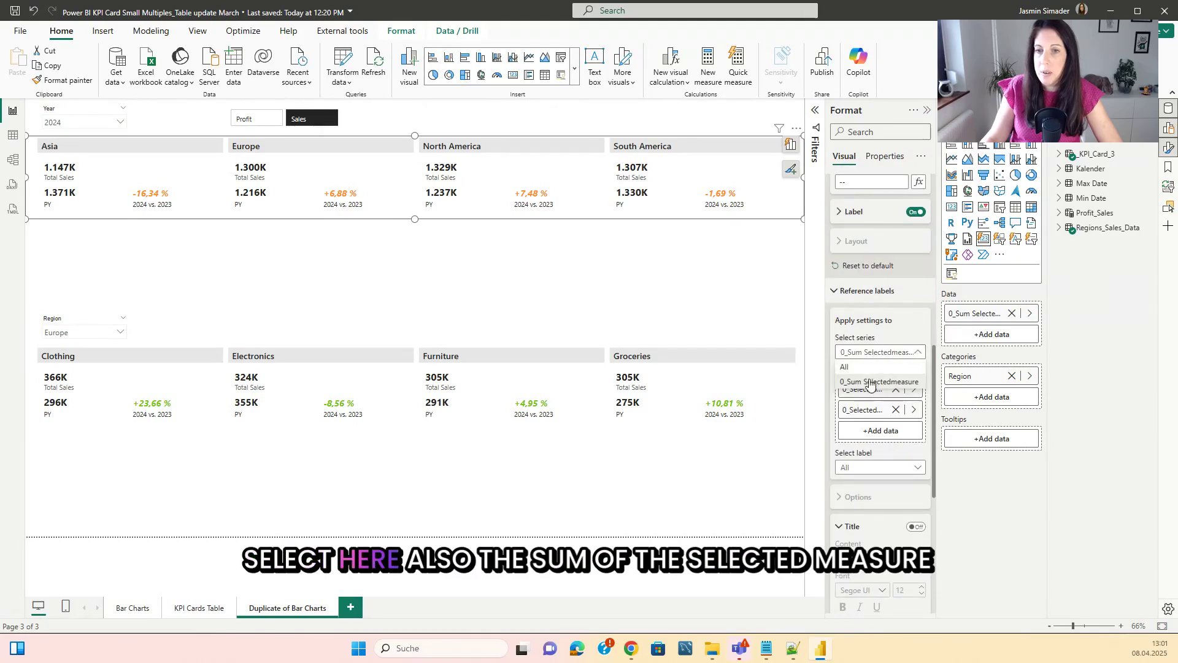
{"action": "left_click", "coordinate": [879, 381]}
{"action": "left_click", "coordinate": [880, 469]}
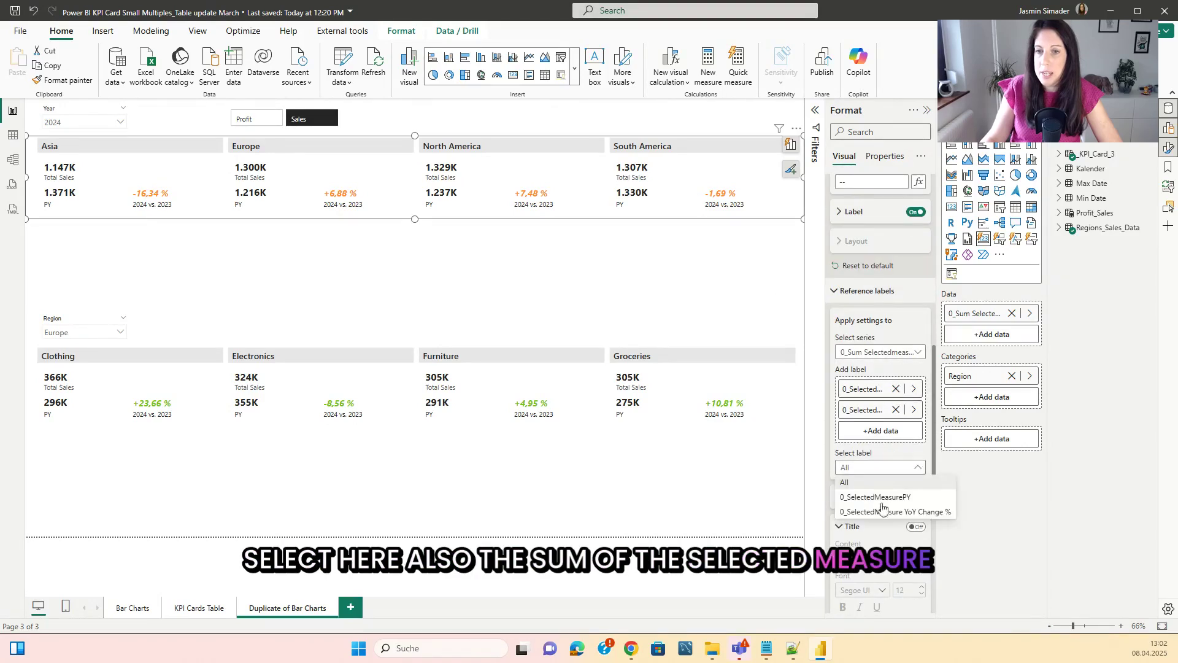
{"action": "left_click", "coordinate": [871, 511]}
{"action": "scroll", "coordinate": [884, 413], "scroll_direction": "down", "scroll_amount": 5}
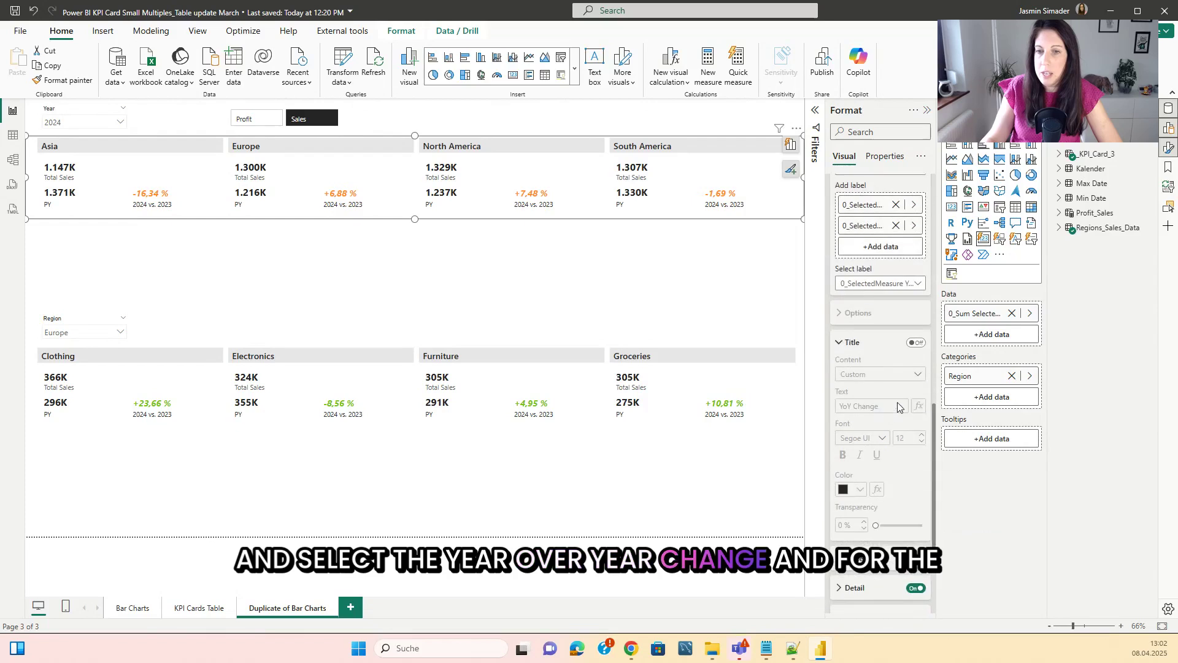
{"action": "left_click", "coordinate": [859, 437]}
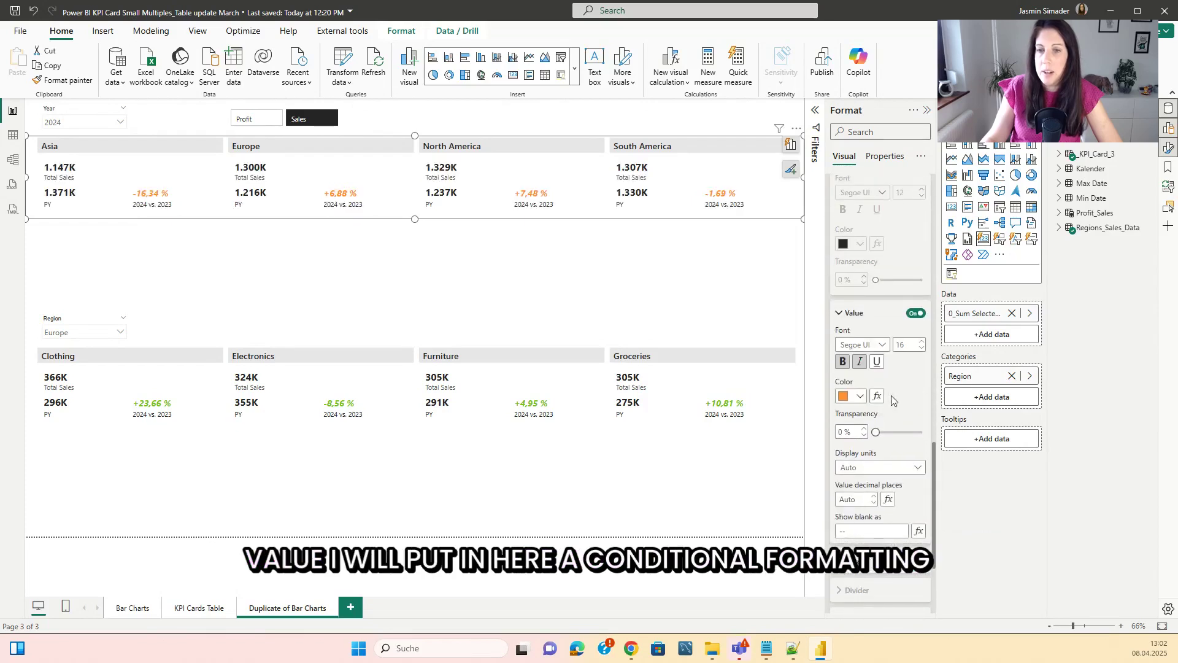
Step: Apply conditional formatting to the year-over-year value color, using Field value style based on 0_CF Selectedmeasure Value
{"action": "left_click", "coordinate": [879, 396]}
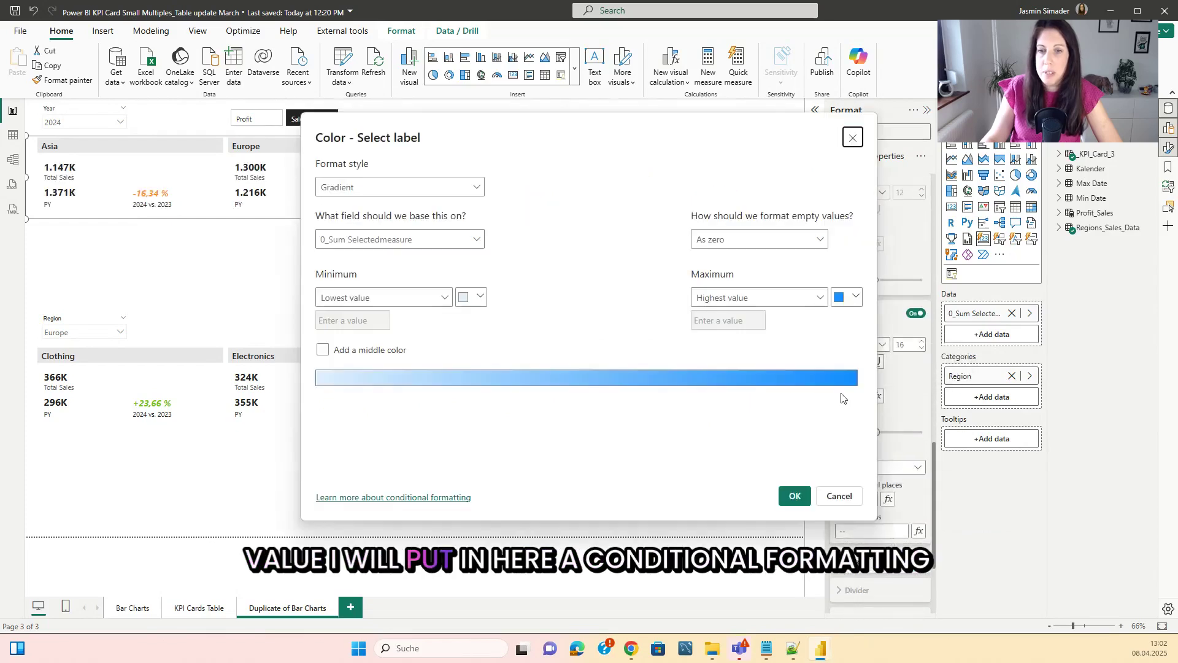
{"action": "left_click", "coordinate": [402, 188]}
{"action": "left_click", "coordinate": [339, 247]}
{"action": "left_click", "coordinate": [362, 239]}
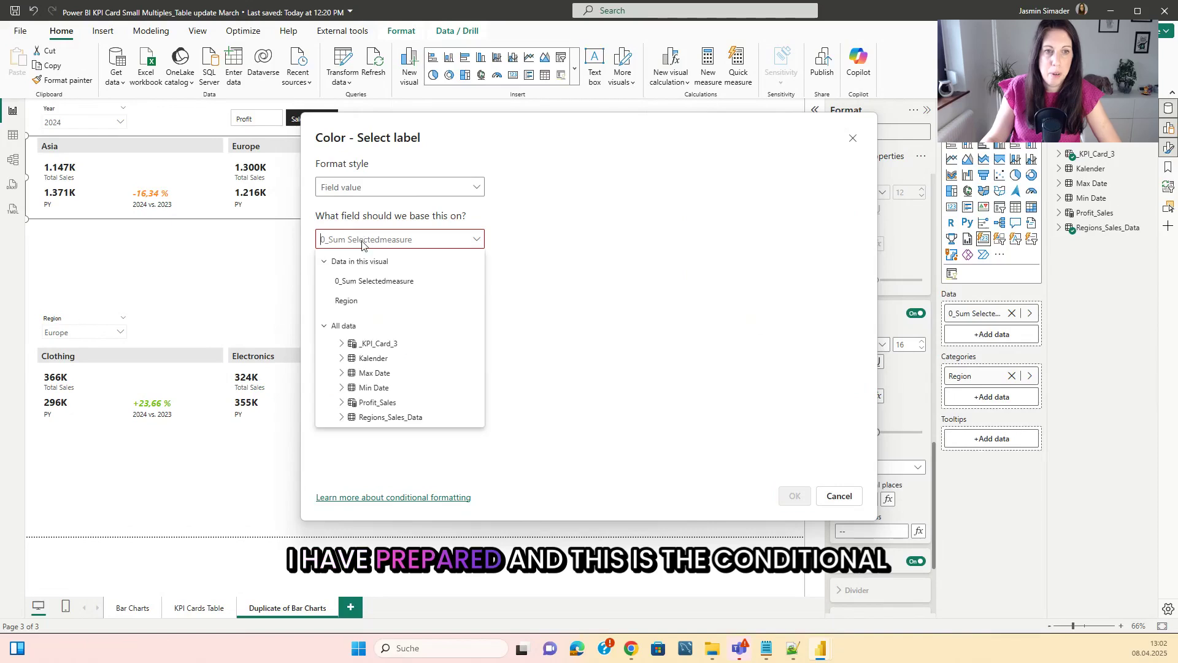
{"action": "type", "text": "cf"}
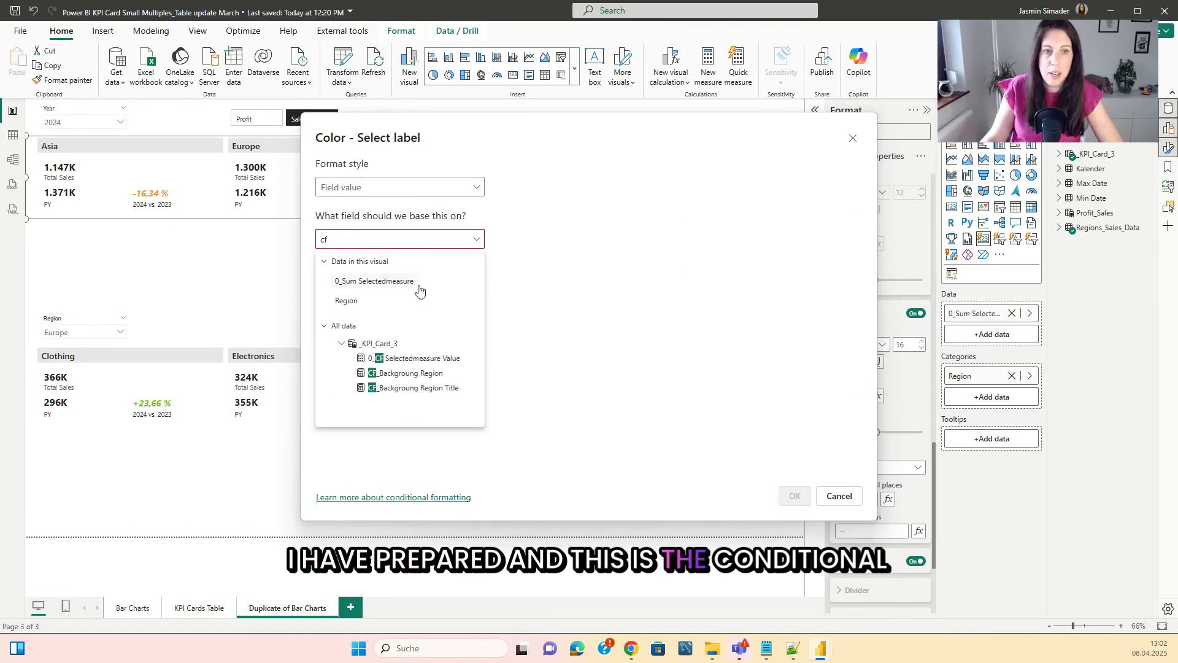
{"action": "left_click", "coordinate": [435, 363]}
{"action": "left_click", "coordinate": [794, 496]}
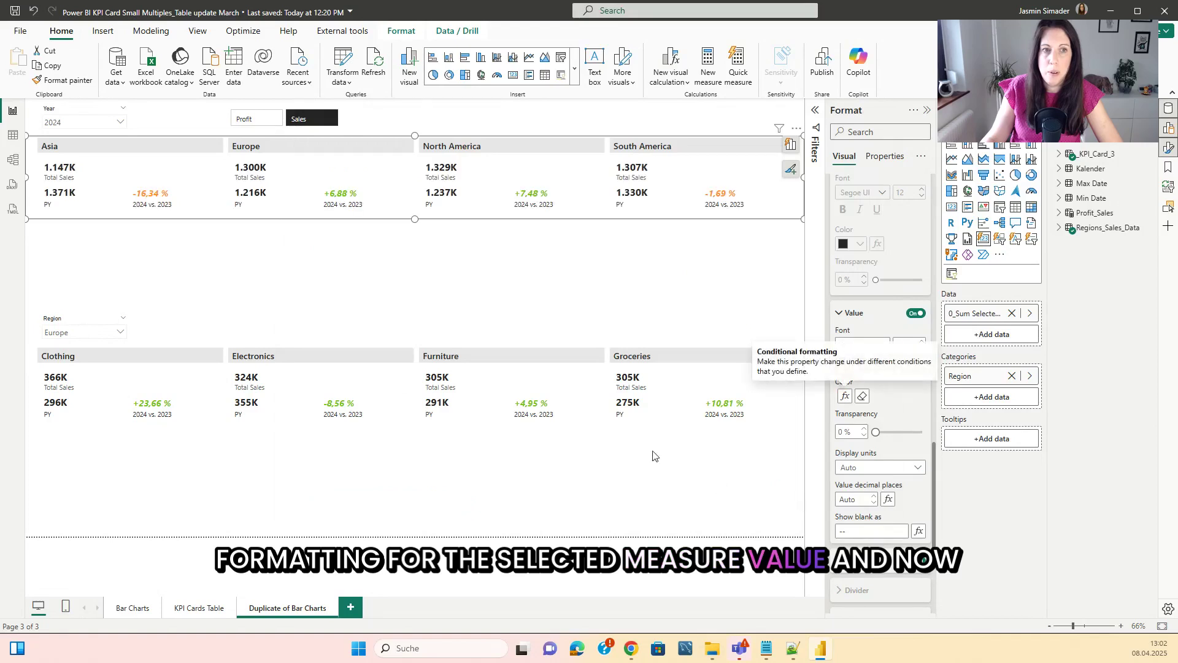
{"action": "left_click", "coordinate": [528, 309]}
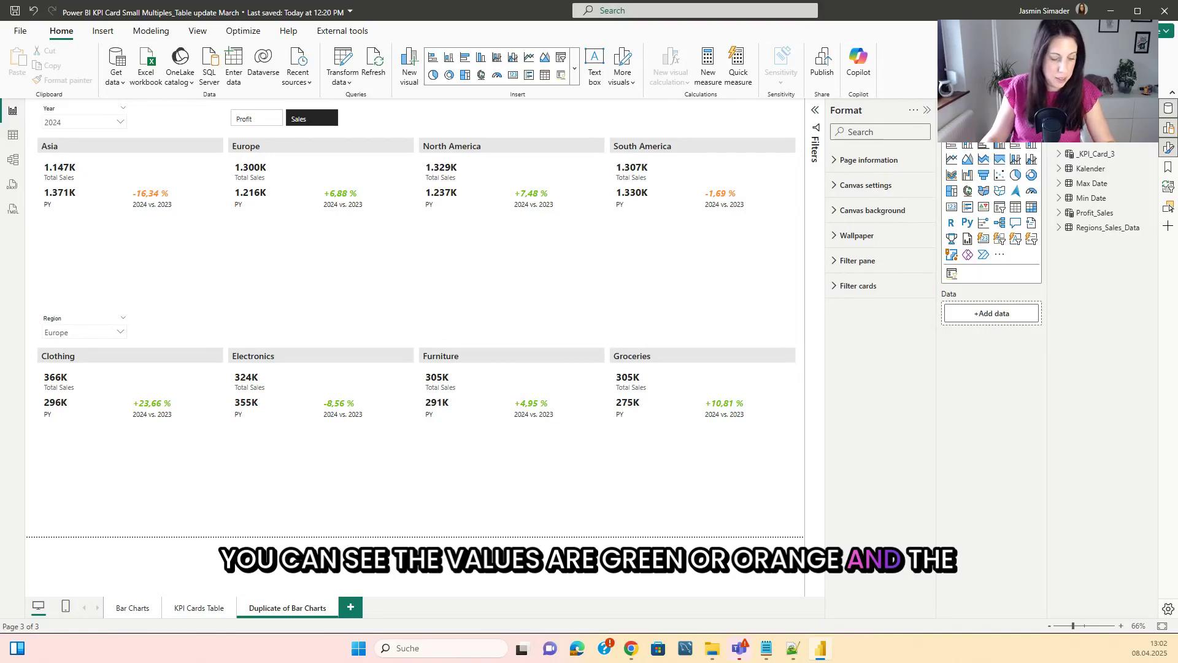
Step: Find the 0_CF Selectedmeasure Value measure in the model and examine its full DAX formula
{"action": "left_click", "coordinate": [1093, 154]}
{"action": "left_click", "coordinate": [1120, 172]}
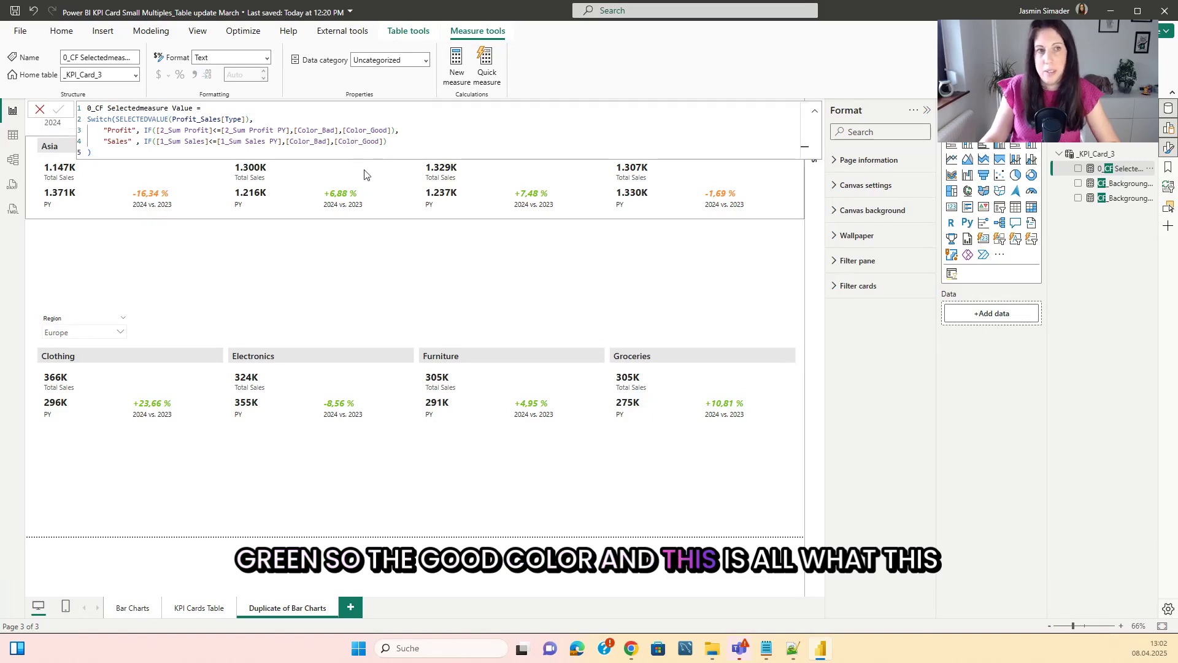
{"action": "left_click", "coordinate": [816, 115]}
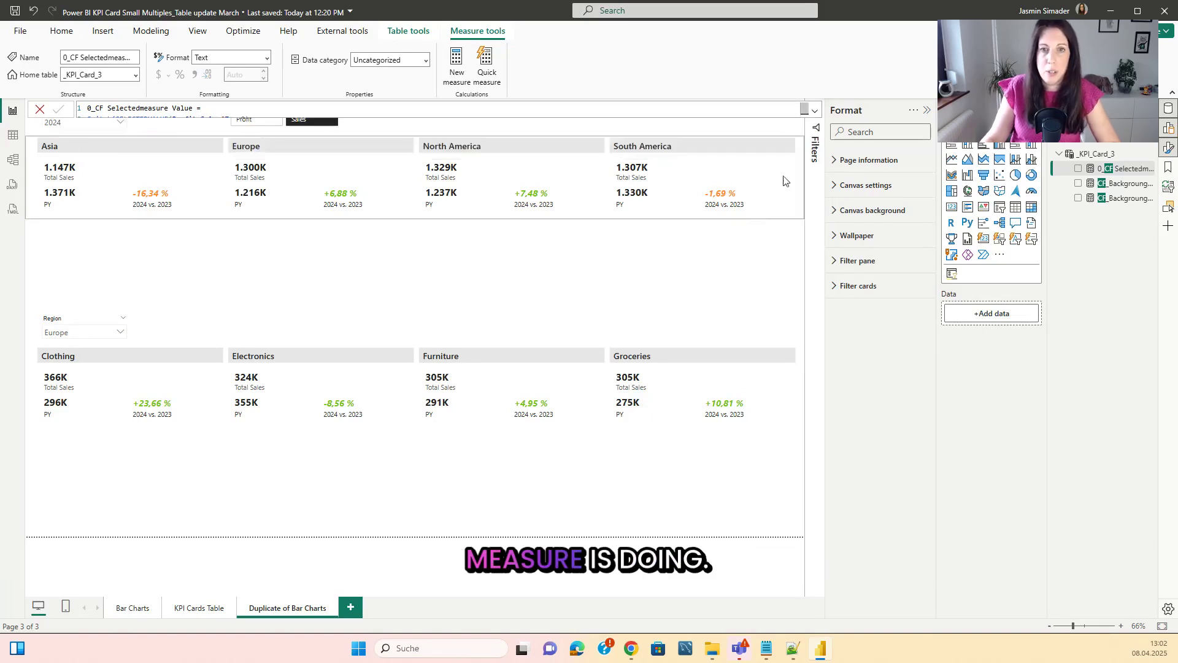
Step: Color the product category card's YoY Change % reference label by Field value, using the same conditional formatting measure as the region card
{"action": "left_click", "coordinate": [517, 374]}
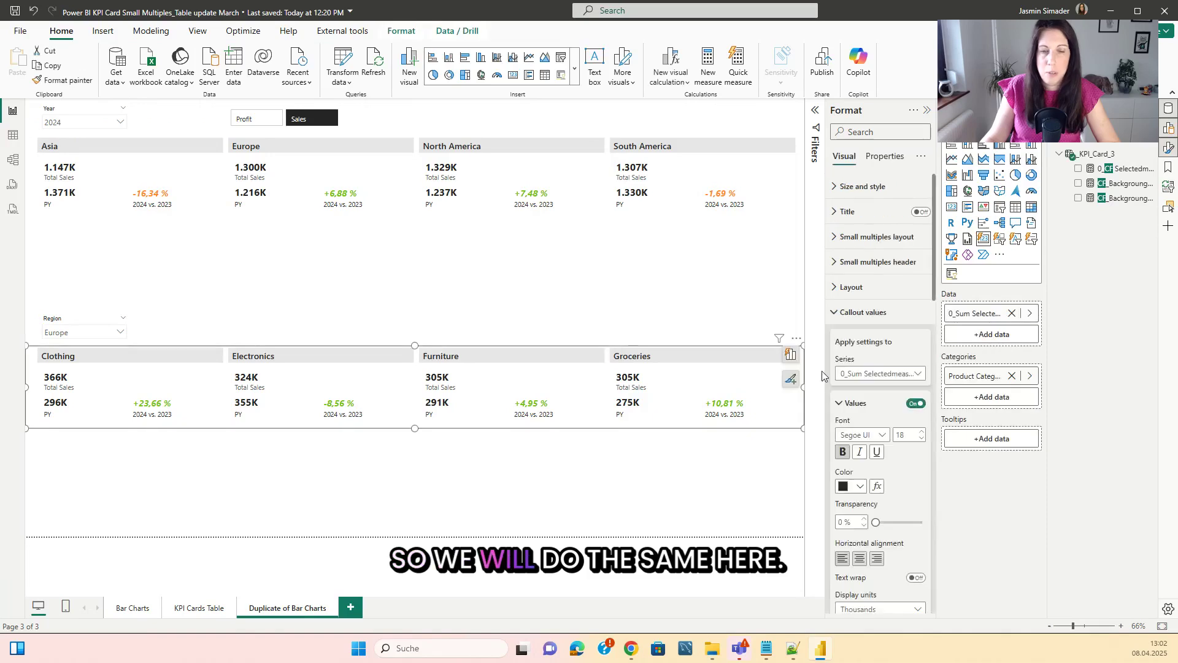
{"action": "scroll", "coordinate": [886, 359], "scroll_direction": "down", "scroll_amount": 3}
{"action": "scroll", "coordinate": [886, 360], "scroll_direction": "down", "scroll_amount": 5}
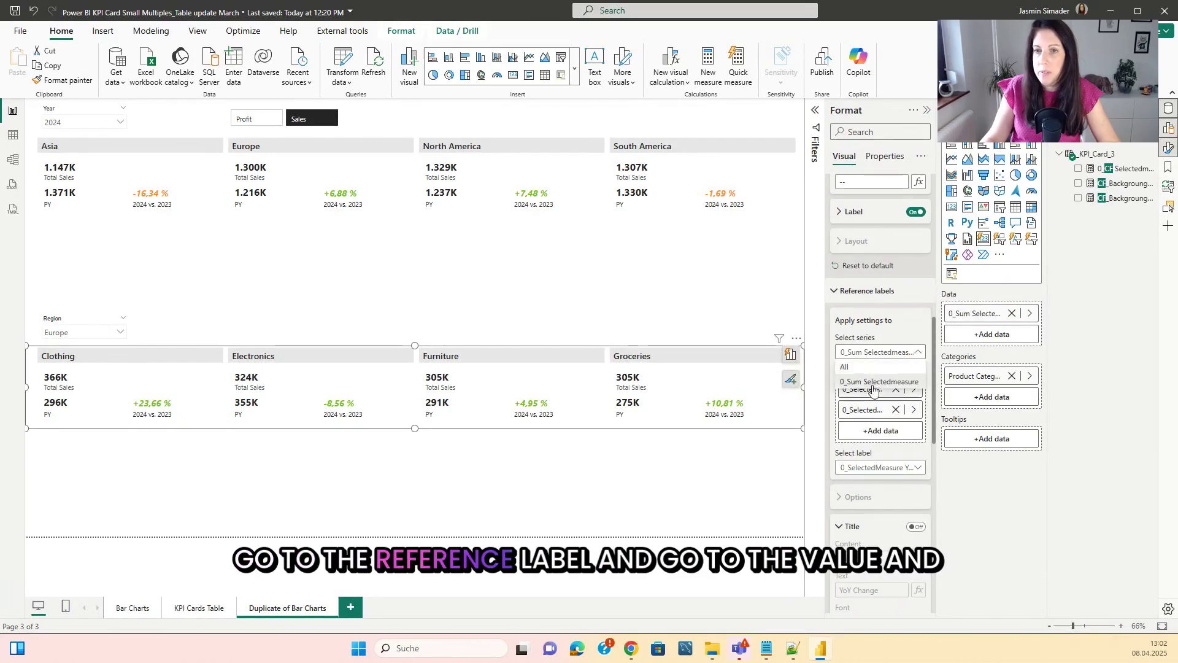
{"action": "left_click", "coordinate": [877, 469]}
{"action": "left_click", "coordinate": [877, 467]}
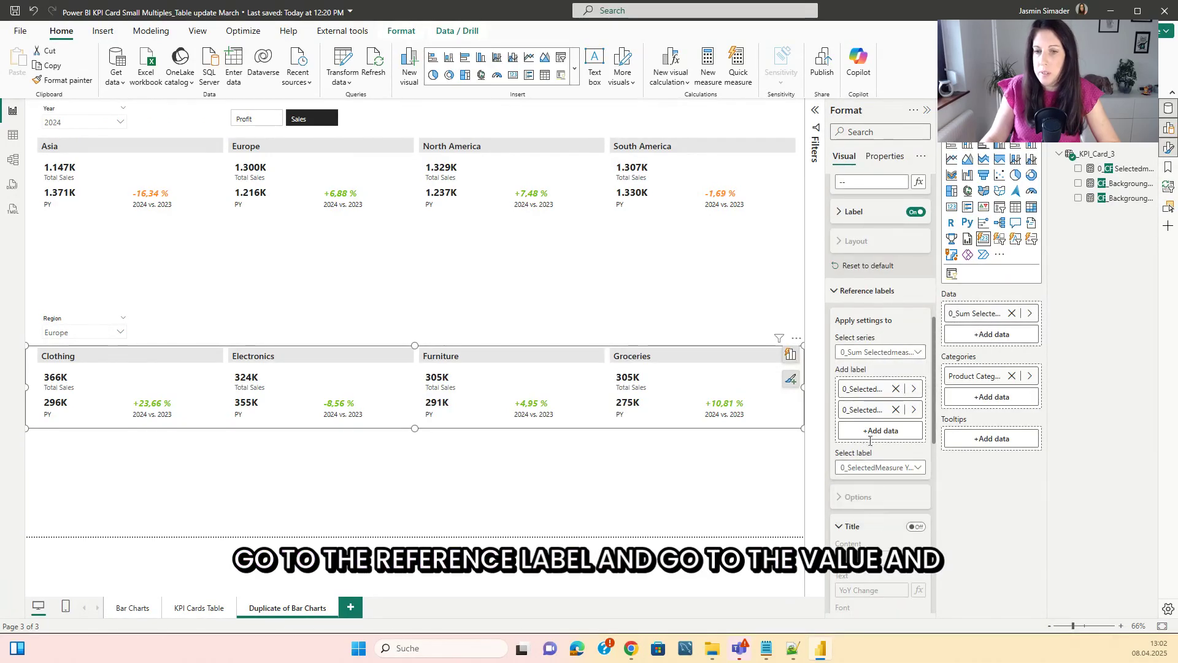
{"action": "scroll", "coordinate": [879, 450], "scroll_direction": "down", "scroll_amount": 6}
{"action": "left_click", "coordinate": [877, 458]}
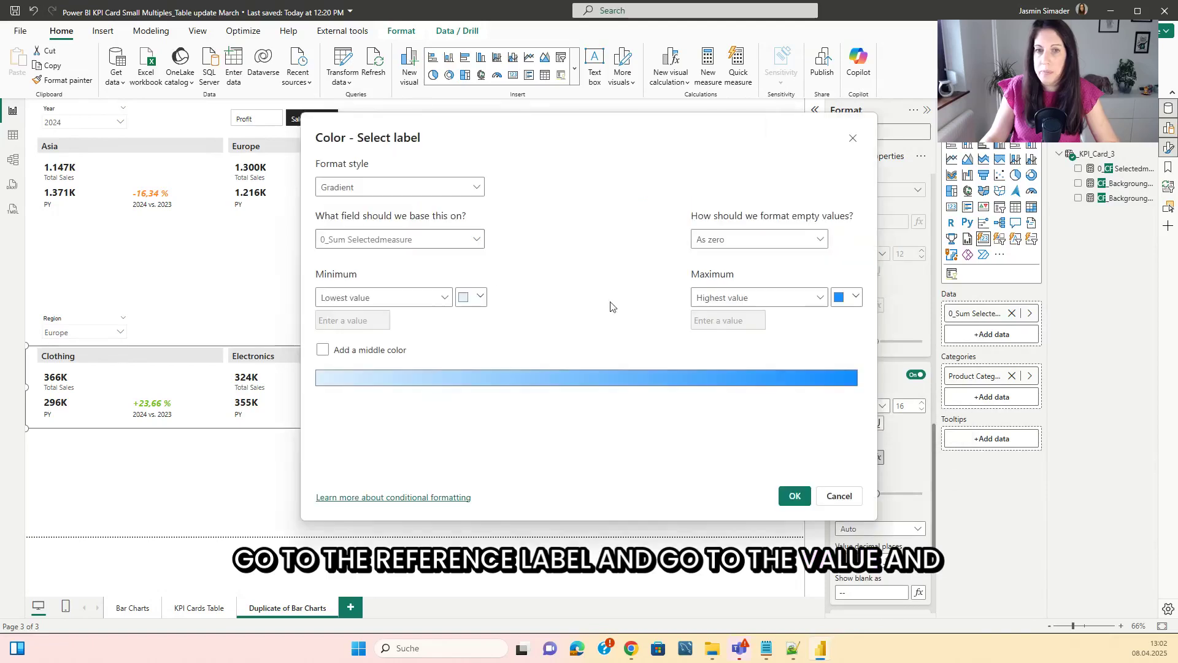
{"action": "left_click", "coordinate": [396, 186]}
{"action": "left_click", "coordinate": [393, 244]}
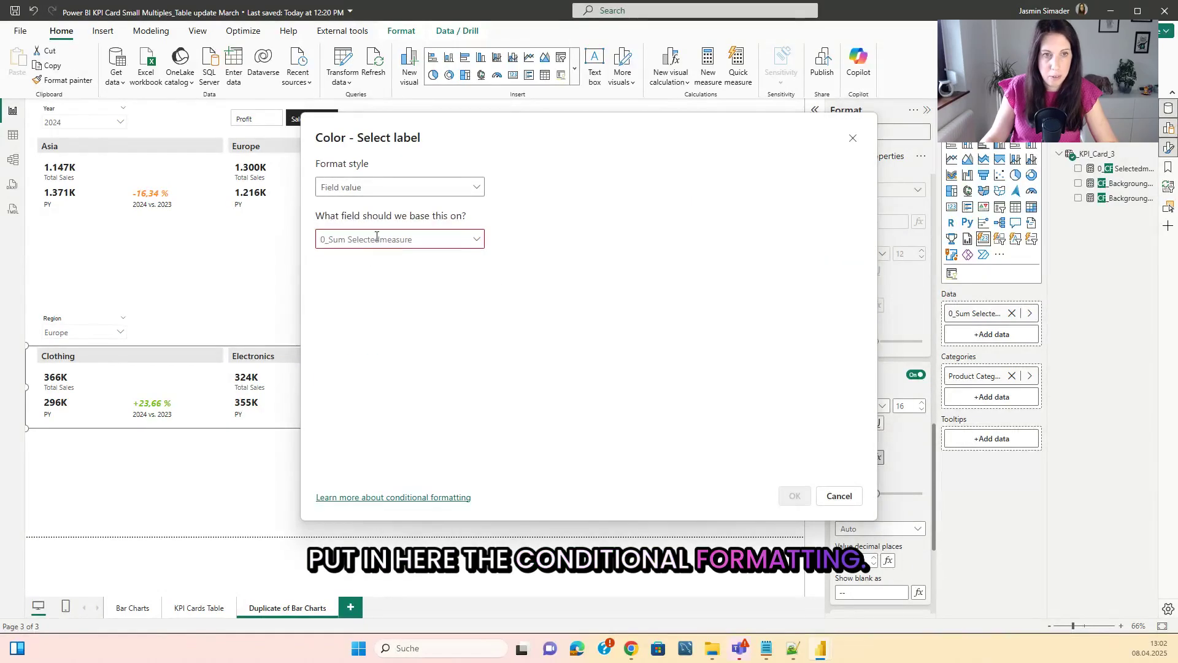
{"action": "left_click", "coordinate": [376, 239]}
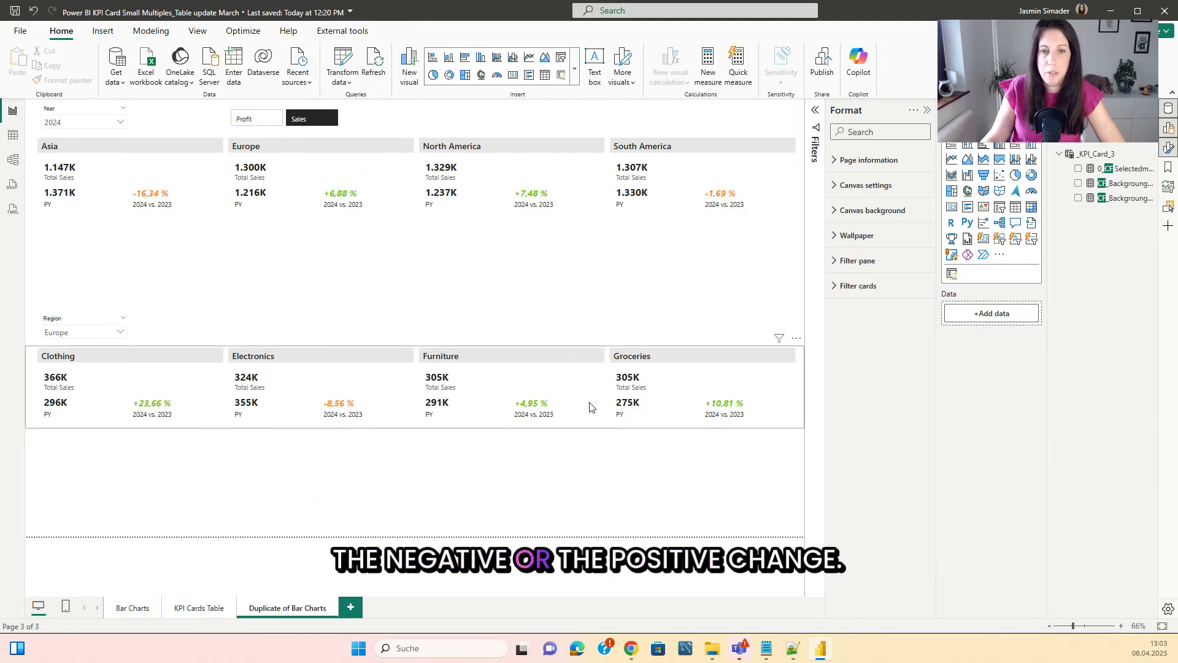
Step: Delete the Region slicer and shrink the product category card from its left side so it covers only the right part of the page
{"action": "left_click", "coordinate": [86, 322]}
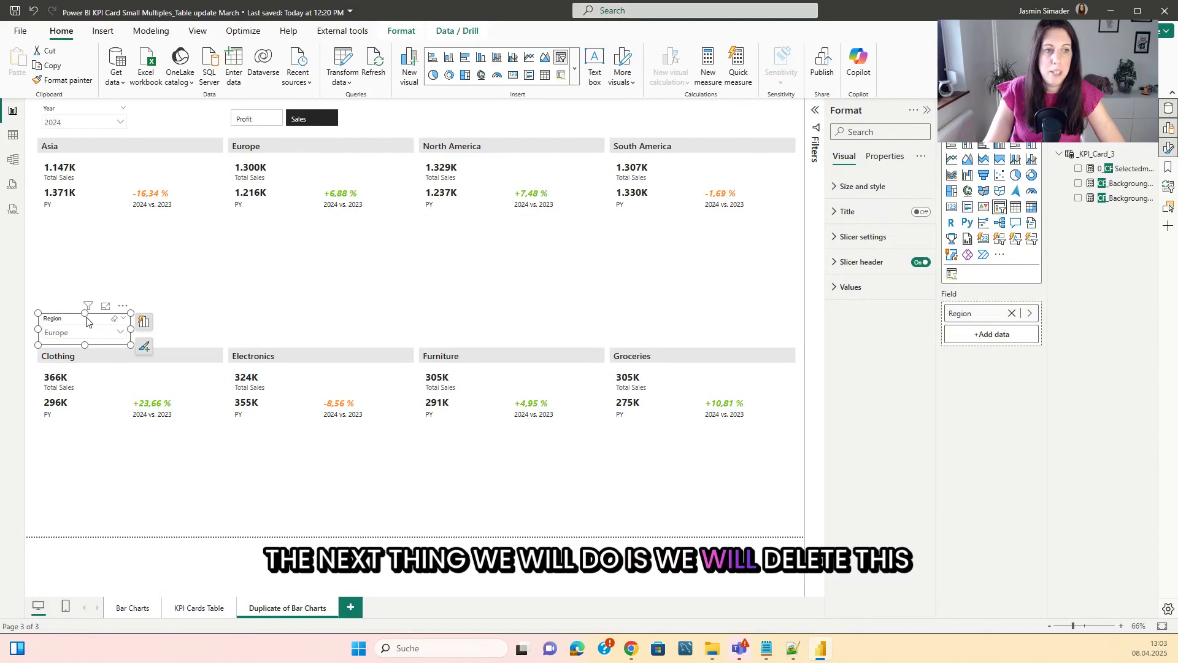
{"action": "key", "text": "Delete"}
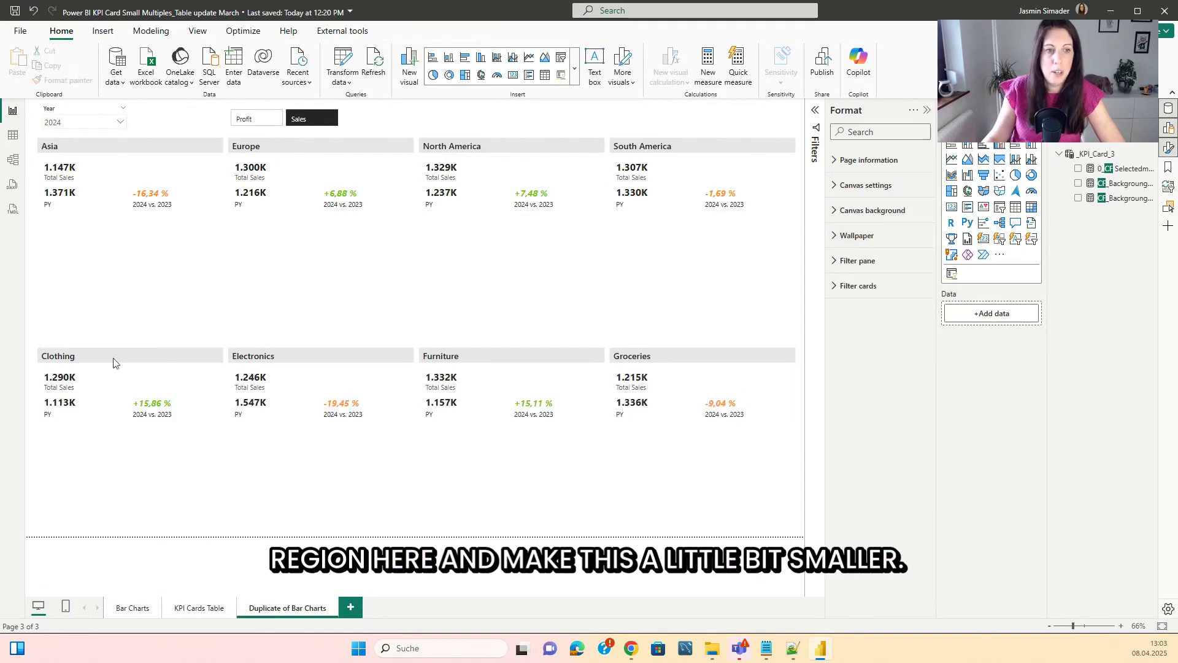
{"action": "left_click", "coordinate": [122, 384]}
{"action": "left_click_drag", "start_coordinate": [26, 387], "coordinate": [342, 398]}
Step: Set the region card's small multiples arrangement to Single column and resize the card into a tall, narrow block along the page's left edge
{"action": "left_click", "coordinate": [577, 202]}
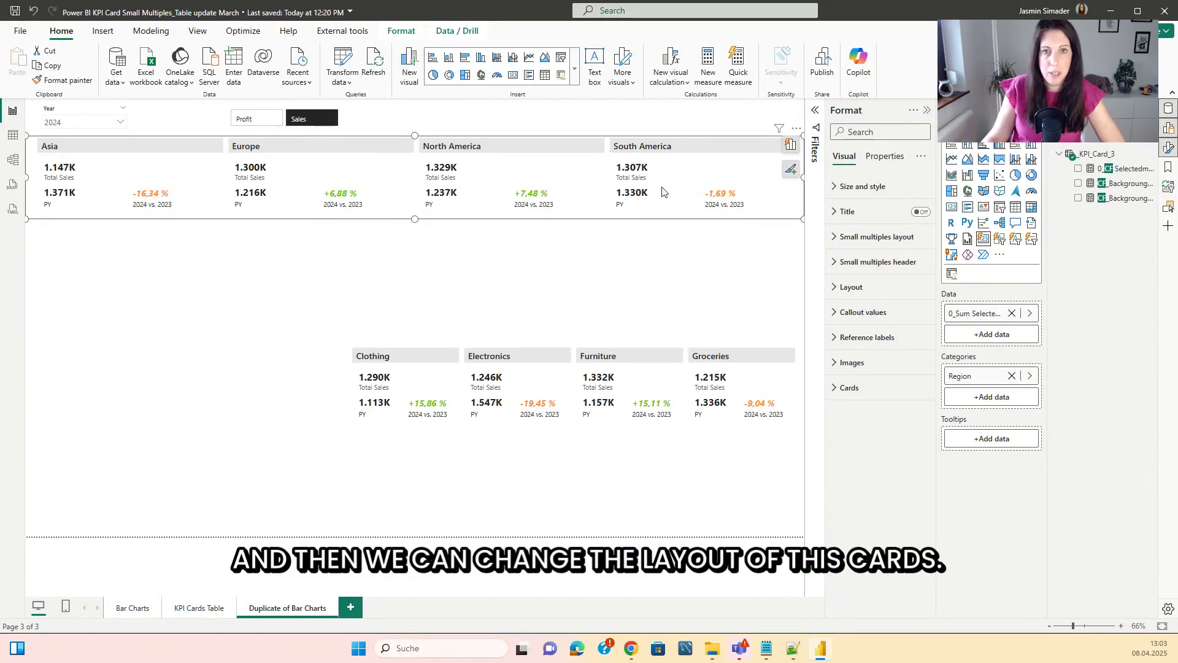
{"action": "left_click", "coordinate": [862, 240]}
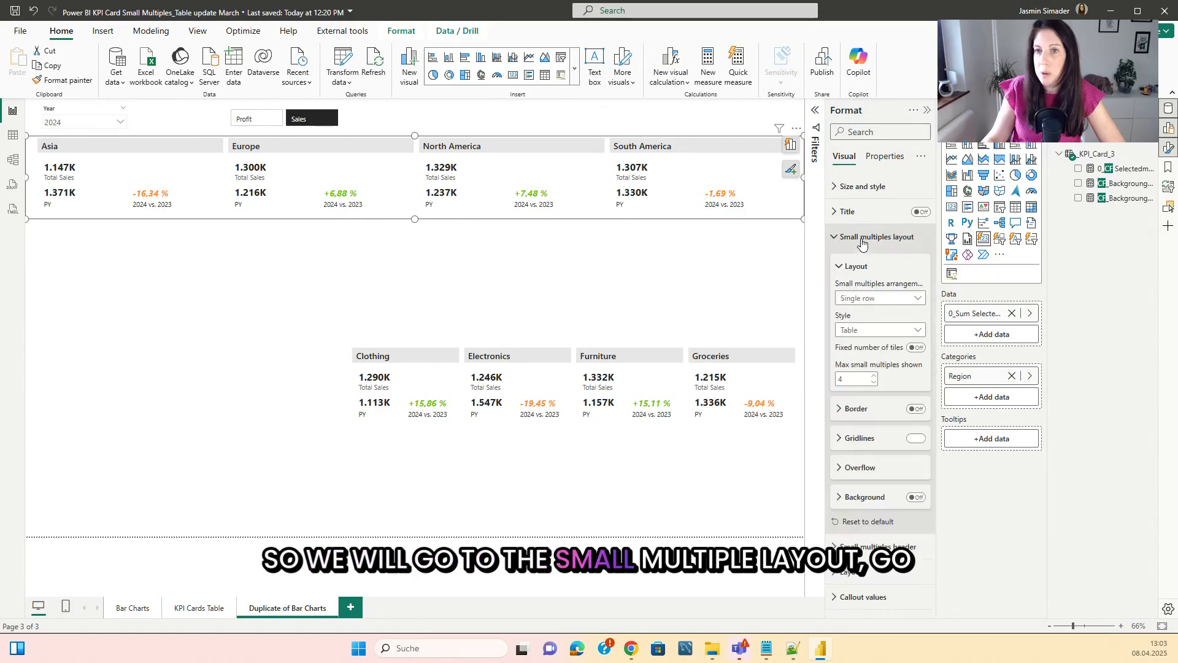
{"action": "left_click", "coordinate": [881, 299]}
{"action": "left_click", "coordinate": [872, 329]}
{"action": "left_click_drag", "start_coordinate": [414, 220], "coordinate": [362, 524]}
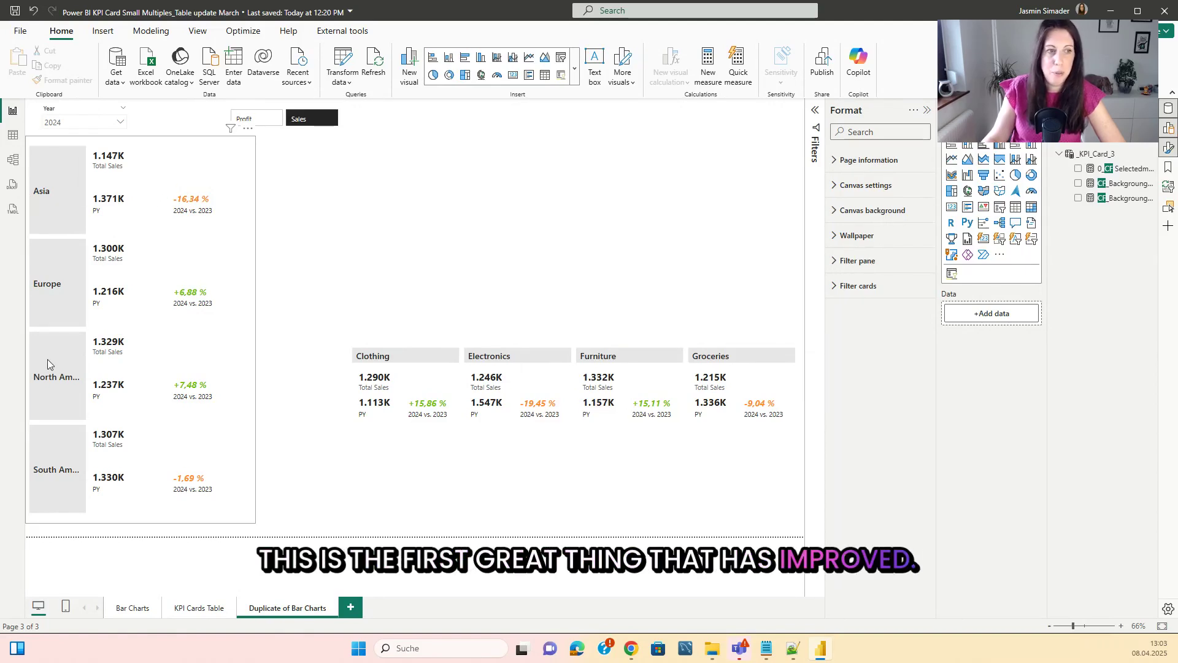
Step: Set the orientation of the region card's small multiples header to Rotate all text 270°
{"action": "left_click", "coordinate": [175, 171]}
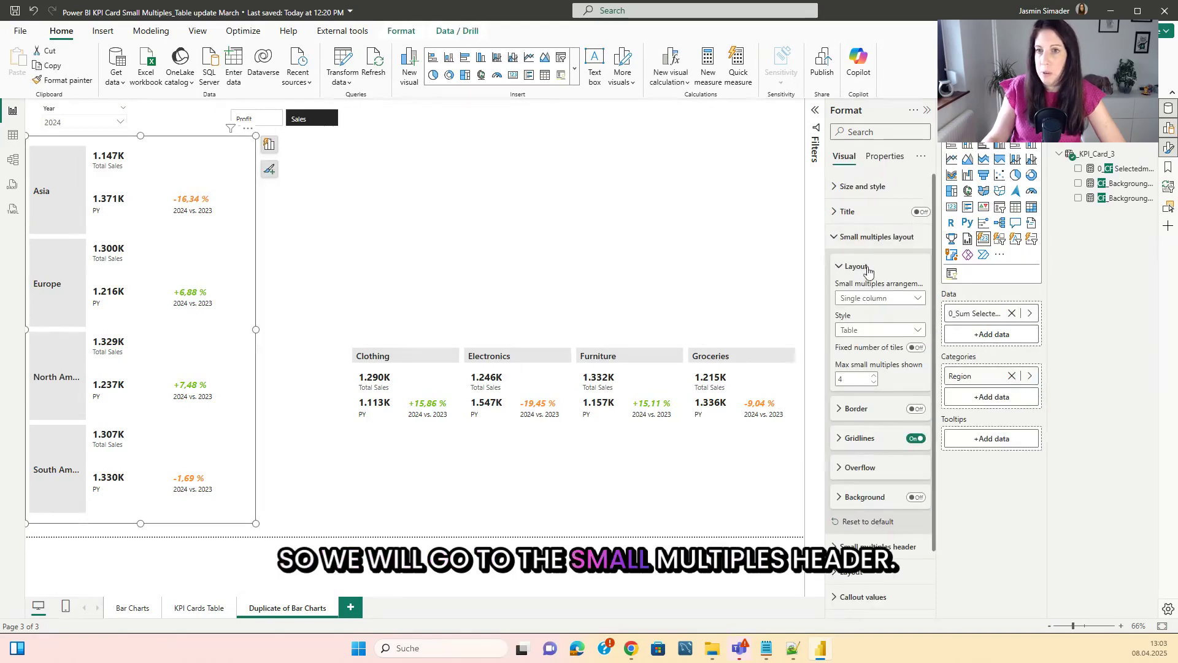
{"action": "left_click", "coordinate": [860, 236]}
{"action": "left_click", "coordinate": [872, 263]}
{"action": "scroll", "coordinate": [872, 369], "scroll_direction": "down", "scroll_amount": 3}
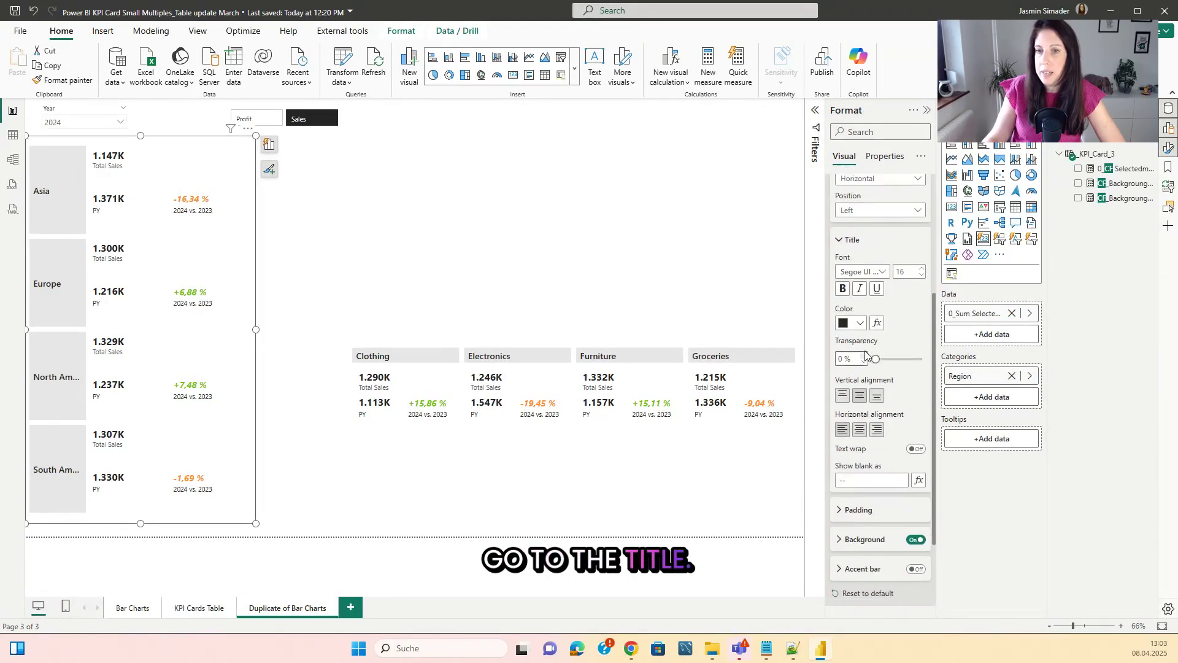
{"action": "left_click", "coordinate": [896, 244]}
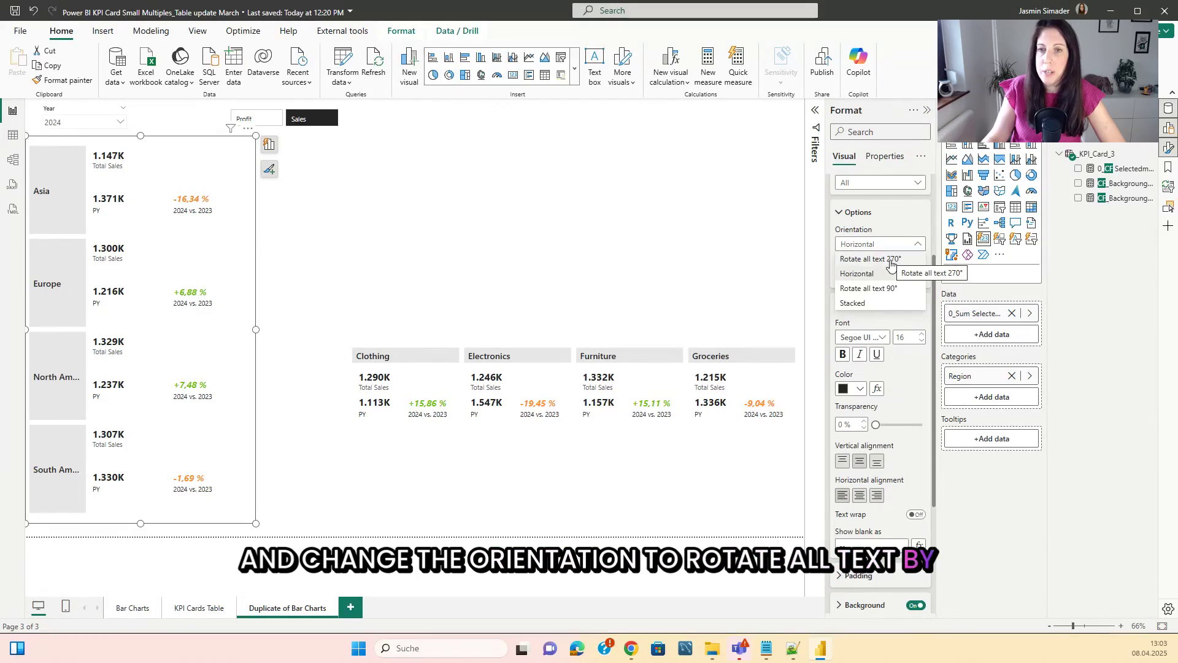
{"action": "left_click", "coordinate": [891, 260]}
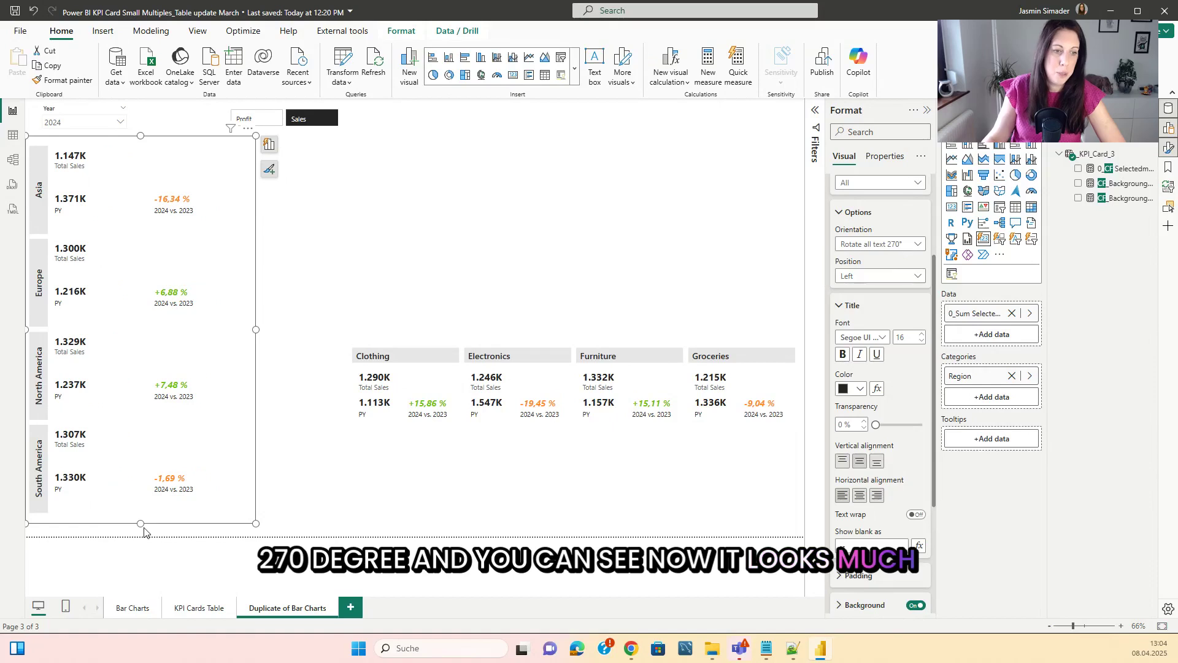
Step: Make the region card slightly taller and narrower, and set its callout value font size to 26
{"action": "left_click_drag", "start_coordinate": [141, 523], "coordinate": [140, 529]}
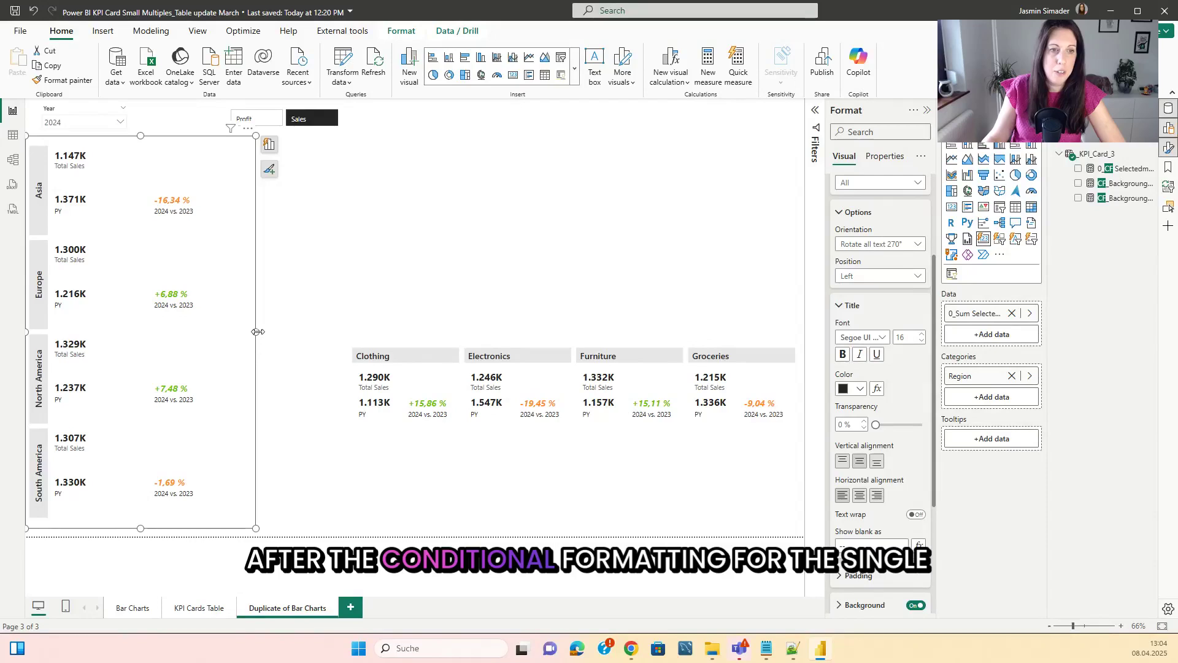
{"action": "left_click_drag", "start_coordinate": [258, 332], "coordinate": [194, 336]}
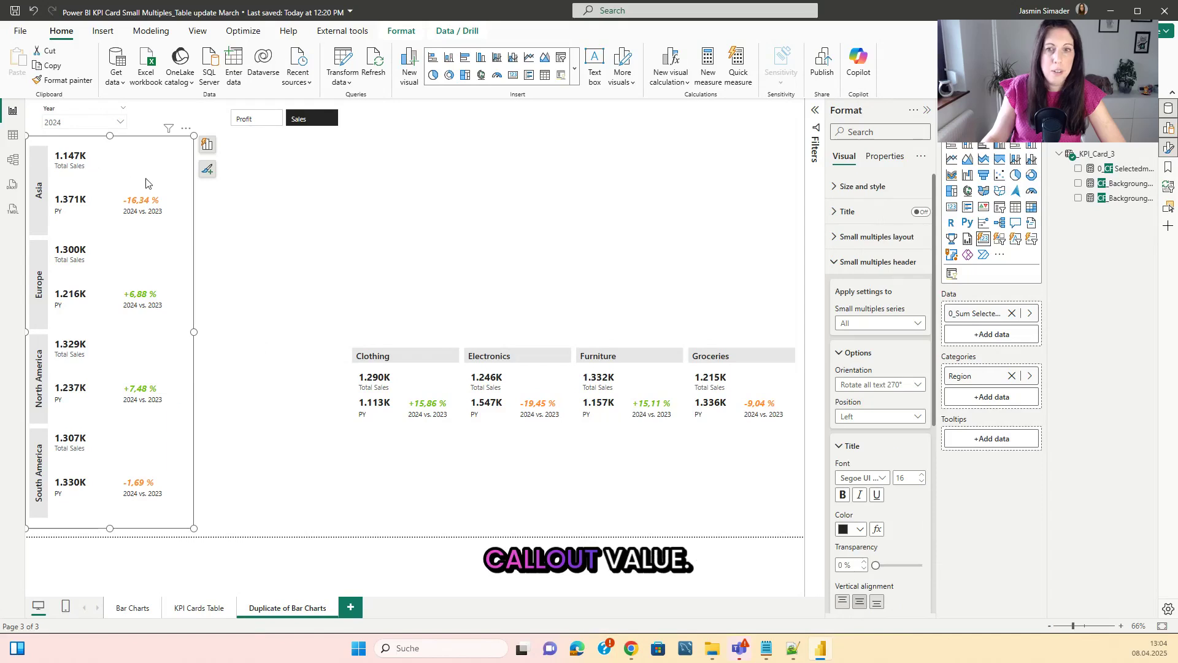
{"action": "left_click", "coordinate": [877, 262]}
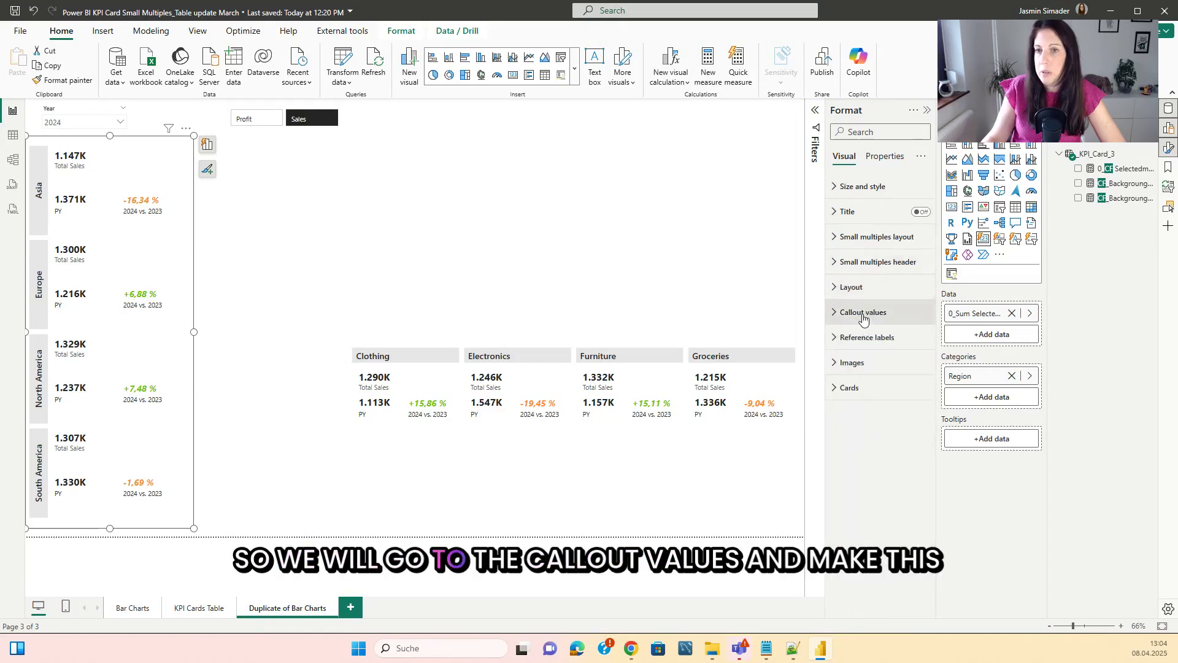
{"action": "left_click", "coordinate": [863, 313]}
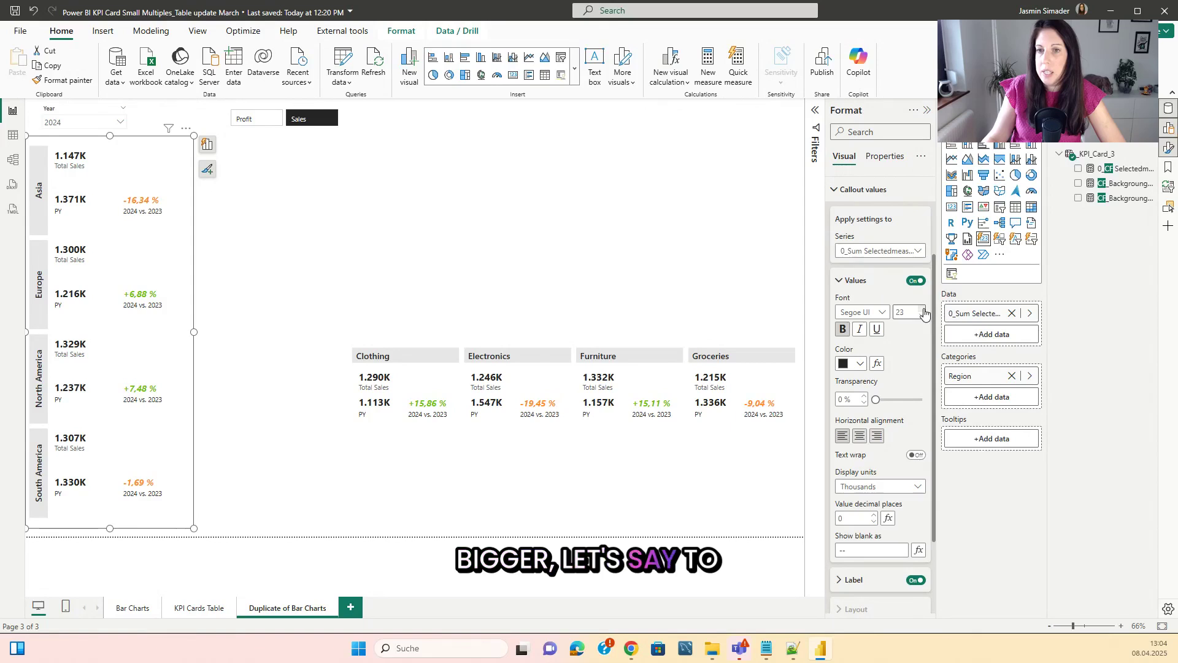
{"action": "left_click", "coordinate": [922, 310]}
Step: Place the product category card beside the Asia row, make it slightly taller and widen it almost to the page's right edge
{"action": "left_click_drag", "start_coordinate": [408, 382], "coordinate": [265, 182]}
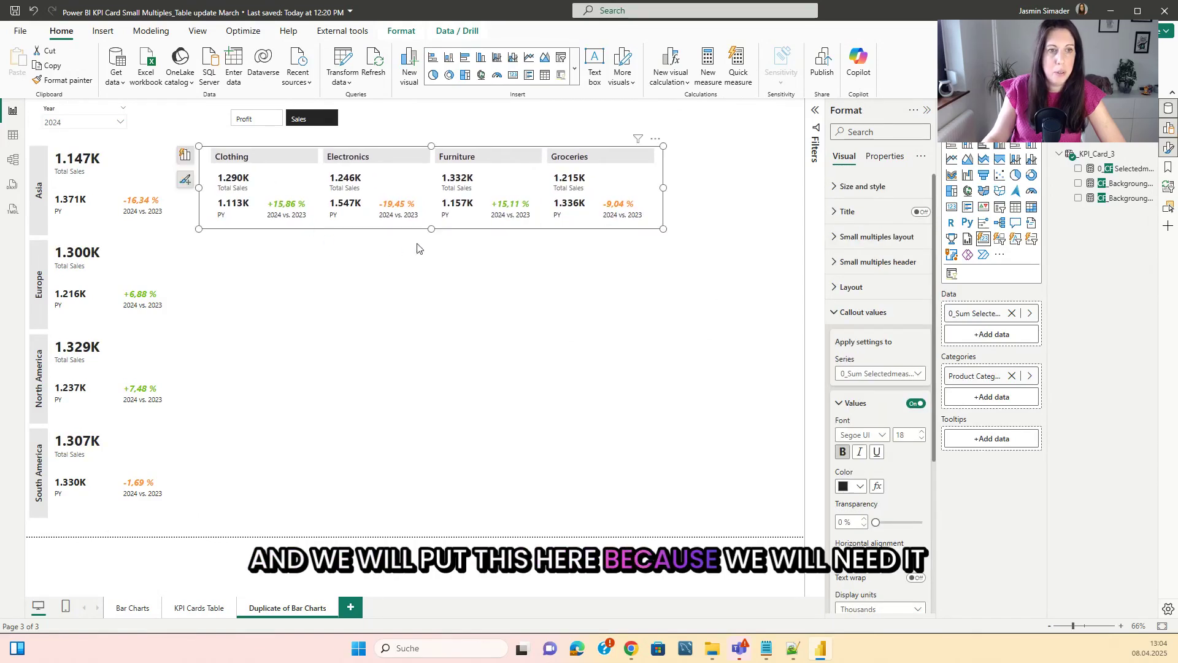
{"action": "left_click_drag", "start_coordinate": [429, 229], "coordinate": [429, 239]}
{"action": "left_click_drag", "start_coordinate": [664, 188], "coordinate": [800, 185]}
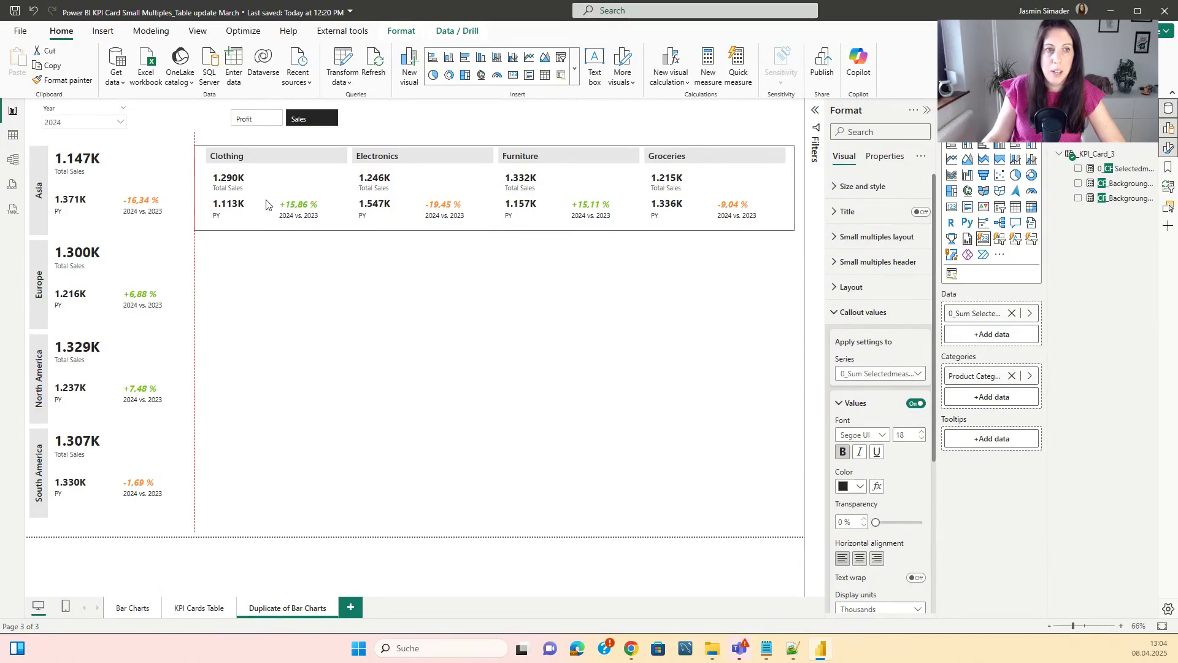
{"action": "left_click", "coordinate": [297, 305]}
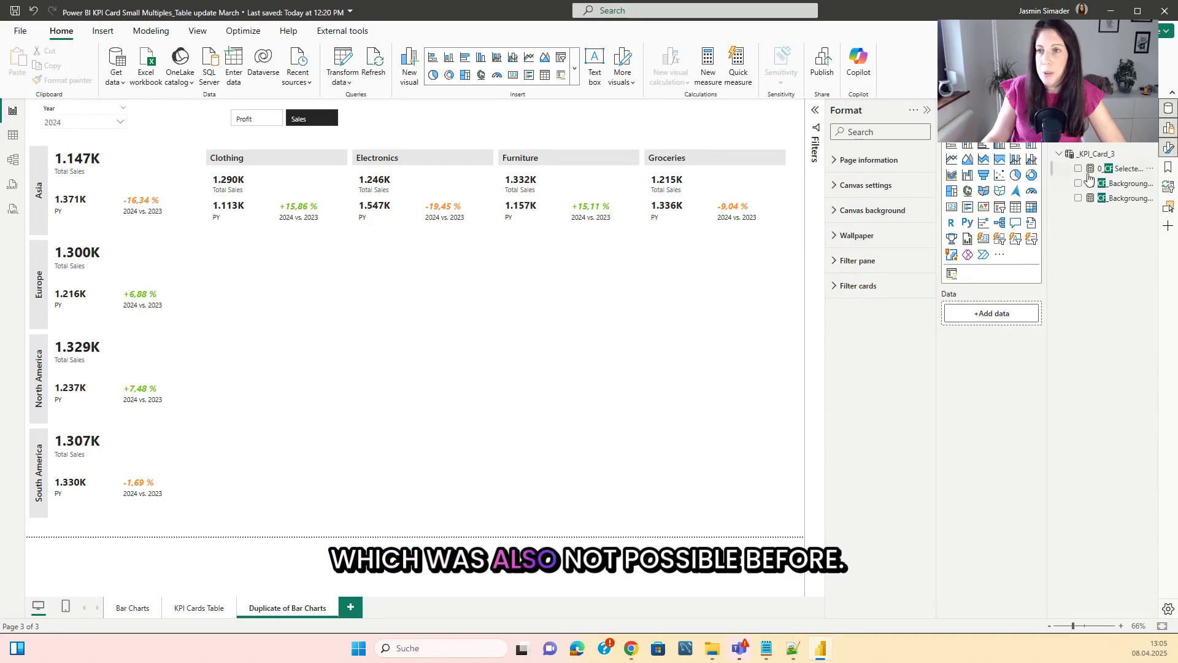
Step: Open the background settings of the region card's small multiples header
{"action": "left_click", "coordinate": [123, 276]}
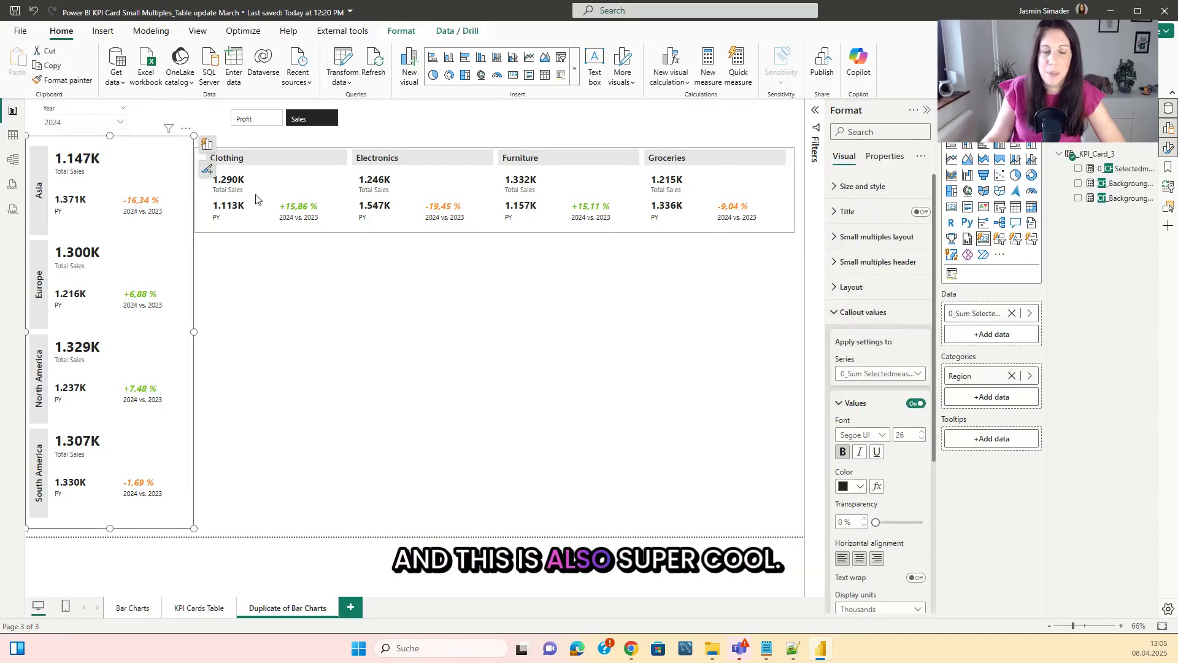
{"action": "left_click", "coordinate": [835, 265]}
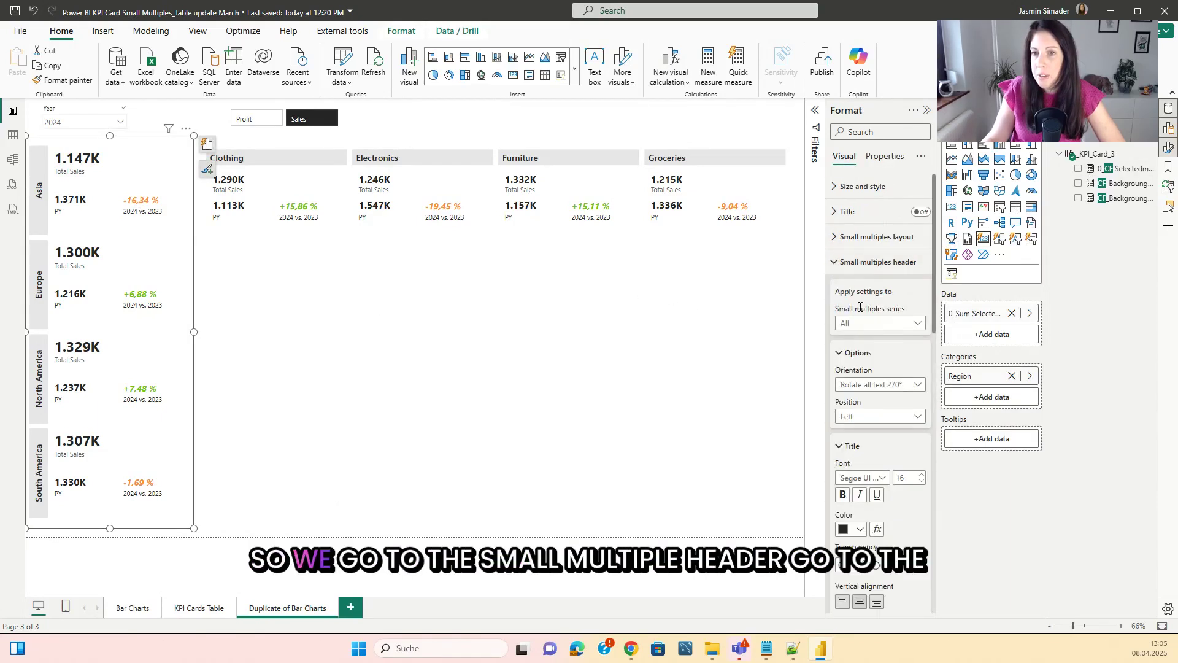
{"action": "scroll", "coordinate": [886, 301], "scroll_direction": "down", "scroll_amount": 4}
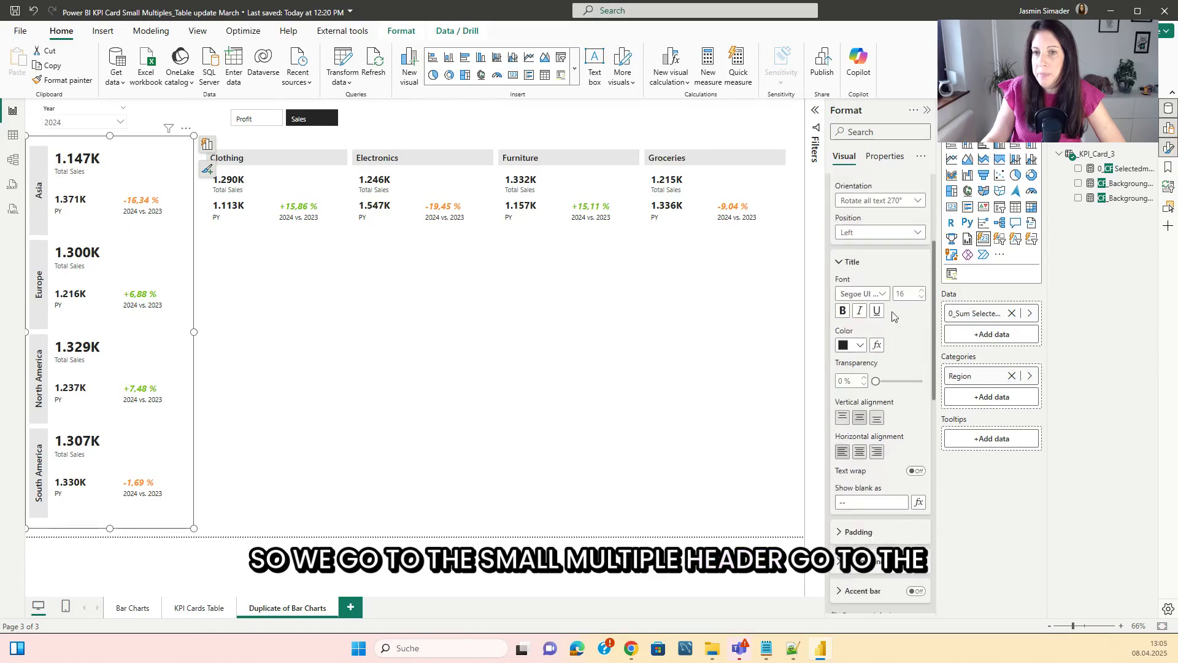
{"action": "scroll", "coordinate": [879, 310], "scroll_direction": "down", "scroll_amount": 3}
{"action": "left_click", "coordinate": [870, 317]}
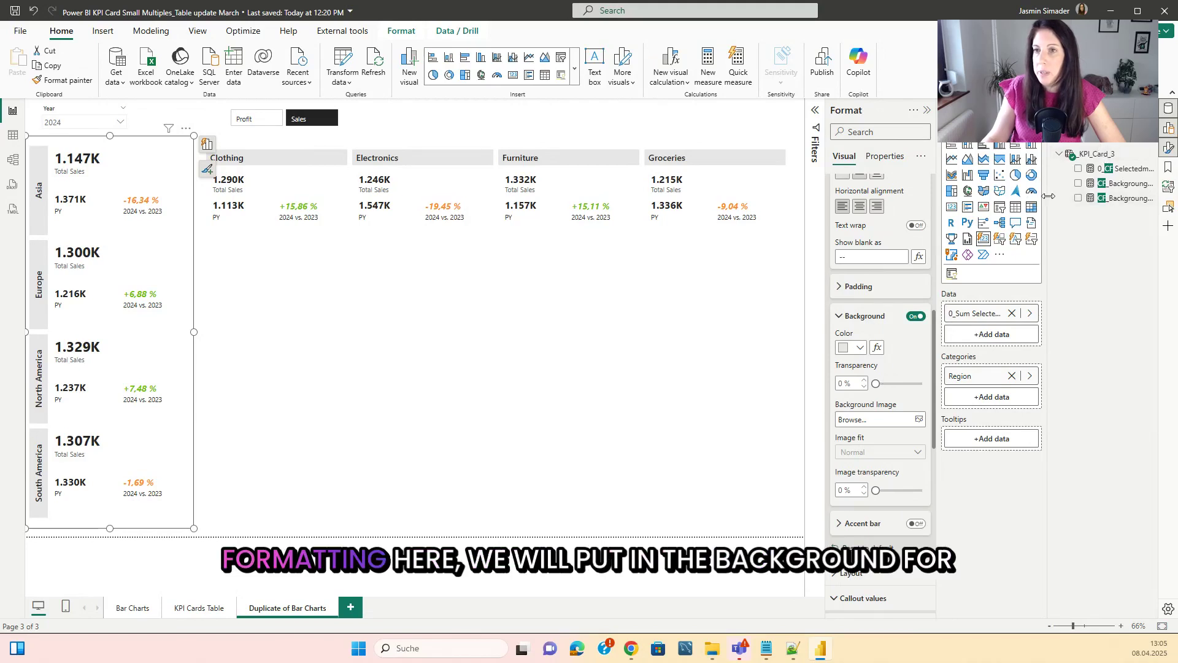
Step: Widen the data list to read the full measure names and examine the DAX formula of CF_Backgroung Region
{"action": "left_click_drag", "start_coordinate": [1048, 196], "coordinate": [993, 201]}
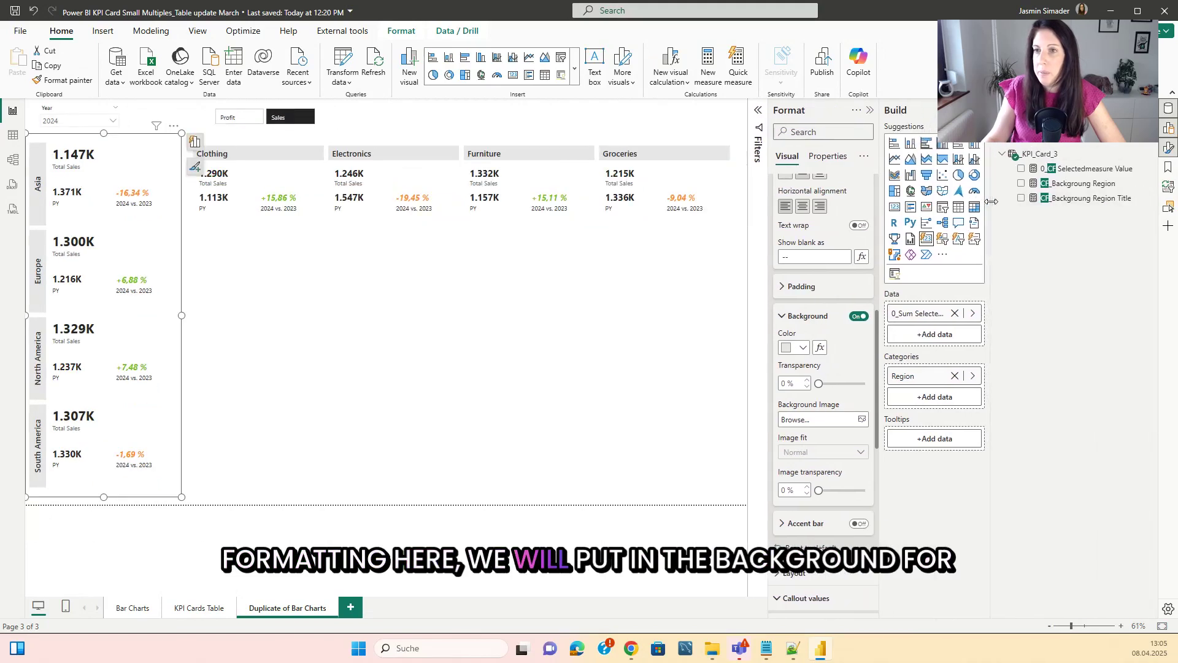
{"action": "left_click", "coordinate": [1080, 183]}
{"action": "left_click", "coordinate": [759, 116]}
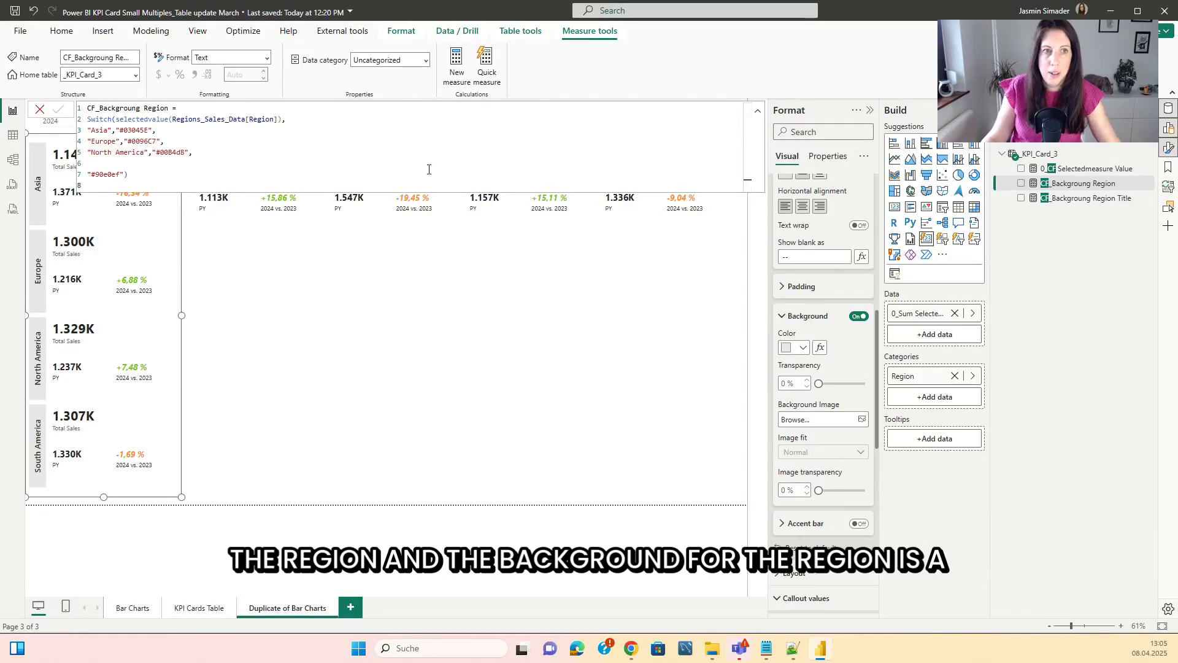
{"action": "scroll", "coordinate": [348, 150], "scroll_direction": "up", "scroll_amount": 2}
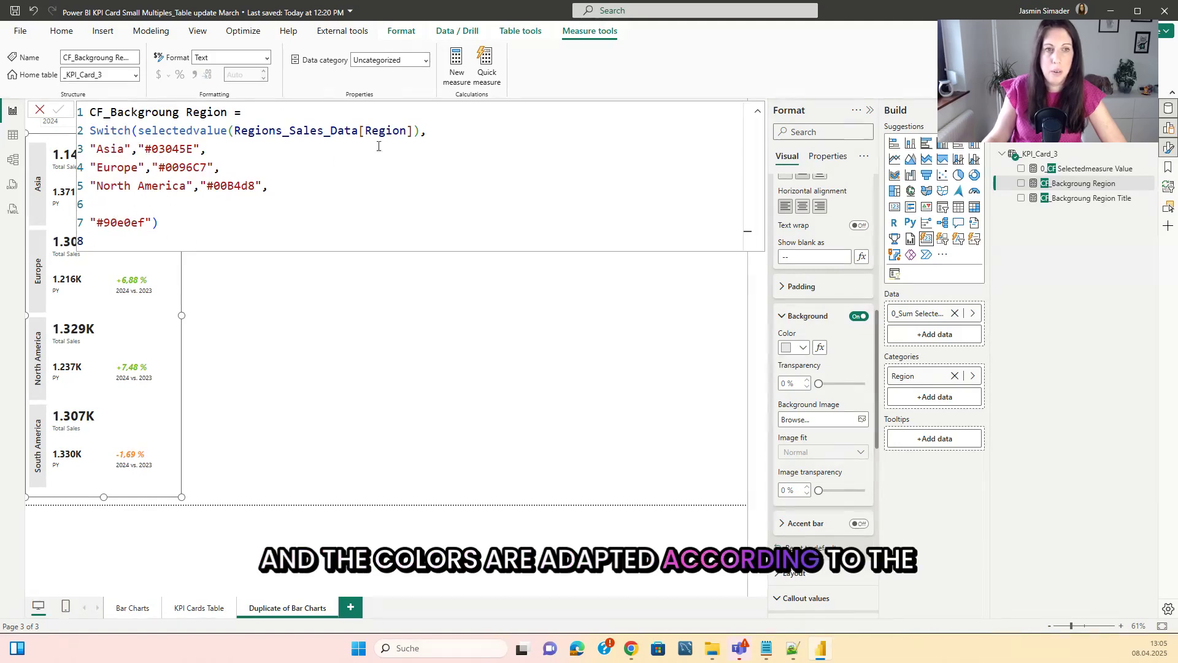
{"action": "left_click", "coordinate": [353, 301]}
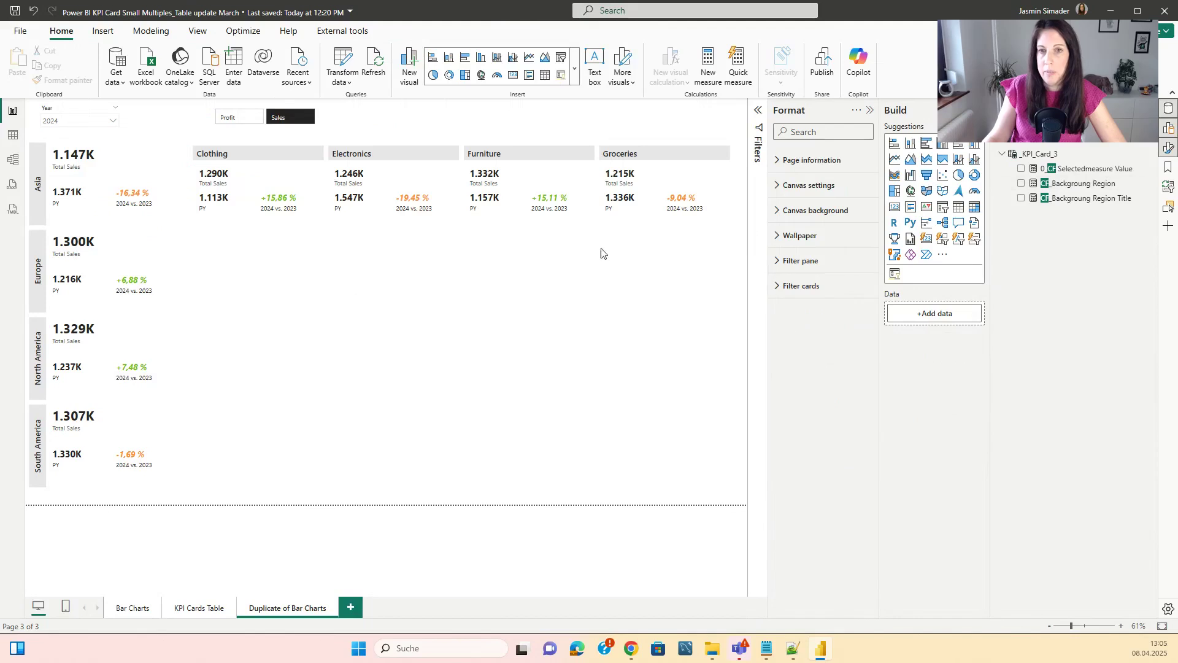
Step: Color the region card's small multiples header background by Field value, based on the CF_Backgroung Region measure
{"action": "left_click", "coordinate": [137, 172]}
{"action": "scroll", "coordinate": [830, 358], "scroll_direction": "down", "scroll_amount": 2}
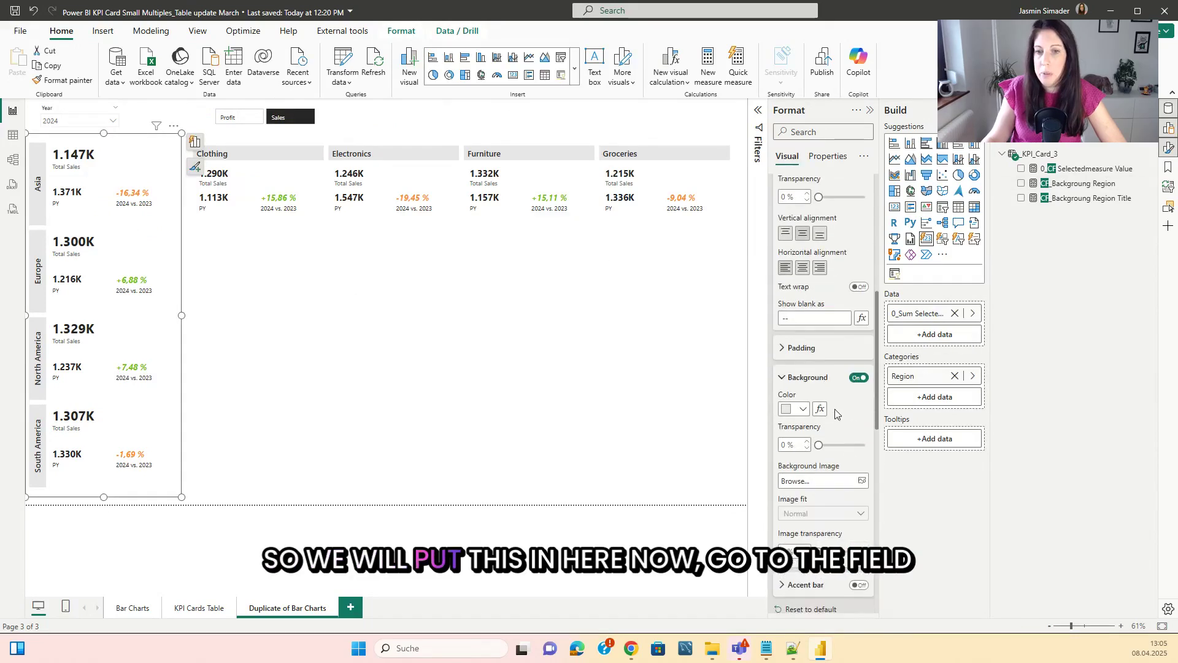
{"action": "left_click", "coordinate": [821, 409]}
{"action": "left_click", "coordinate": [393, 187]}
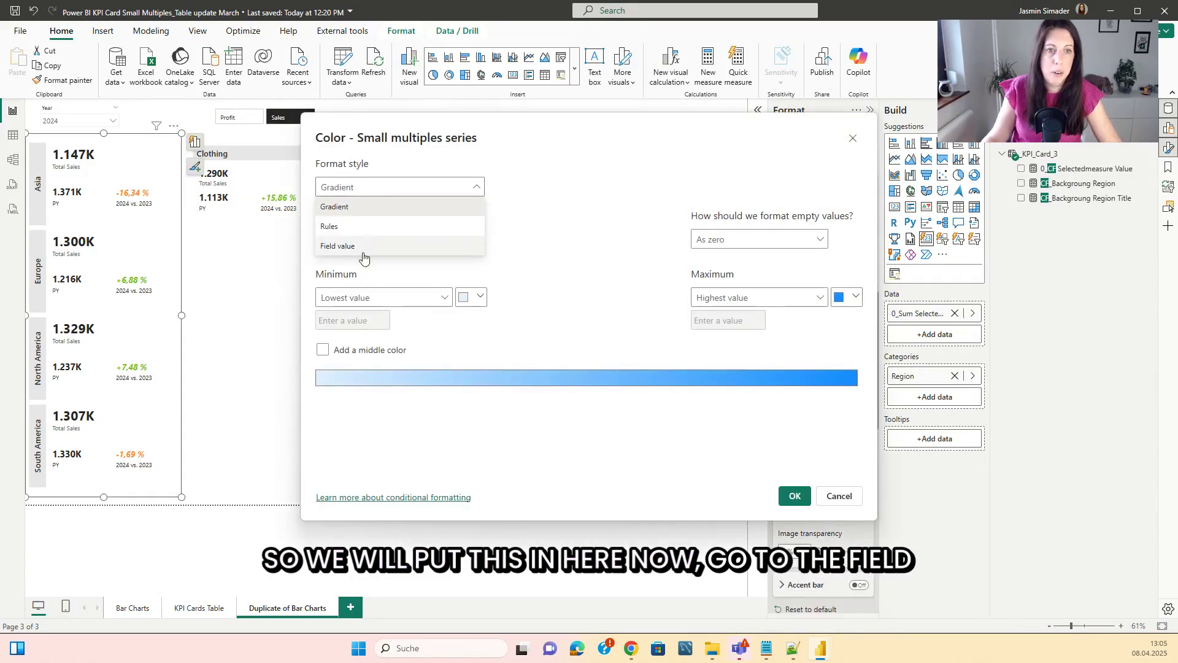
{"action": "left_click", "coordinate": [338, 246]}
{"action": "left_click", "coordinate": [367, 240]}
{"action": "type", "text": "cf"}
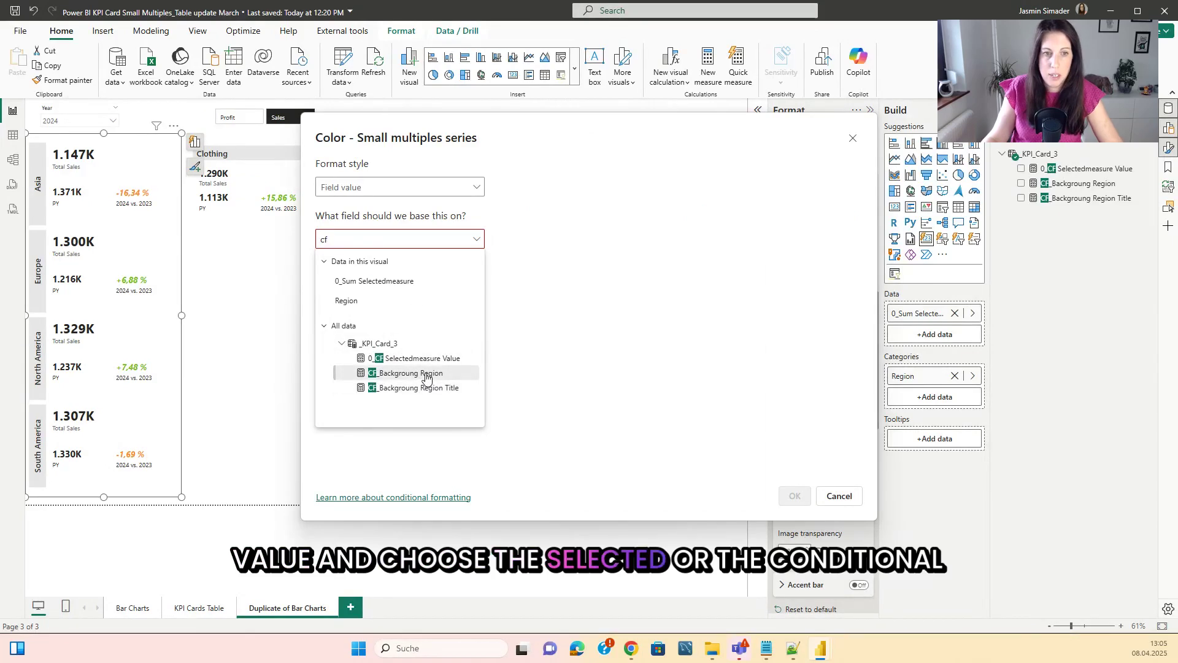
{"action": "left_click", "coordinate": [388, 376]}
{"action": "left_click", "coordinate": [791, 495]}
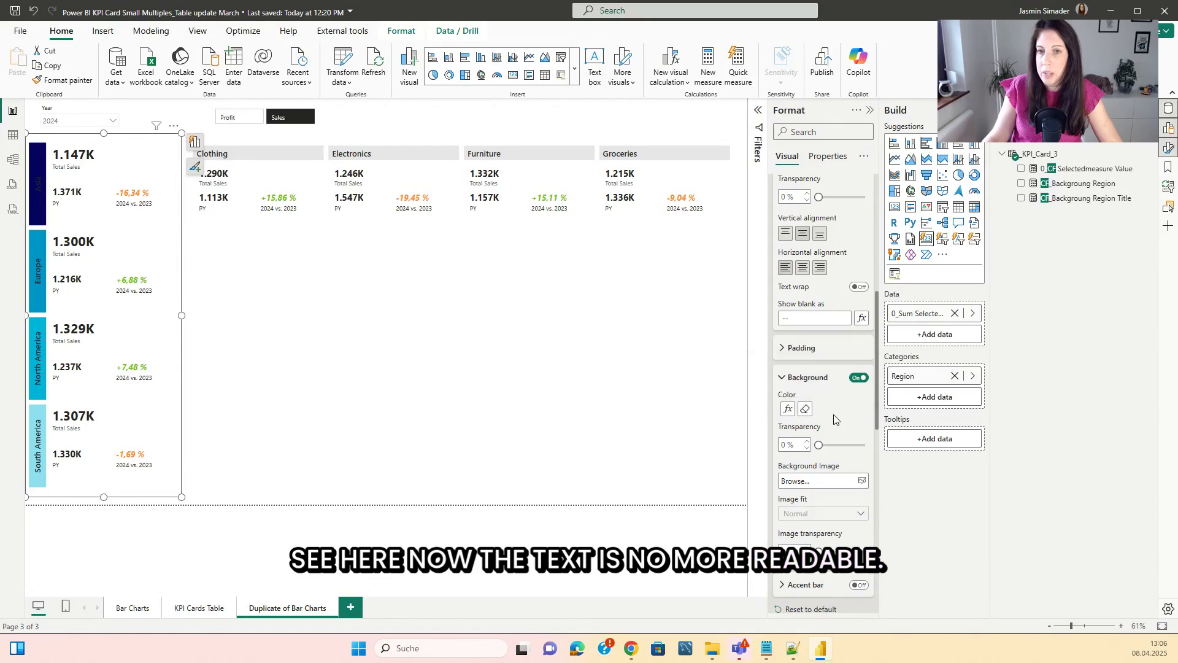
Step: Color the region card's small multiples header title by Field value, based on the CF_Backgroung Region Title measure
{"action": "scroll", "coordinate": [798, 389], "scroll_direction": "up", "scroll_amount": 3}
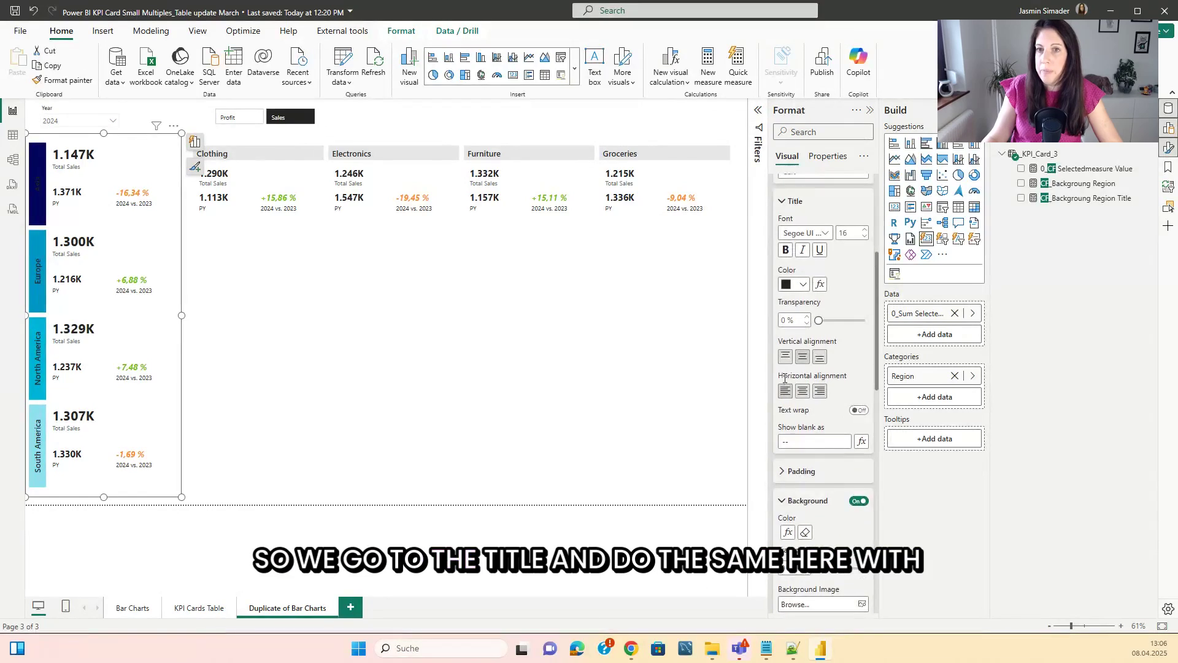
{"action": "left_click", "coordinate": [820, 345]}
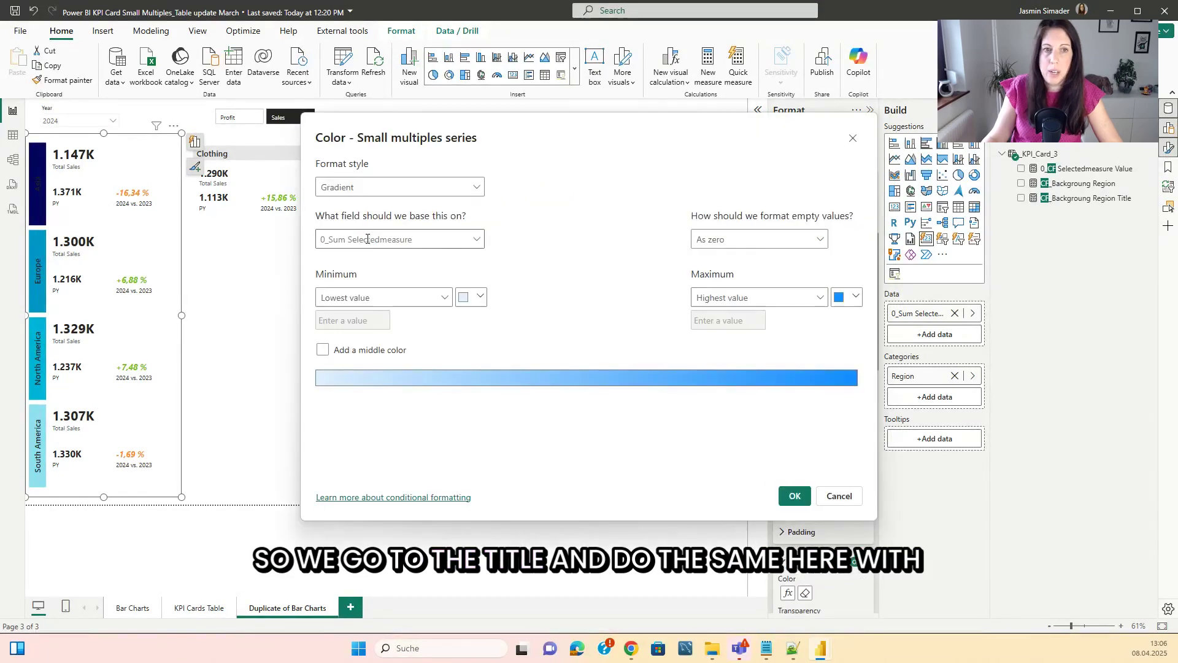
{"action": "left_click", "coordinate": [366, 193]}
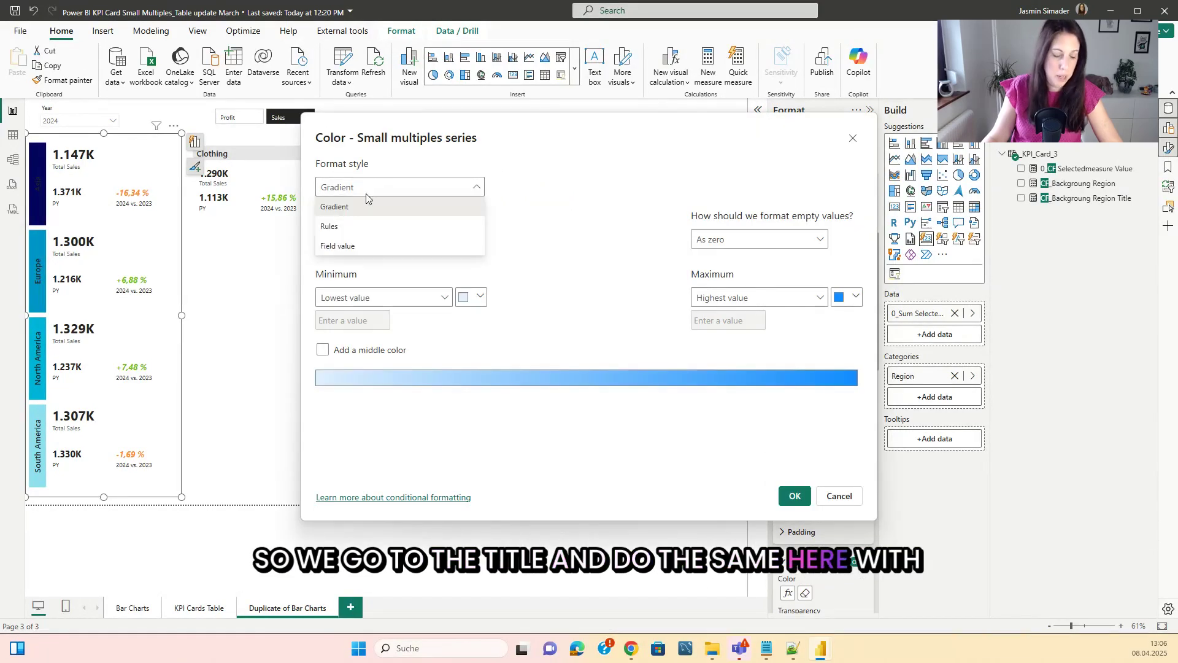
{"action": "left_click", "coordinate": [343, 247]}
{"action": "left_click", "coordinate": [391, 241]}
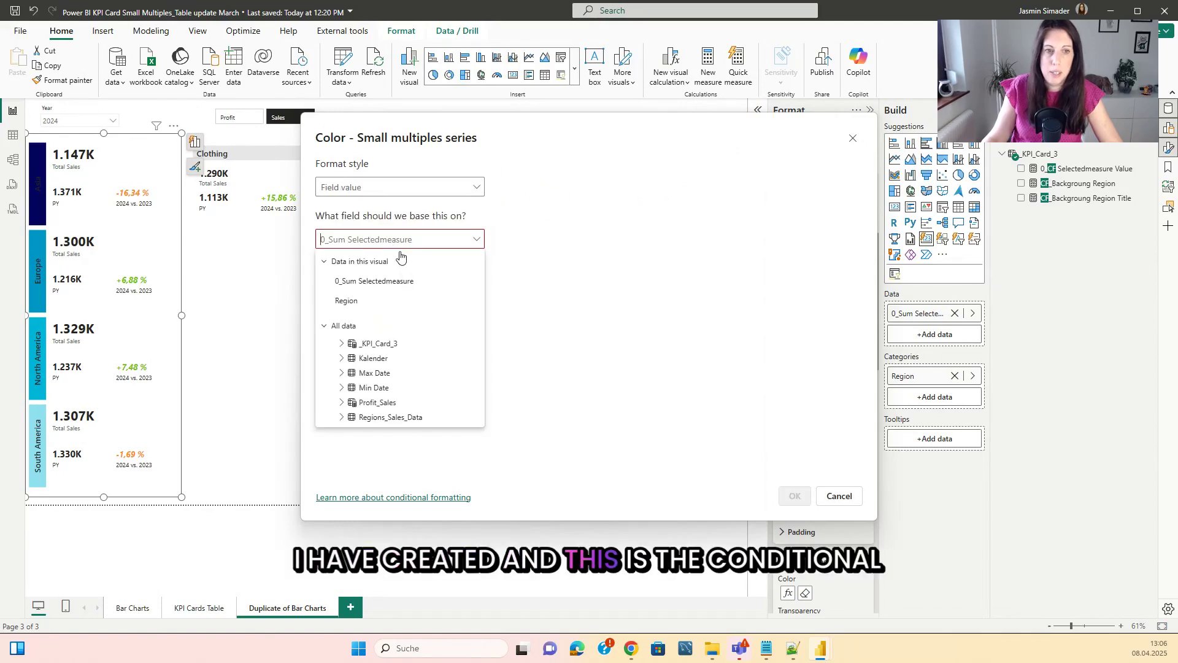
{"action": "type", "text": "cf"}
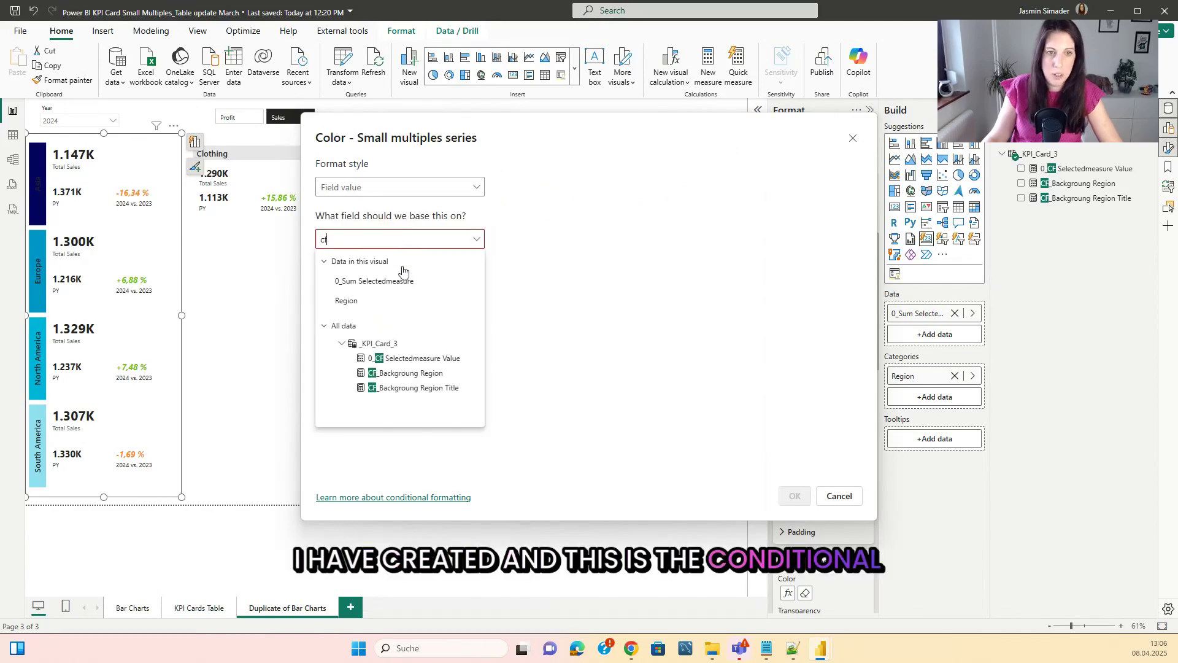
{"action": "left_click", "coordinate": [454, 389]}
{"action": "left_click", "coordinate": [794, 496]}
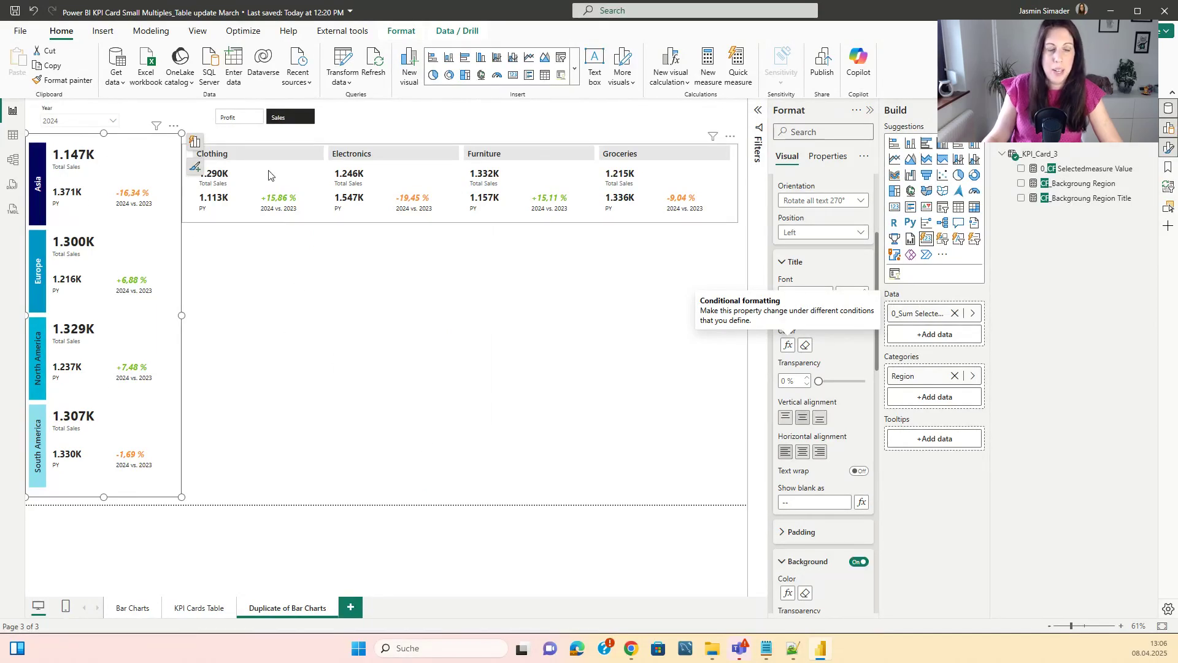
{"action": "left_click", "coordinate": [495, 400]}
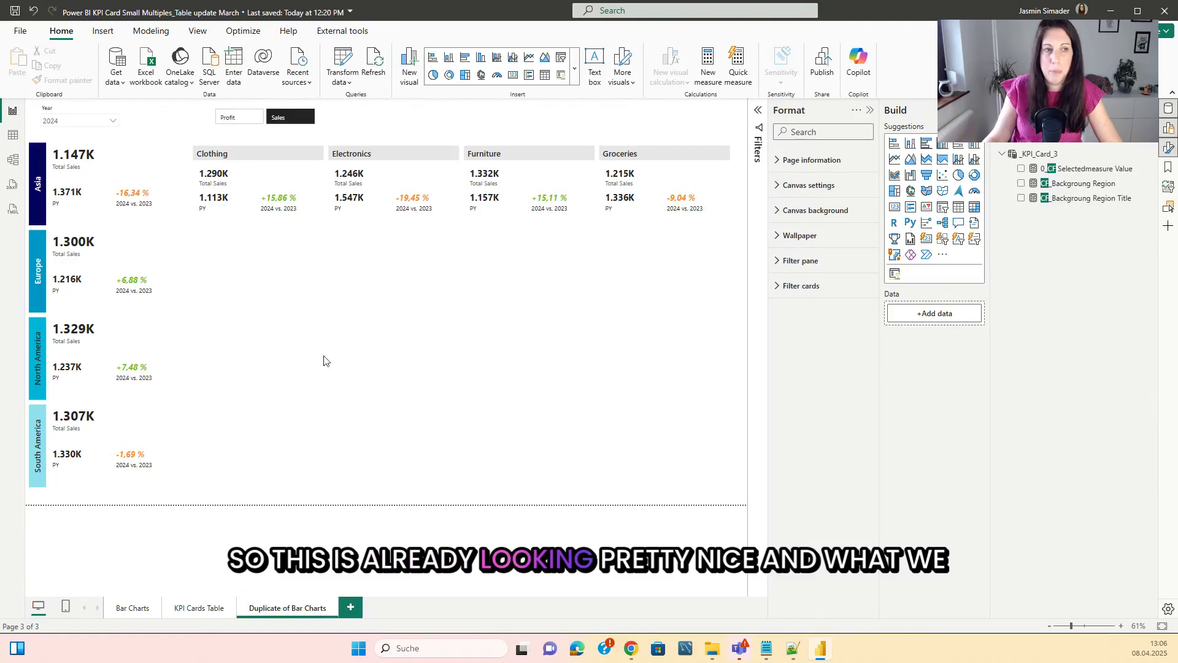
Step: Turn on the background of the region cards and color it light gray
{"action": "left_click", "coordinate": [138, 173]}
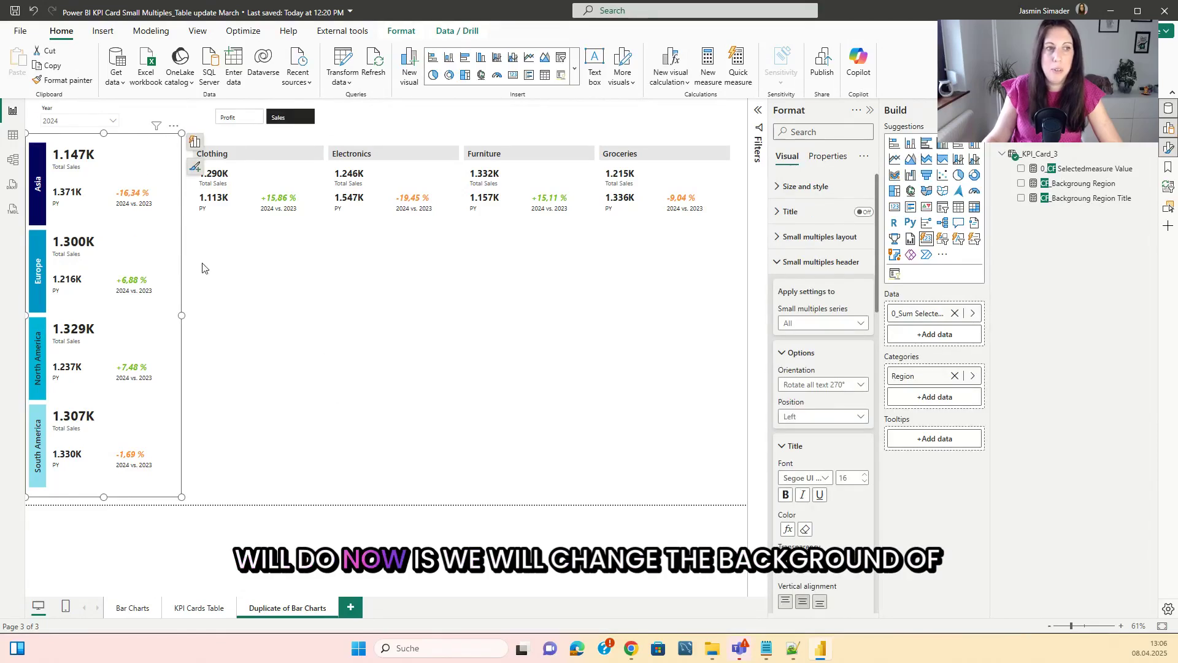
{"action": "scroll", "coordinate": [817, 460], "scroll_direction": "down", "scroll_amount": 10}
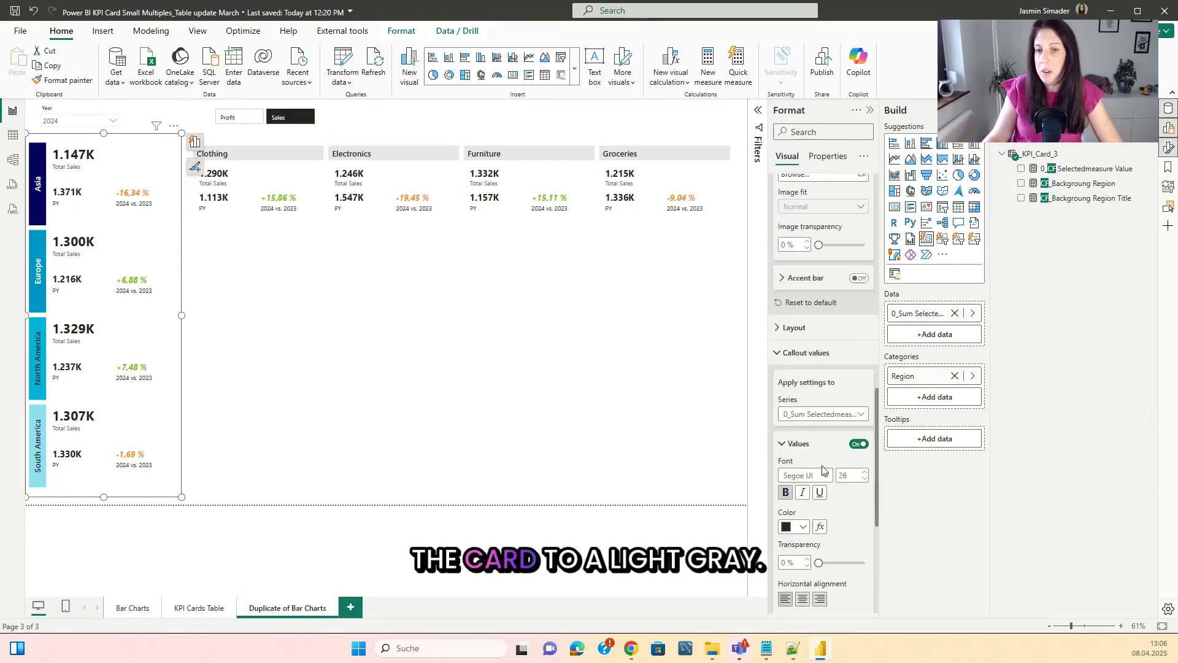
{"action": "left_click", "coordinate": [793, 600]}
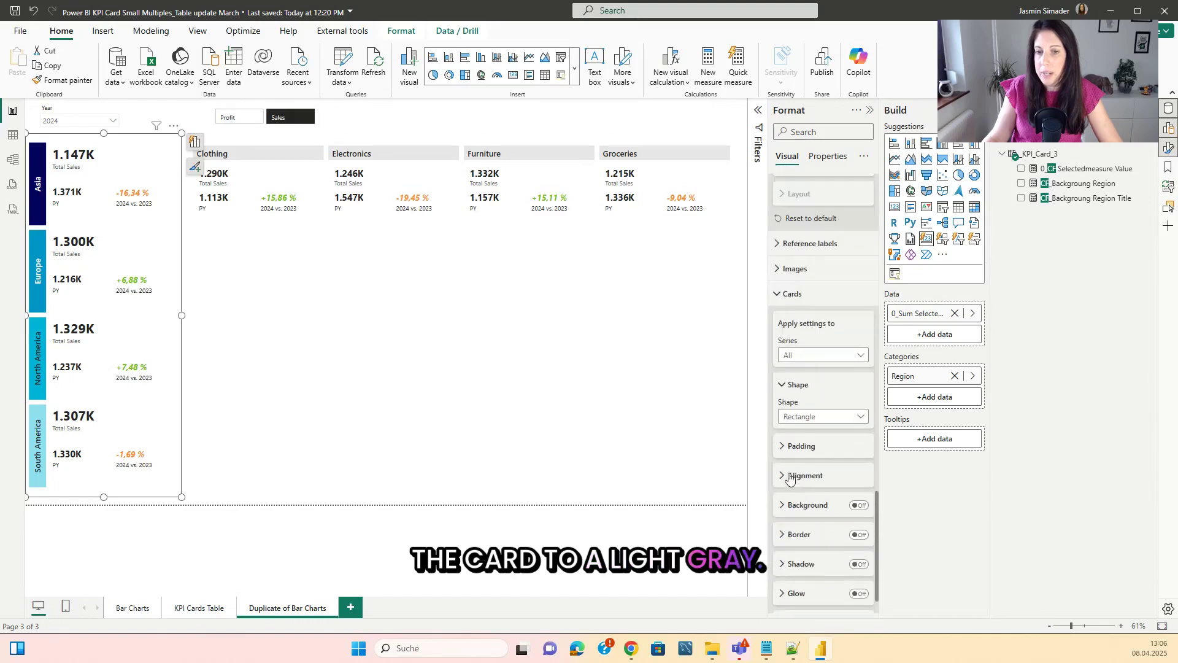
{"action": "left_click", "coordinate": [858, 505]}
{"action": "left_click", "coordinate": [808, 504]}
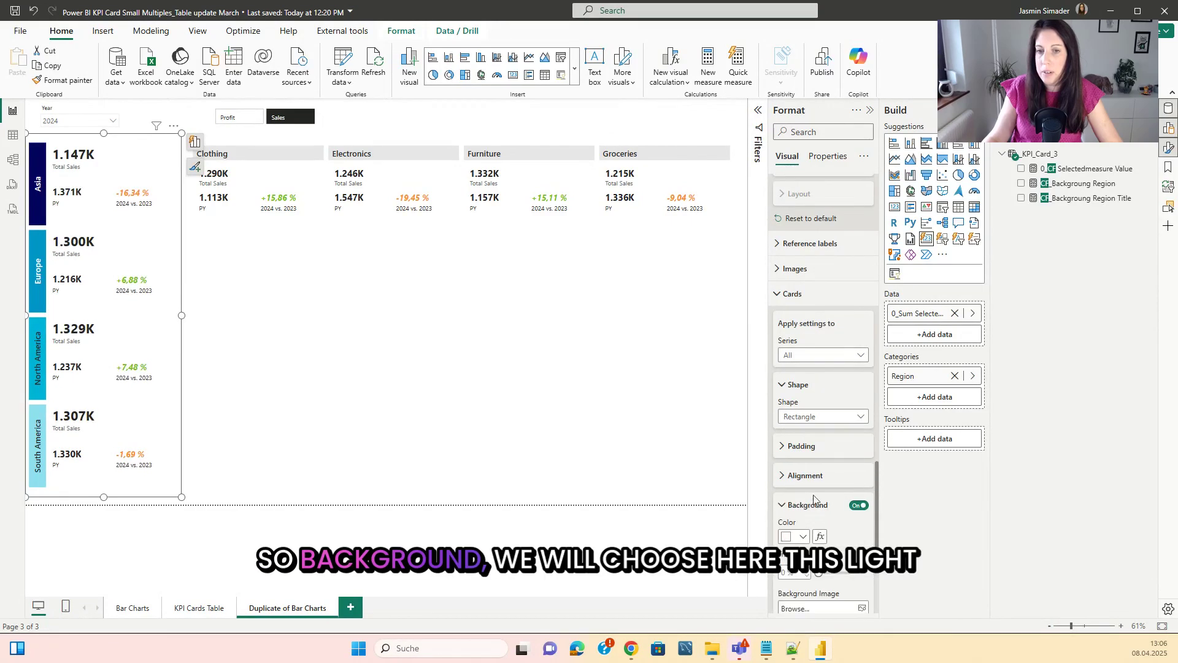
{"action": "left_click", "coordinate": [802, 353]}
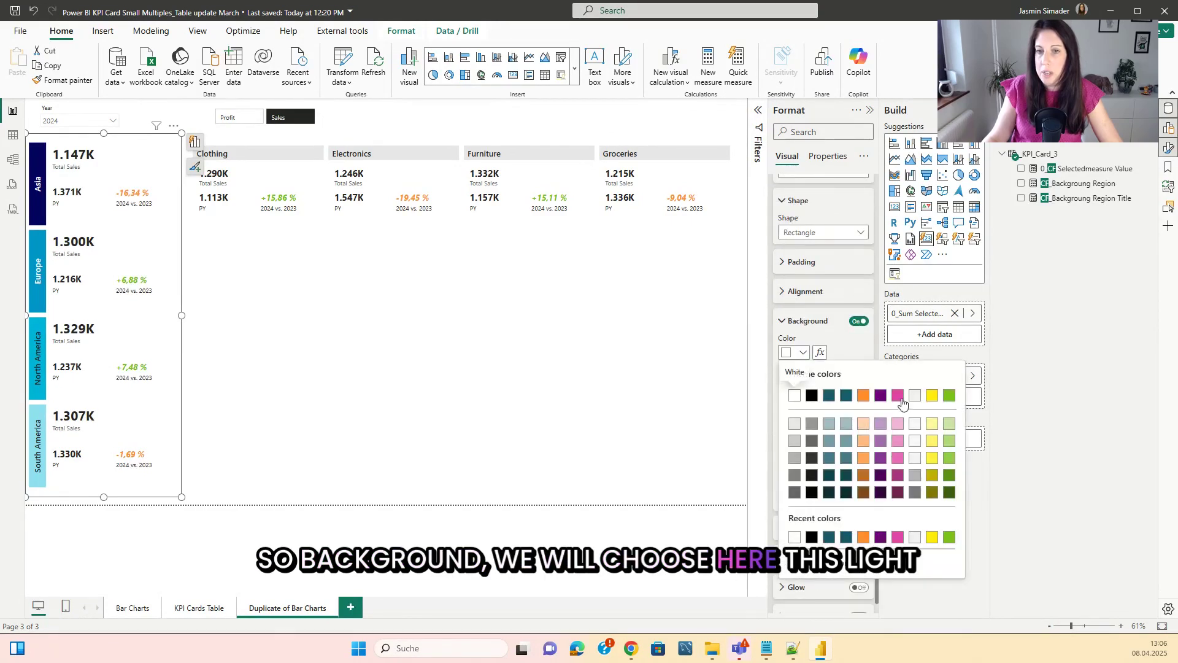
{"action": "left_click", "coordinate": [915, 396]}
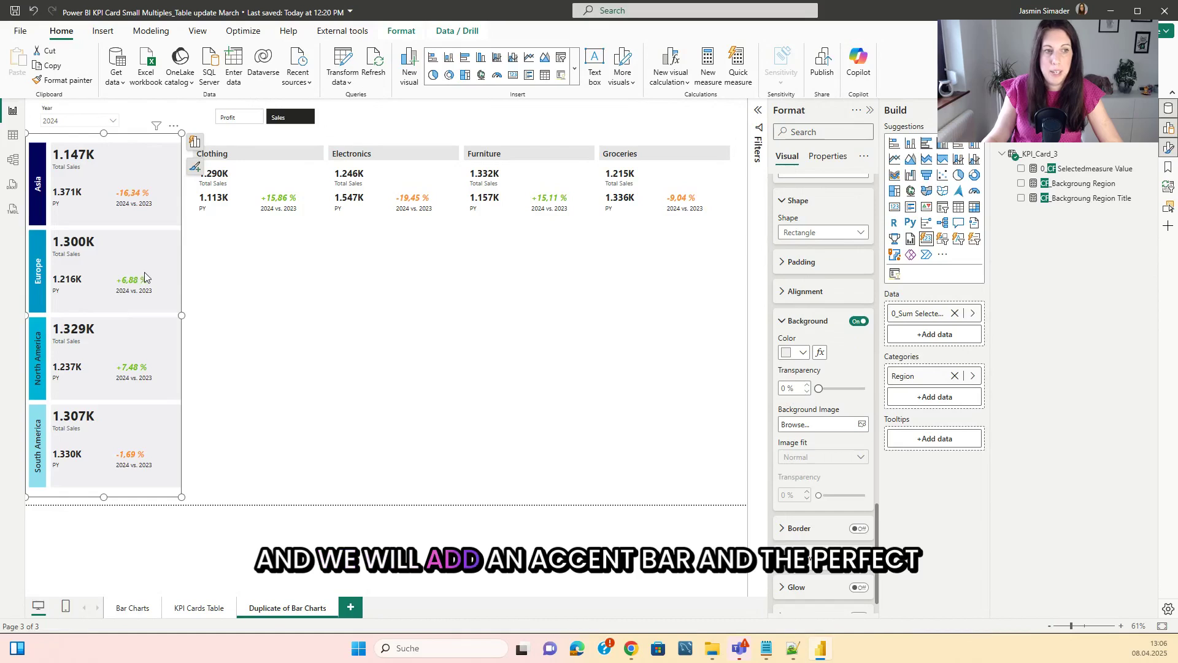
Step: Turn on the accent bar for the region cards
{"action": "scroll", "coordinate": [875, 588], "scroll_direction": "down", "scroll_amount": 2}
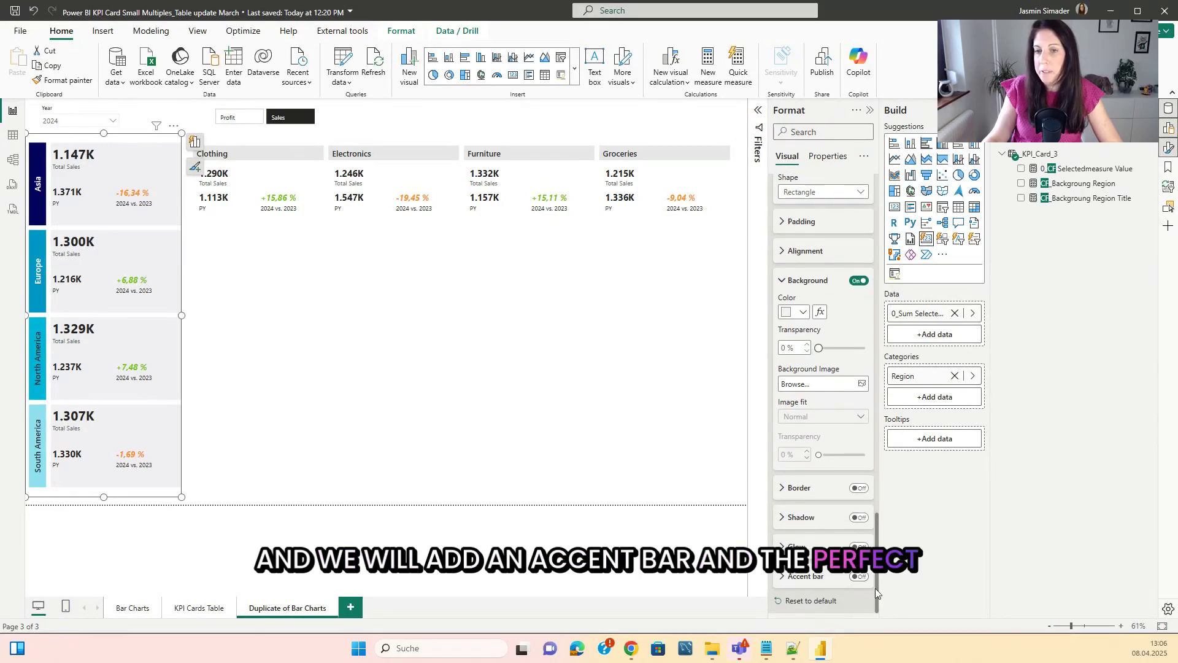
{"action": "left_click", "coordinate": [859, 576]}
{"action": "scroll", "coordinate": [830, 386], "scroll_direction": "down", "scroll_amount": 3}
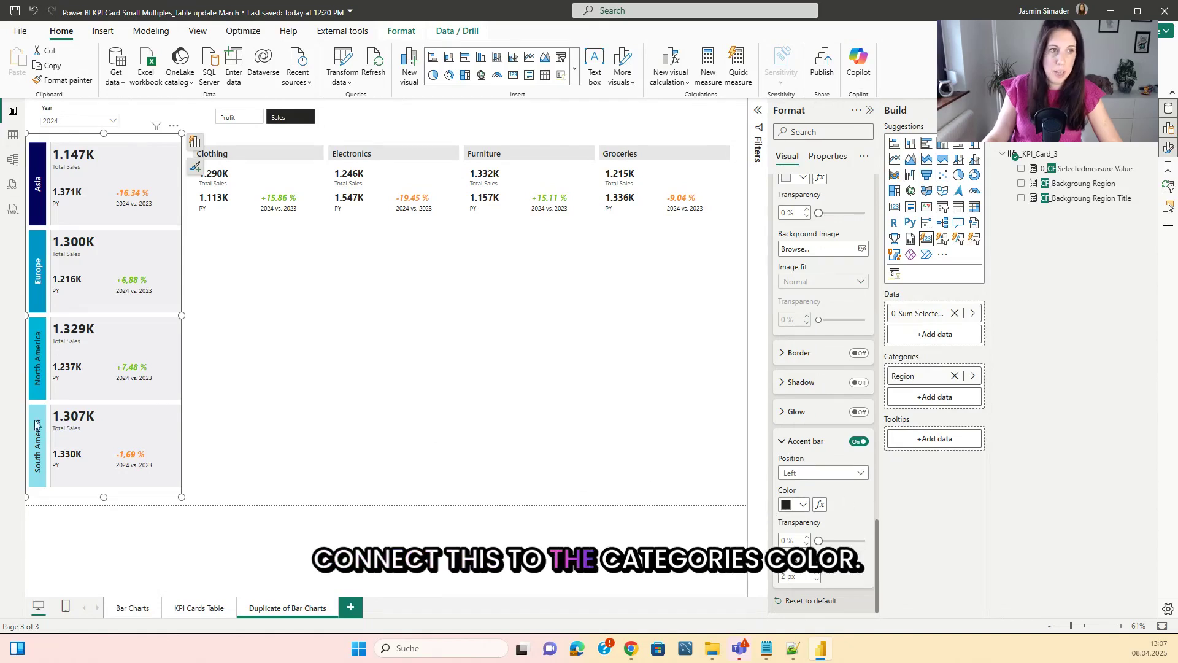
Step: Color the region cards' accent bar by Field value, based on the CF_Backgroung Region measure, and set its width to 7 px
{"action": "left_click", "coordinate": [820, 504]}
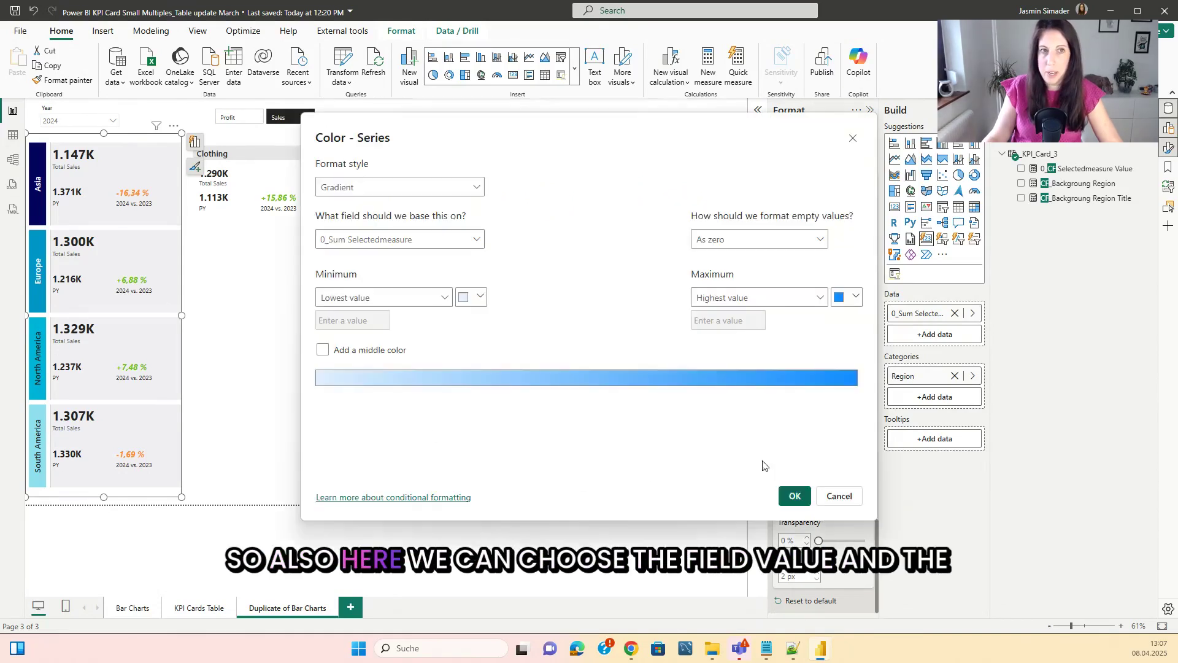
{"action": "left_click", "coordinate": [393, 187]}
{"action": "left_click", "coordinate": [368, 245]}
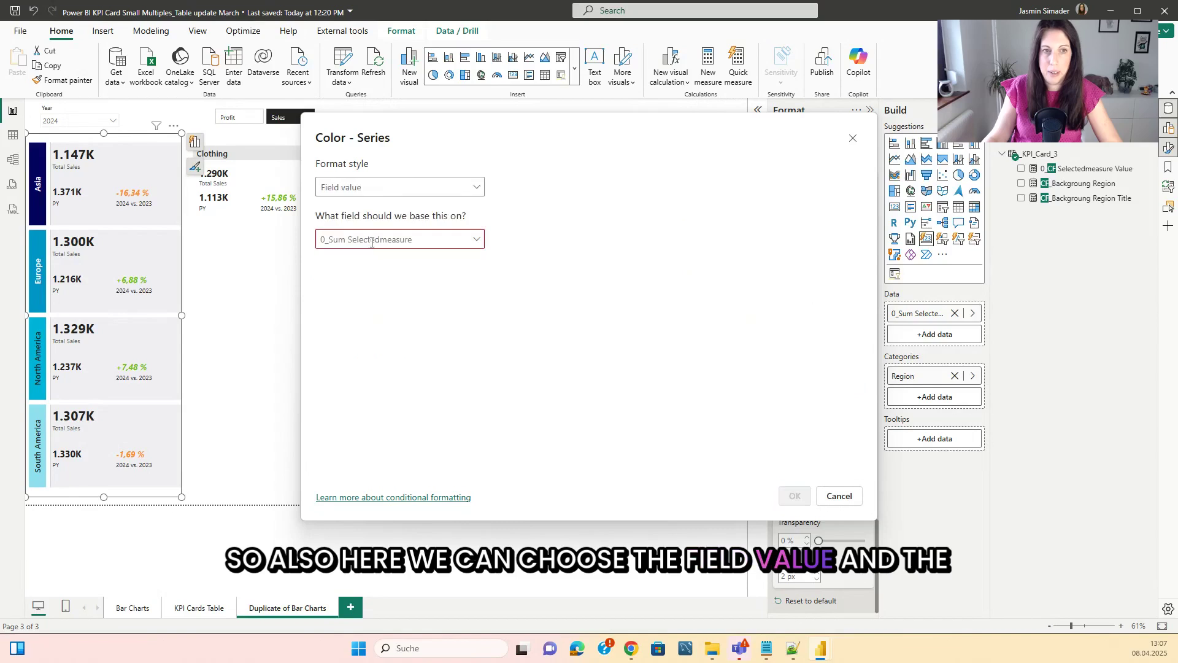
{"action": "left_click", "coordinate": [372, 241]}
{"action": "type", "text": "cf"}
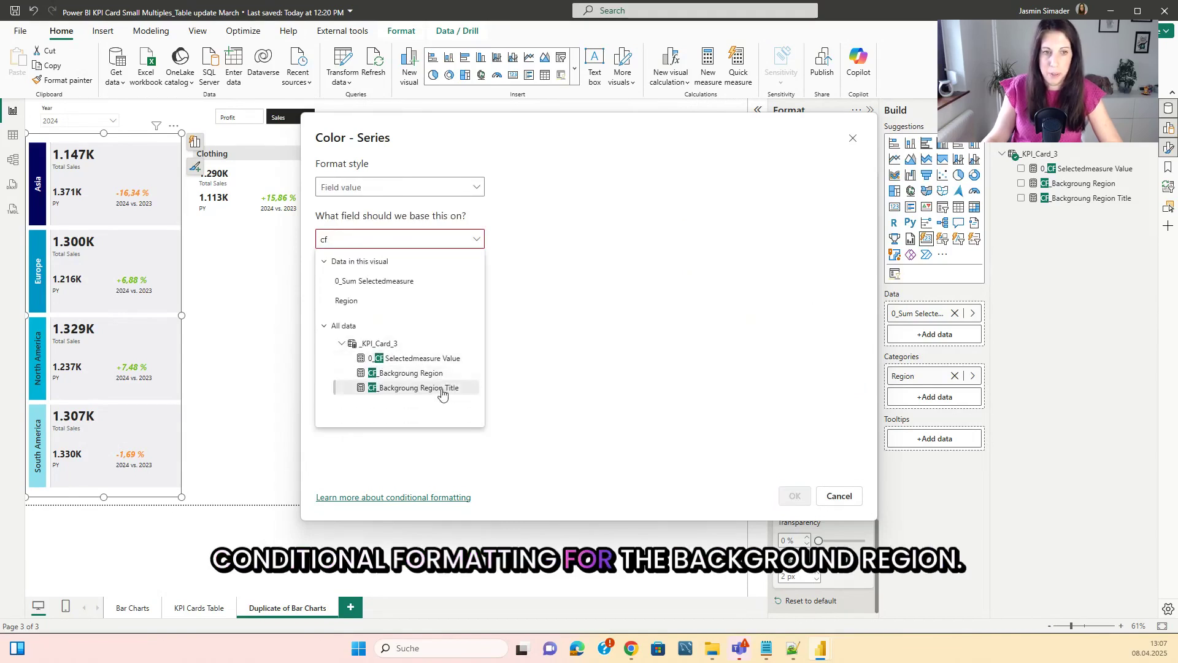
{"action": "left_click", "coordinate": [409, 374]}
{"action": "left_click", "coordinate": [794, 496]}
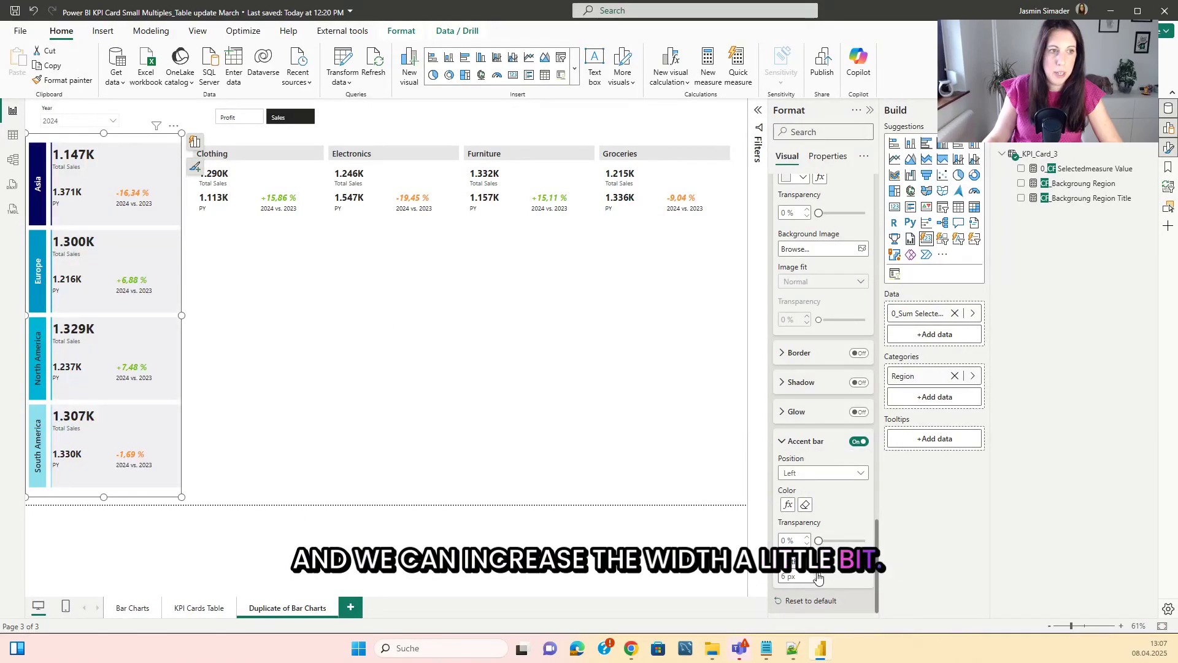
{"action": "left_click", "coordinate": [817, 574]}
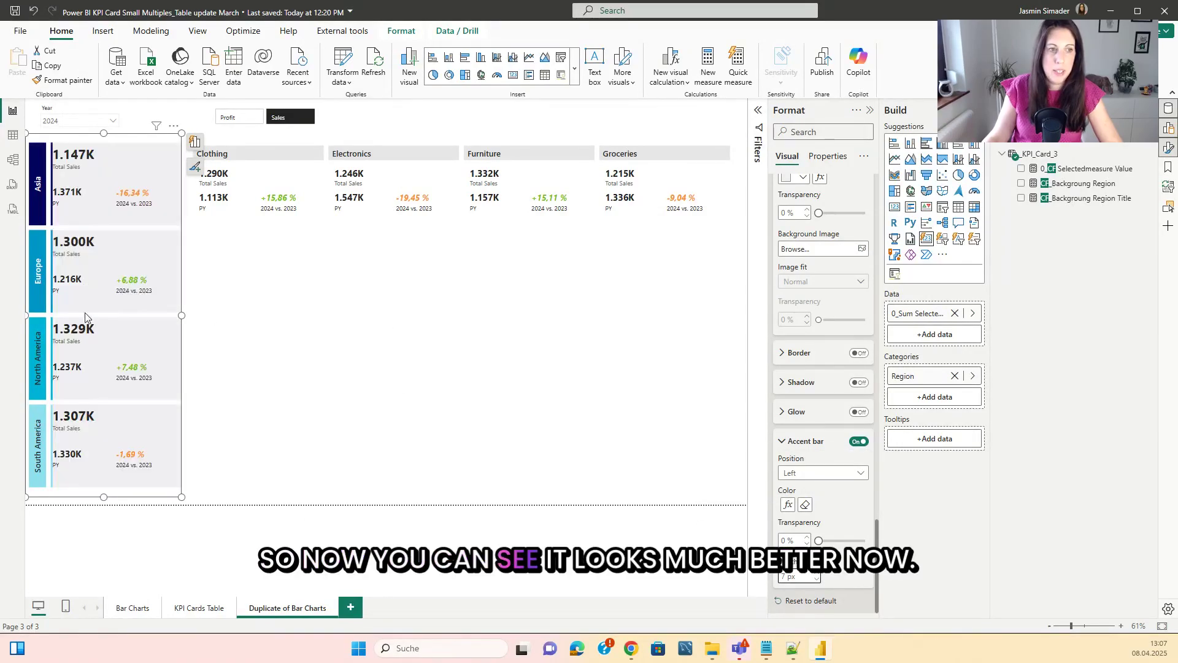
Step: Change the region card's small multiples layout style to Cards and set the space between cards to 20 px
{"action": "scroll", "coordinate": [827, 266], "scroll_direction": "up", "scroll_amount": 8}
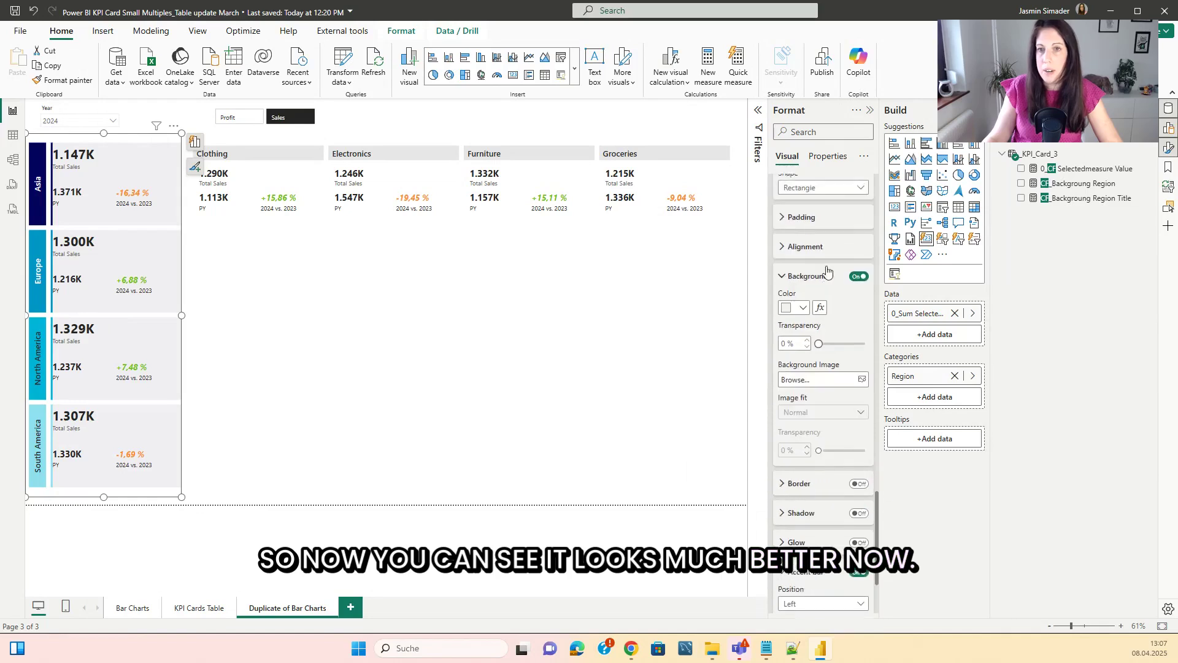
{"action": "scroll", "coordinate": [826, 266], "scroll_direction": "up", "scroll_amount": 10}
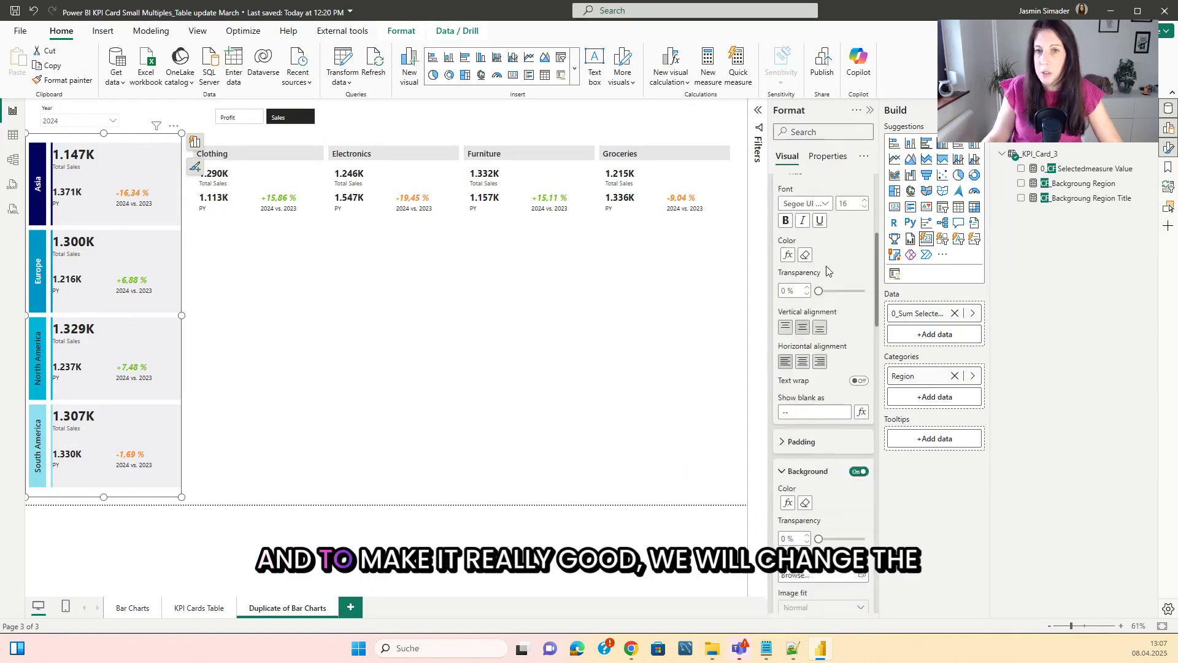
{"action": "scroll", "coordinate": [828, 324], "scroll_direction": "up", "scroll_amount": 10}
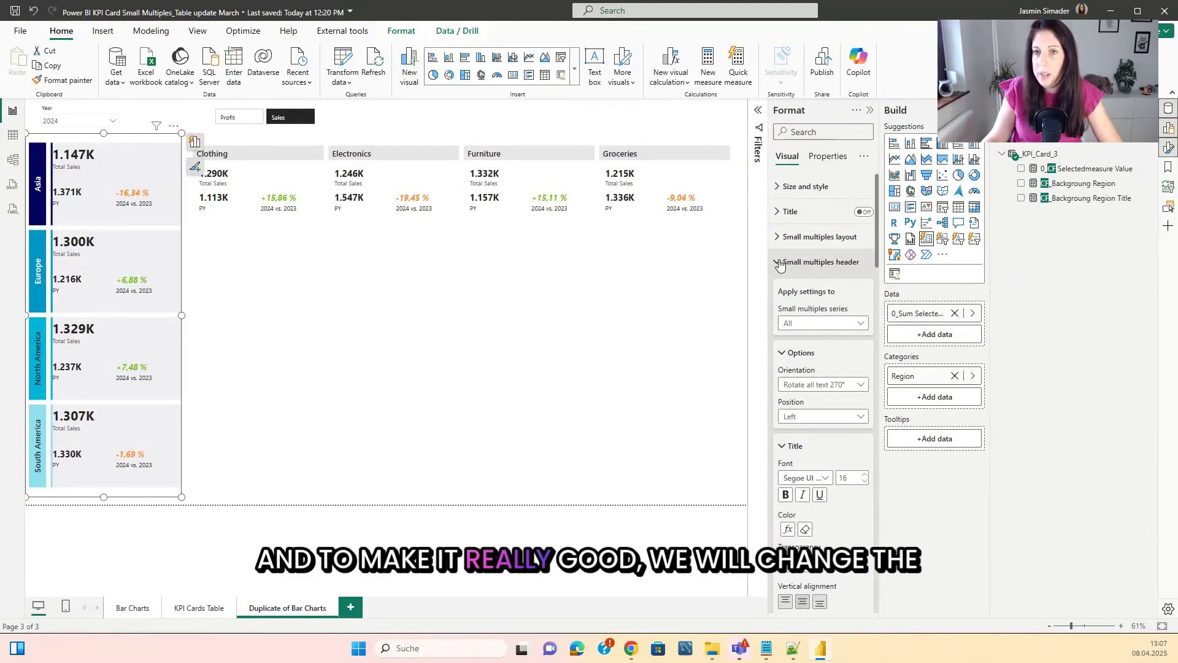
{"action": "left_click", "coordinate": [798, 237]}
{"action": "scroll", "coordinate": [806, 276], "scroll_direction": "down", "scroll_amount": 1}
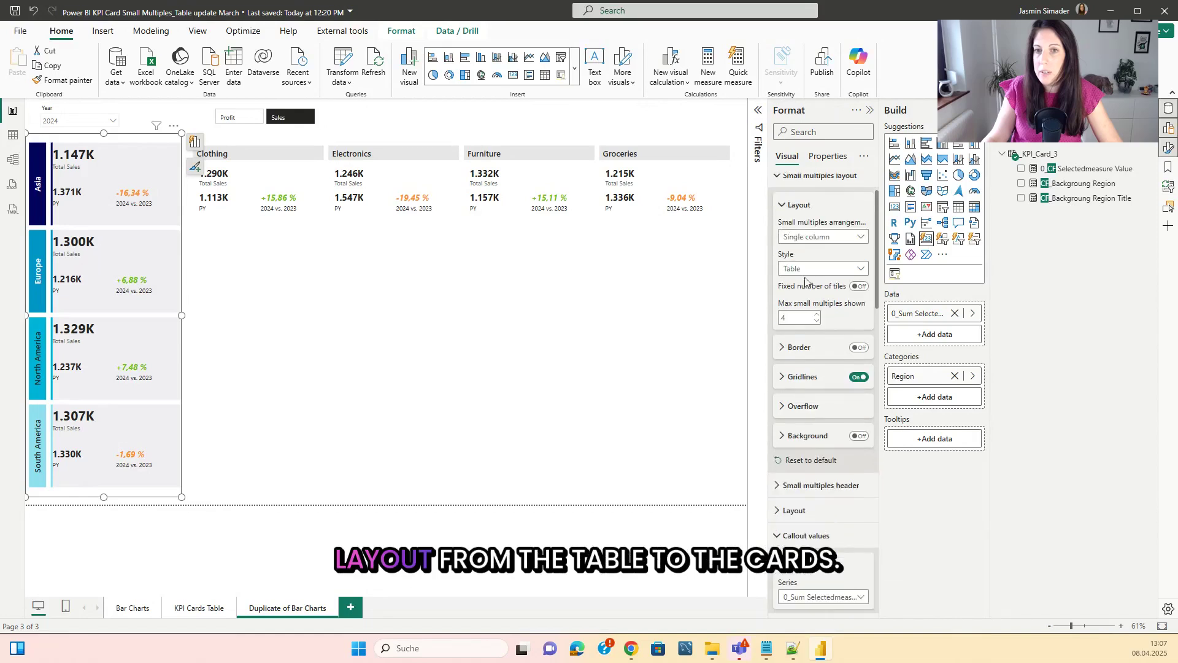
{"action": "left_click", "coordinate": [806, 270]}
{"action": "left_click", "coordinate": [792, 284]}
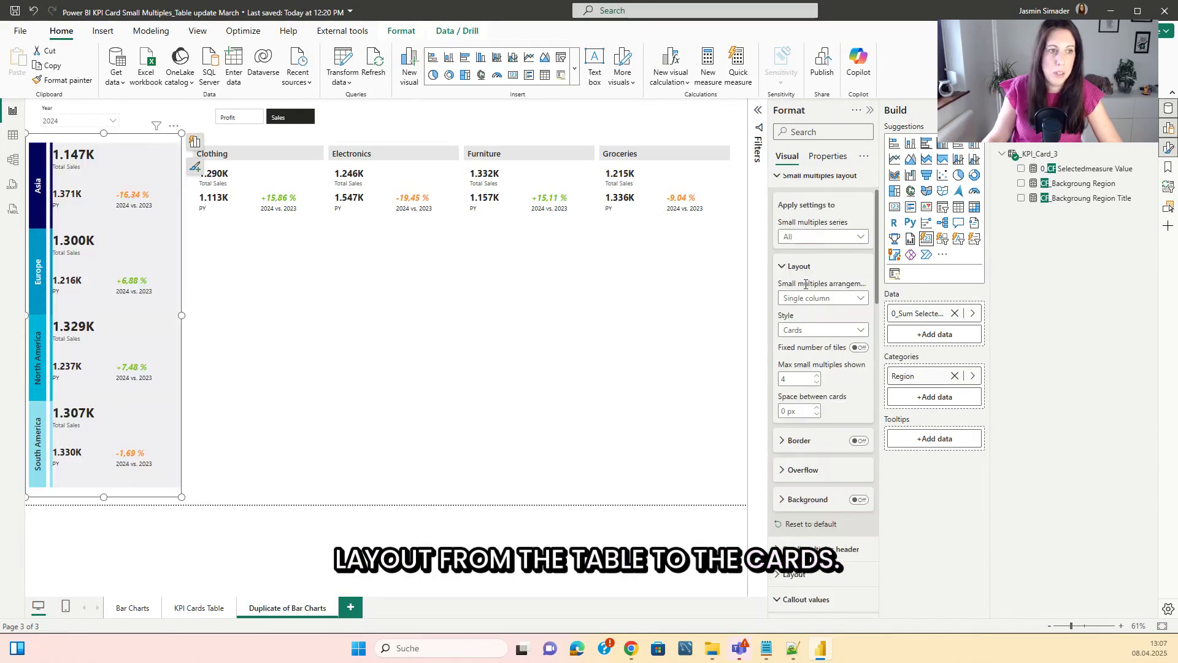
{"action": "left_click", "coordinate": [817, 408]}
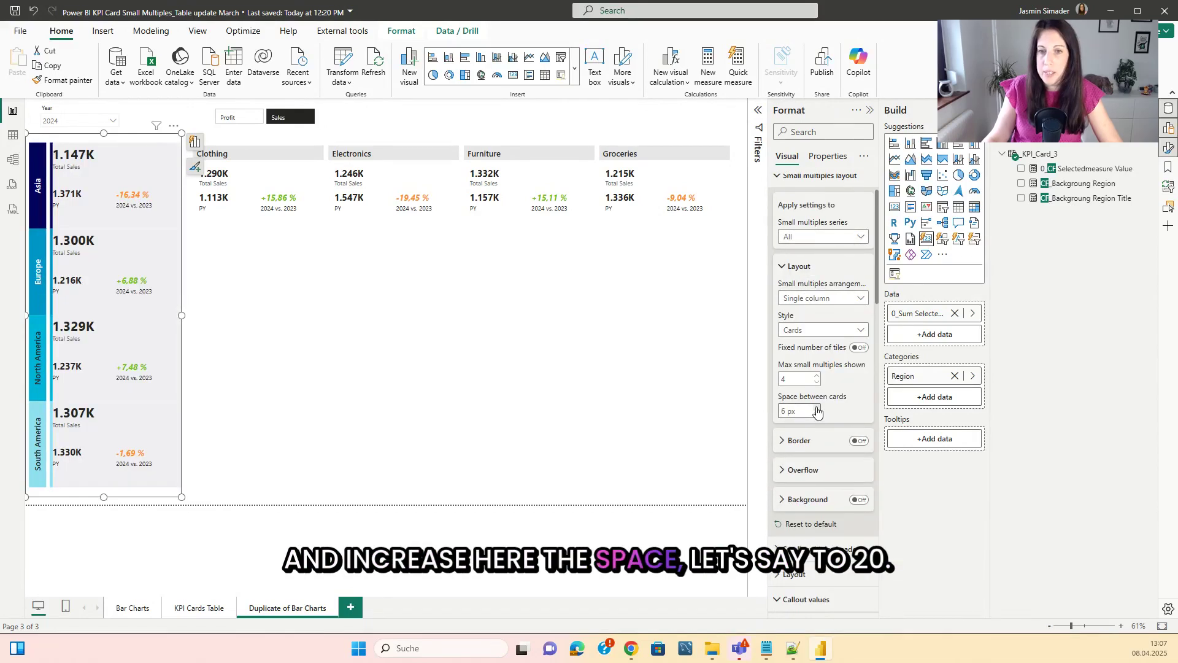
{"action": "left_click", "coordinate": [817, 408]}
{"action": "left_click", "coordinate": [817, 408]}
{"action": "left_click", "coordinate": [820, 176]}
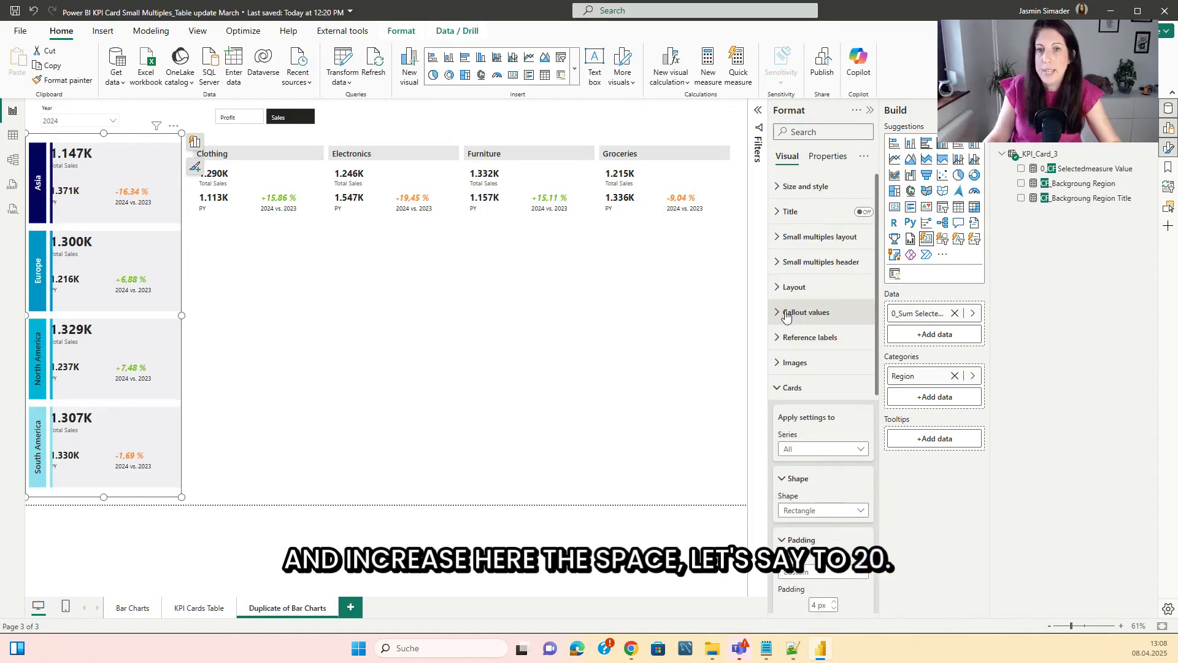
Step: Set the region card's callout values settings to apply to the series All
{"action": "left_click", "coordinate": [786, 314]}
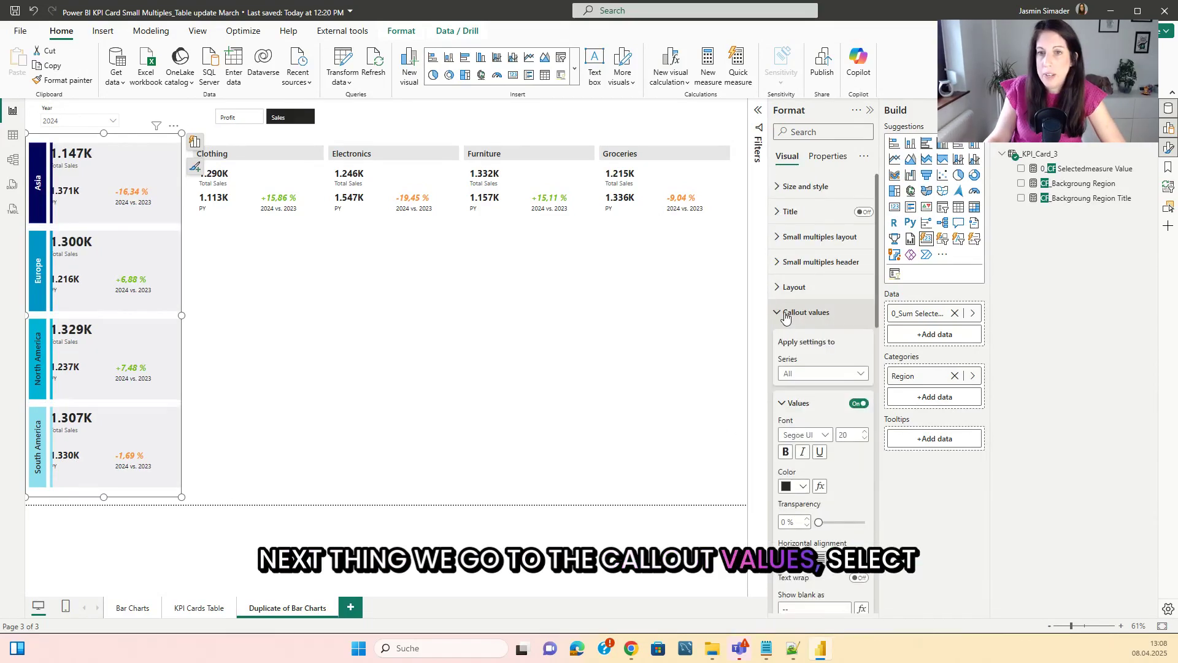
{"action": "scroll", "coordinate": [798, 316], "scroll_direction": "down", "scroll_amount": 1}
{"action": "left_click", "coordinate": [815, 314]}
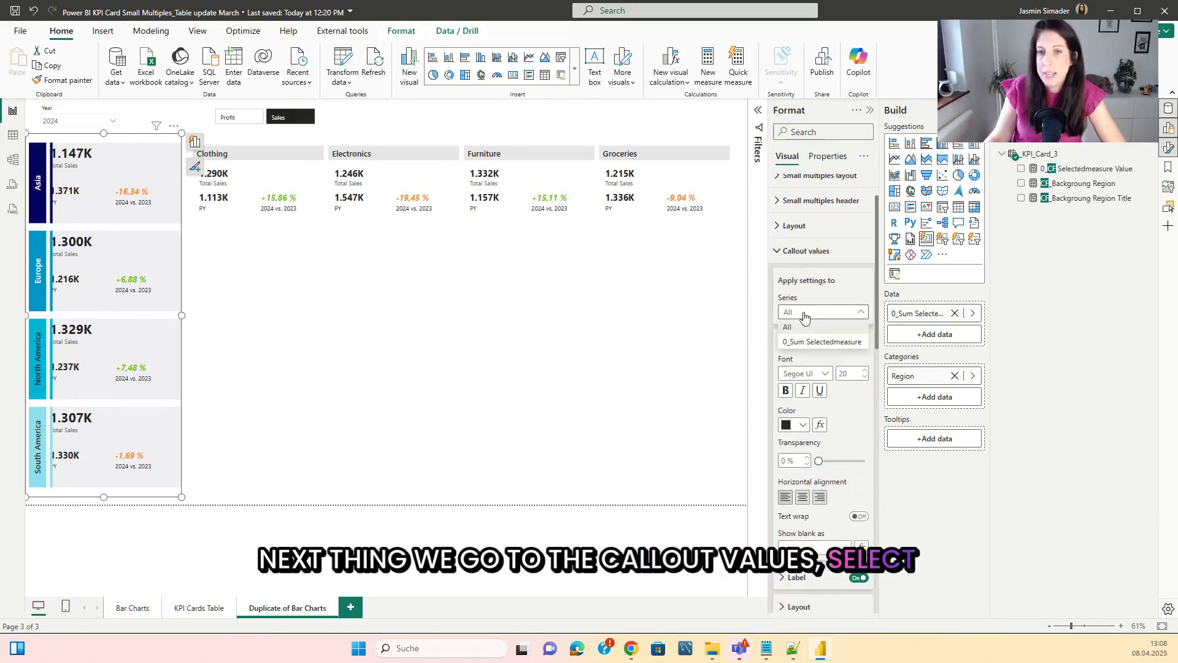
{"action": "left_click", "coordinate": [808, 326]}
Step: Set the region cards' padding size to Custom with 20 px on the left side
{"action": "scroll", "coordinate": [817, 317], "scroll_direction": "down", "scroll_amount": 4}
{"action": "scroll", "coordinate": [817, 316], "scroll_direction": "down", "scroll_amount": 3}
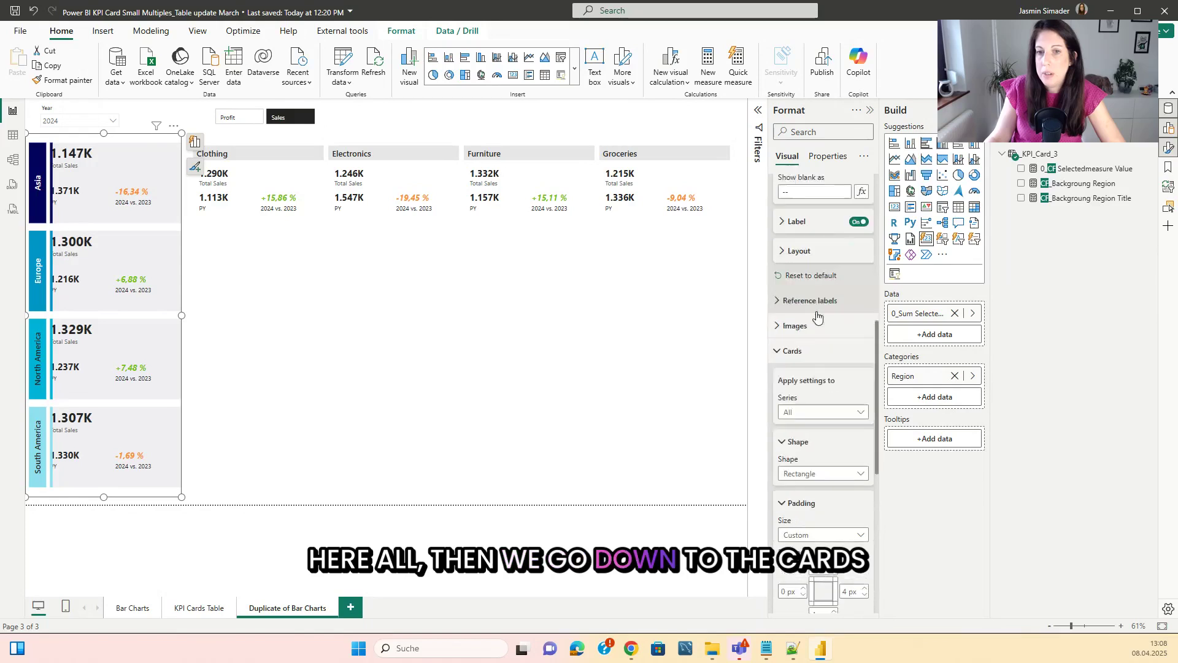
{"action": "scroll", "coordinate": [817, 315], "scroll_direction": "down", "scroll_amount": 3}
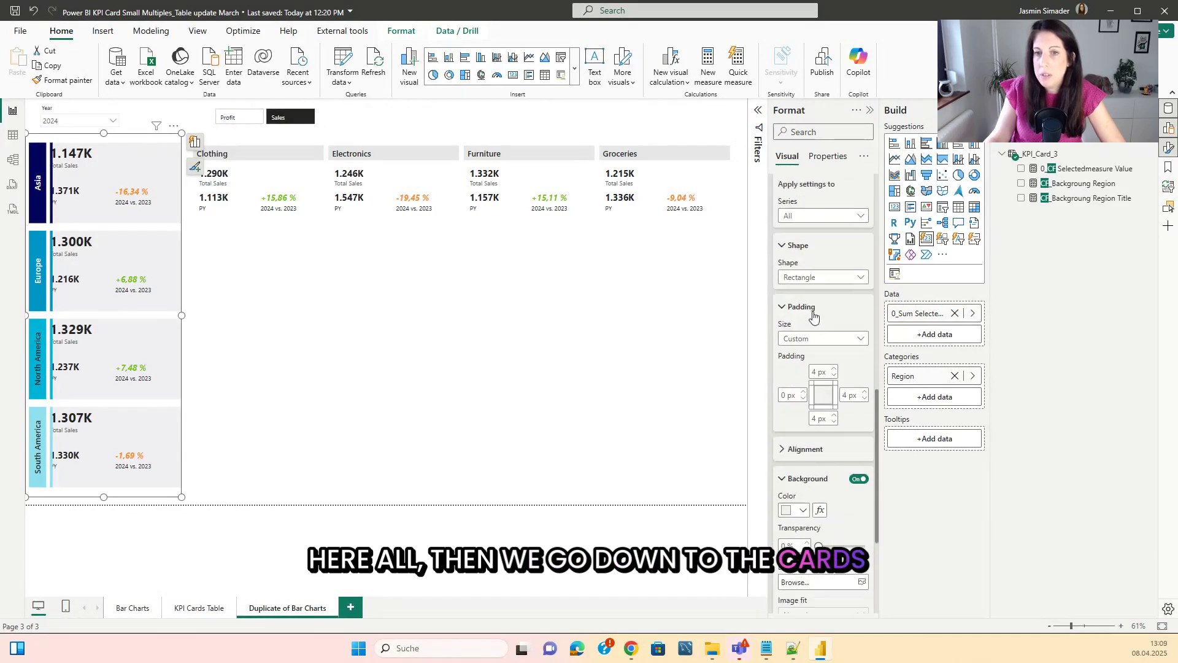
{"action": "left_click", "coordinate": [811, 339]}
{"action": "left_click", "coordinate": [795, 383]}
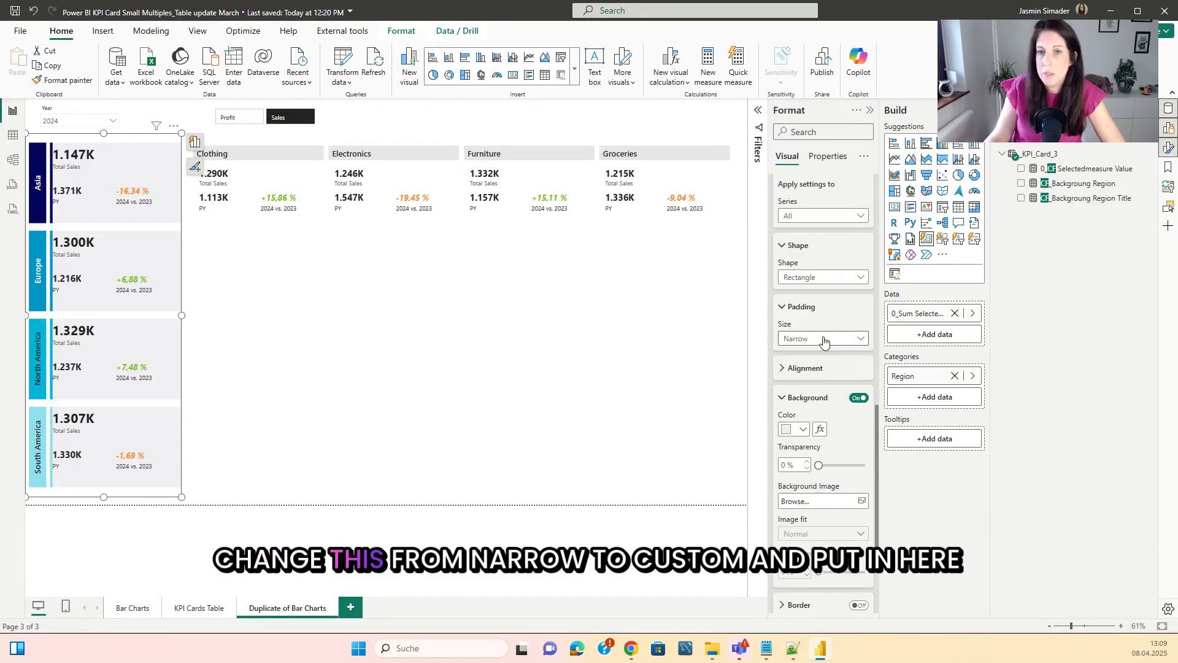
{"action": "left_click", "coordinate": [823, 340]}
{"action": "left_click", "coordinate": [821, 397]}
{"action": "scroll", "coordinate": [798, 334], "scroll_direction": "down", "scroll_amount": 2}
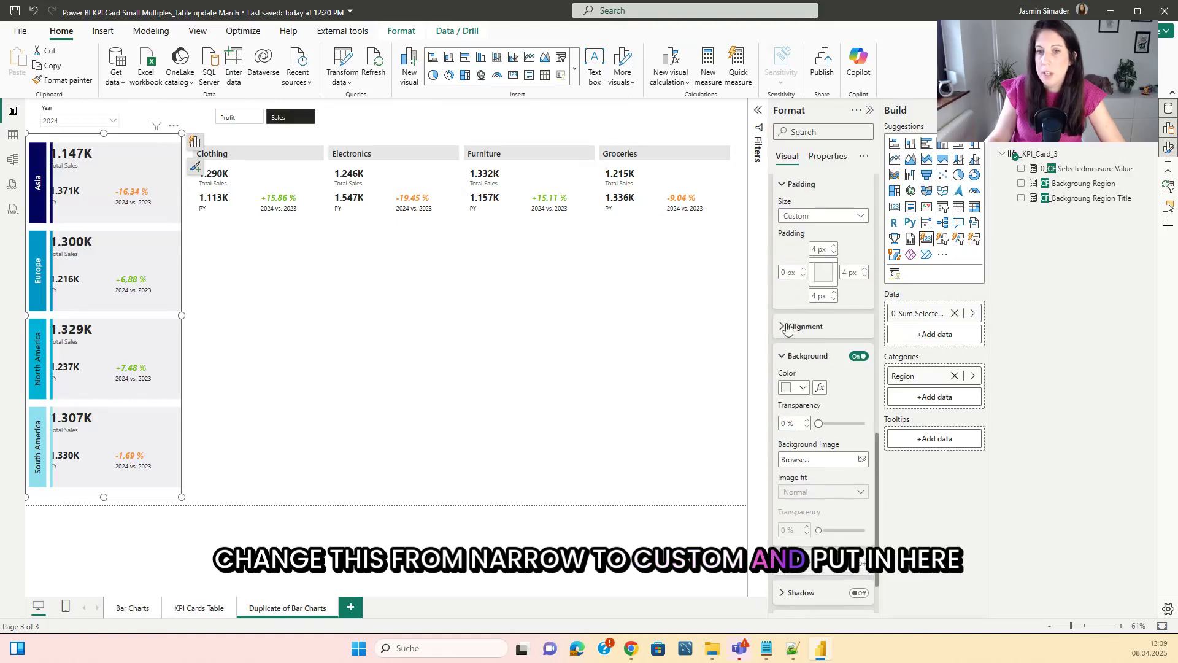
{"action": "scroll", "coordinate": [822, 251], "scroll_direction": "up", "scroll_amount": 1}
{"action": "type", "text": "20"}
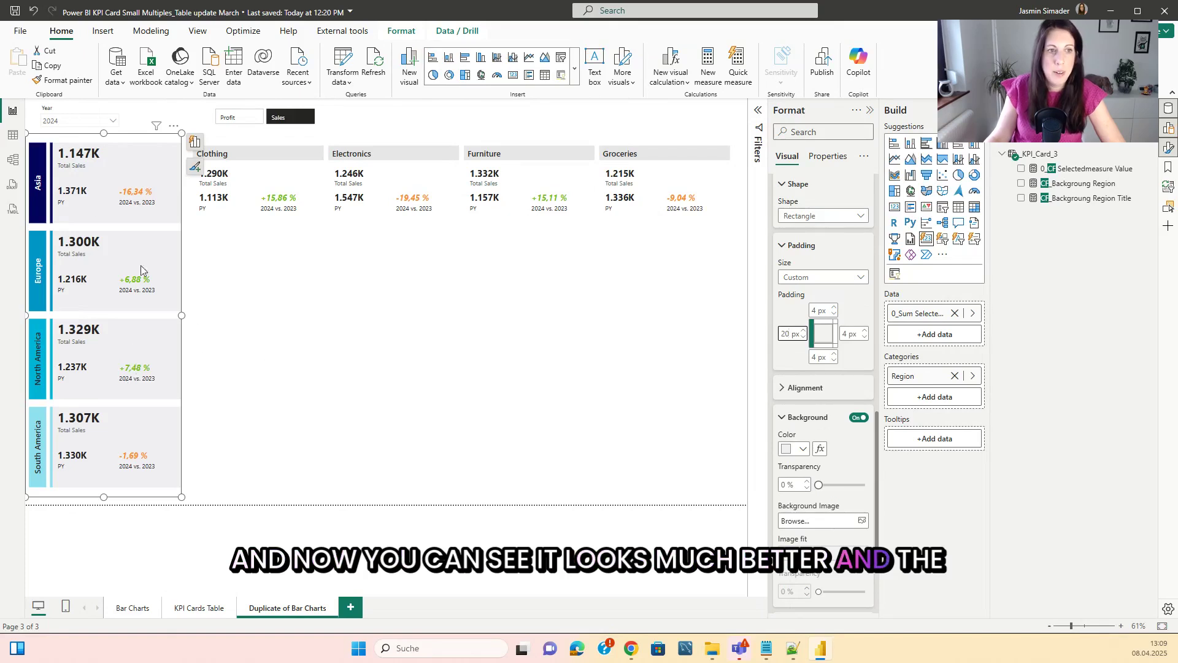
{"action": "left_click", "coordinate": [265, 288]}
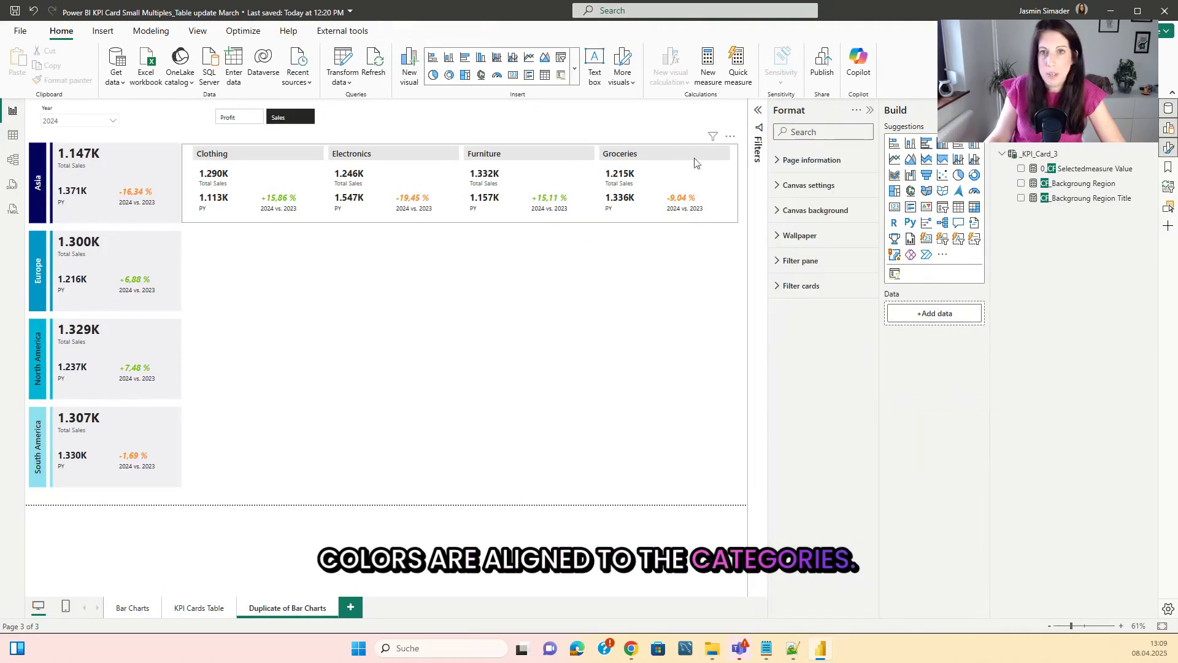
Step: Add Region as a visual-level filter on the product category card and restrict it to Asia
{"action": "left_click", "coordinate": [871, 111]}
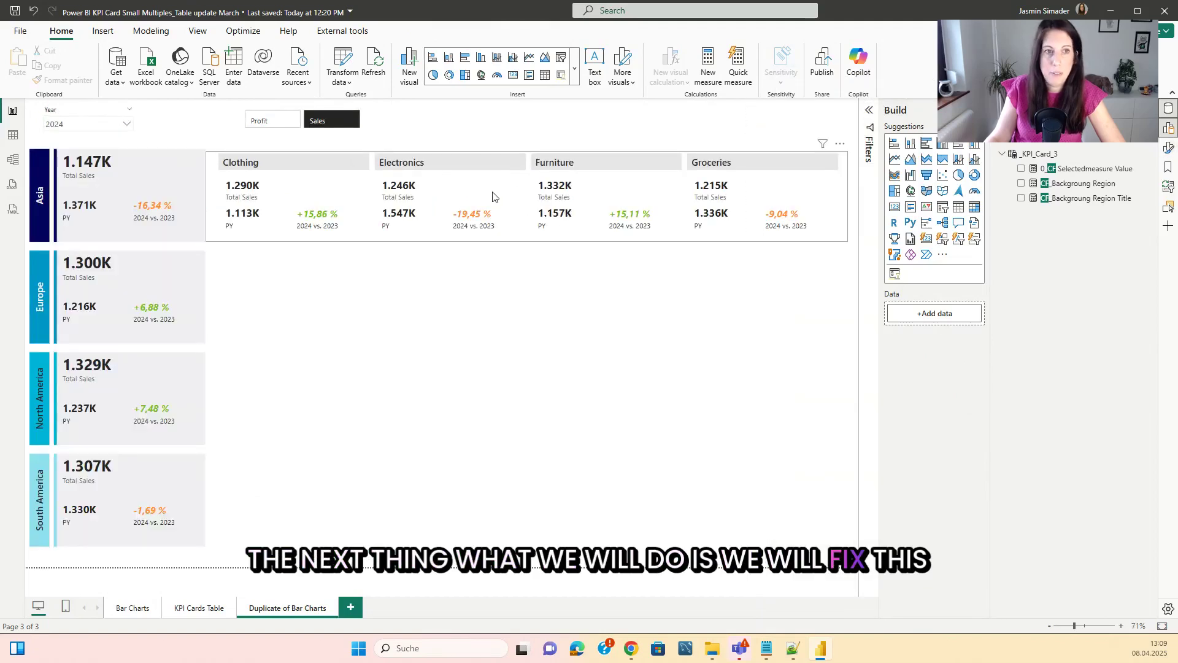
{"action": "left_click", "coordinate": [494, 186]}
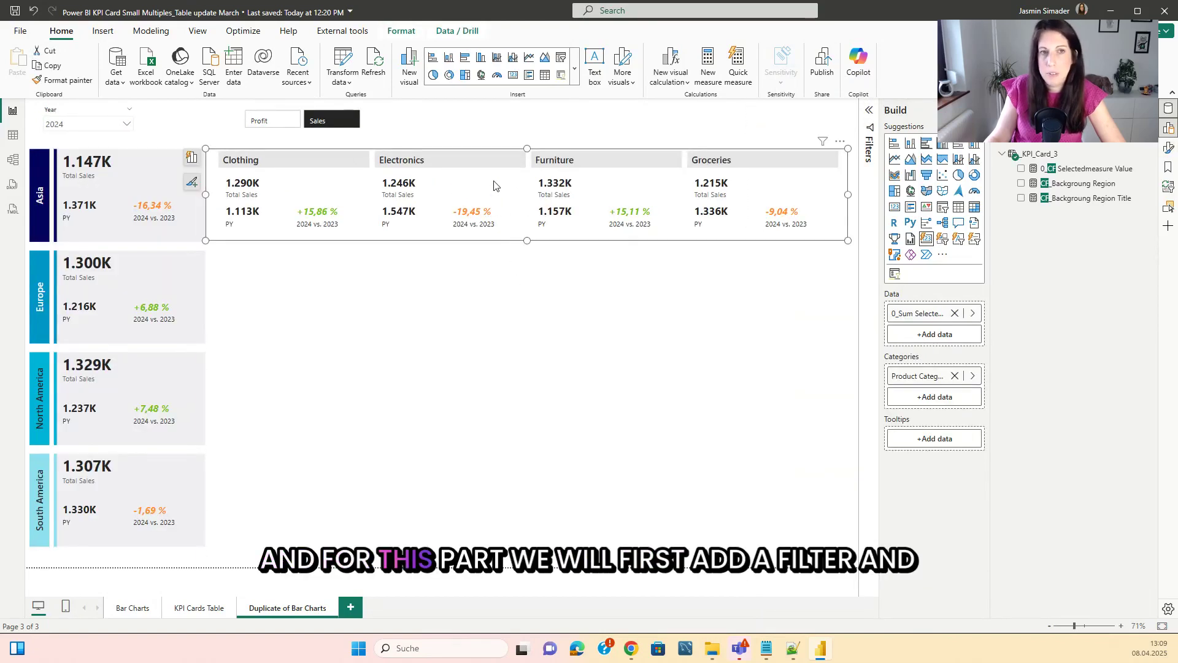
{"action": "left_click", "coordinate": [869, 112]}
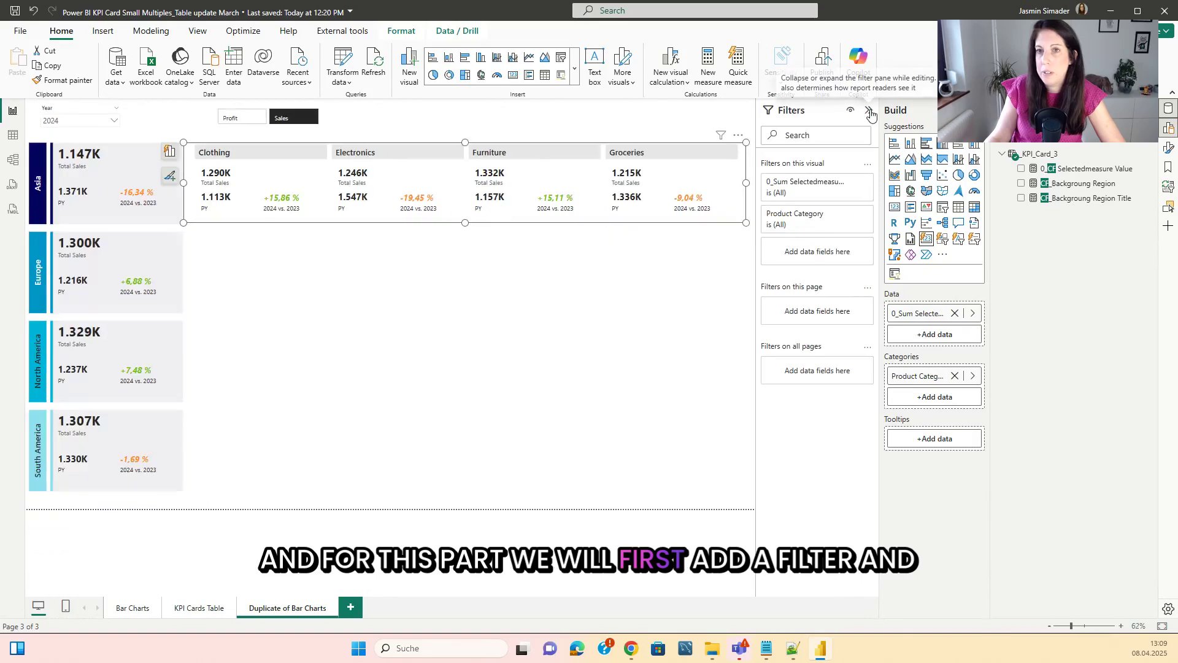
{"action": "type", "text": "region"}
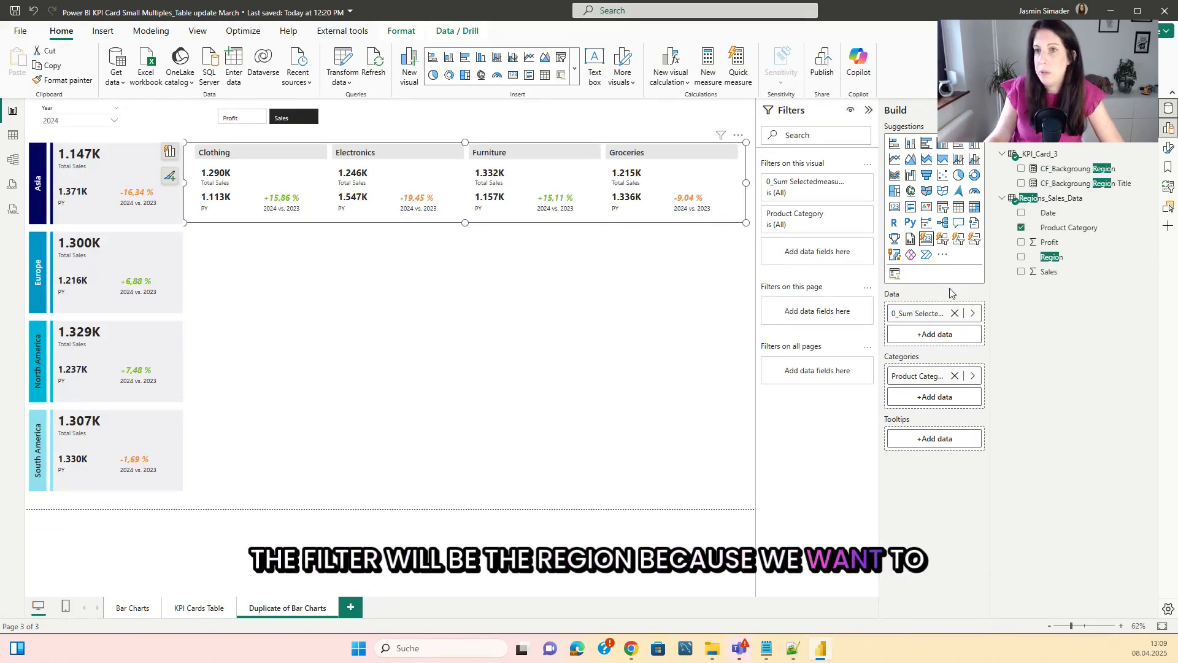
{"action": "left_click_drag", "start_coordinate": [1050, 261], "coordinate": [811, 256]}
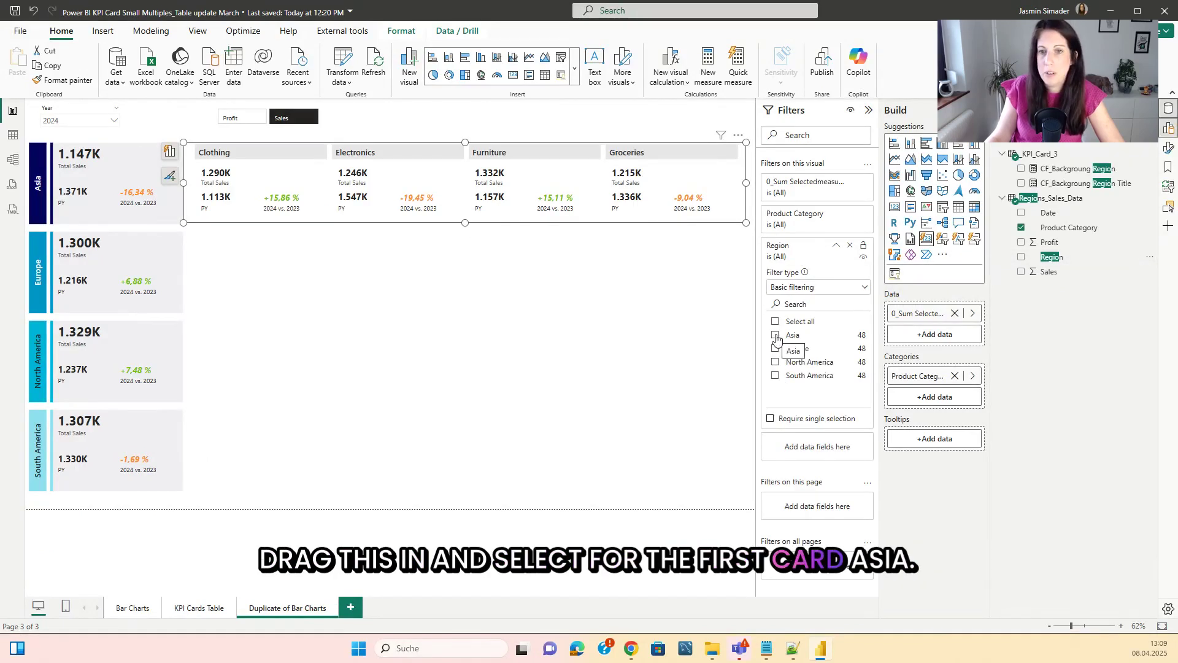
{"action": "left_click", "coordinate": [776, 336]}
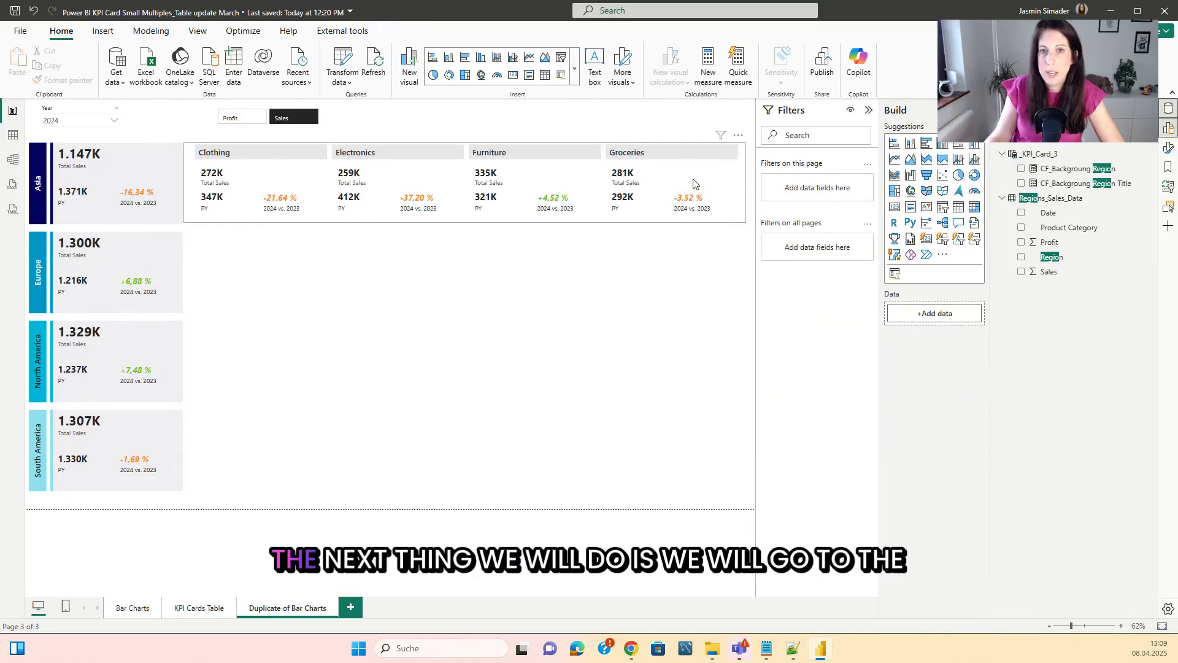
Step: Format the product category card's small multiples header title color by field value, based on CF_Backgroung Region Title
{"action": "left_click", "coordinate": [1170, 148]}
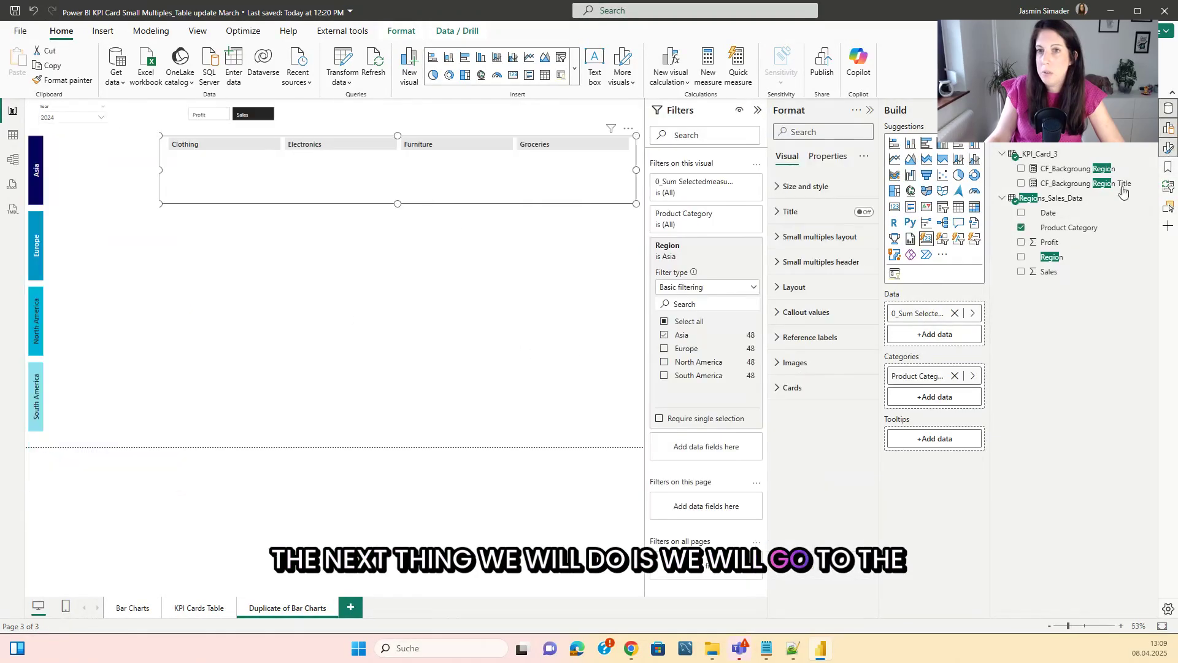
{"action": "left_click", "coordinate": [822, 262]}
{"action": "scroll", "coordinate": [818, 325], "scroll_direction": "down", "scroll_amount": 2}
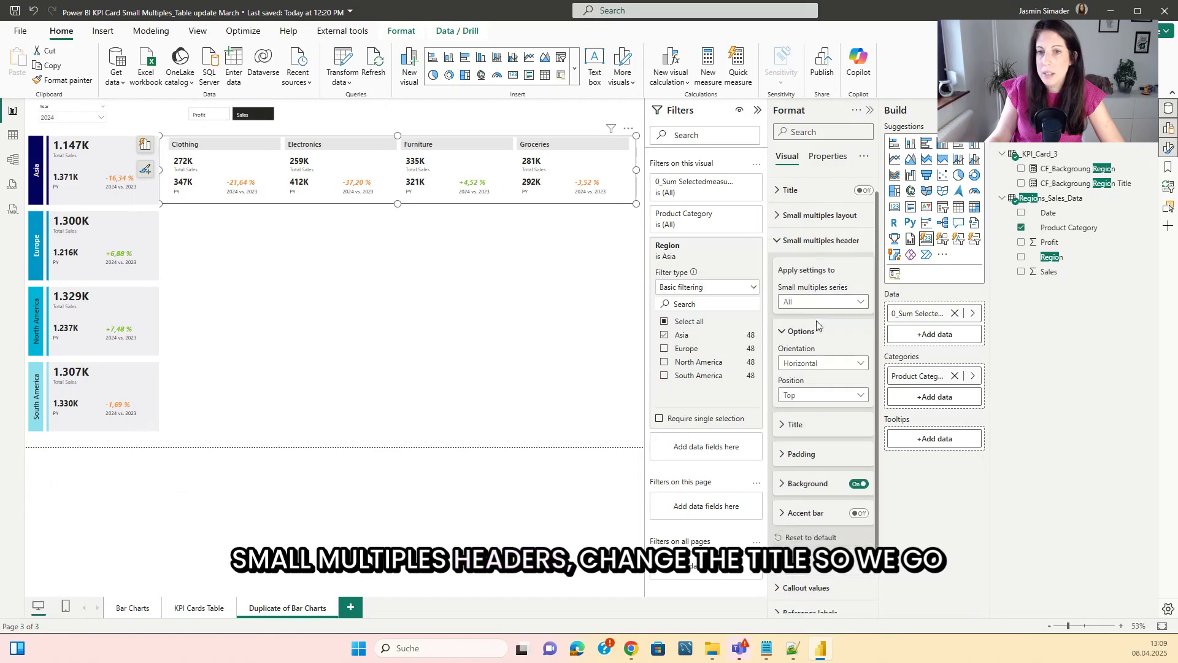
{"action": "left_click", "coordinate": [796, 363]}
{"action": "scroll", "coordinate": [805, 368], "scroll_direction": "down", "scroll_amount": 1}
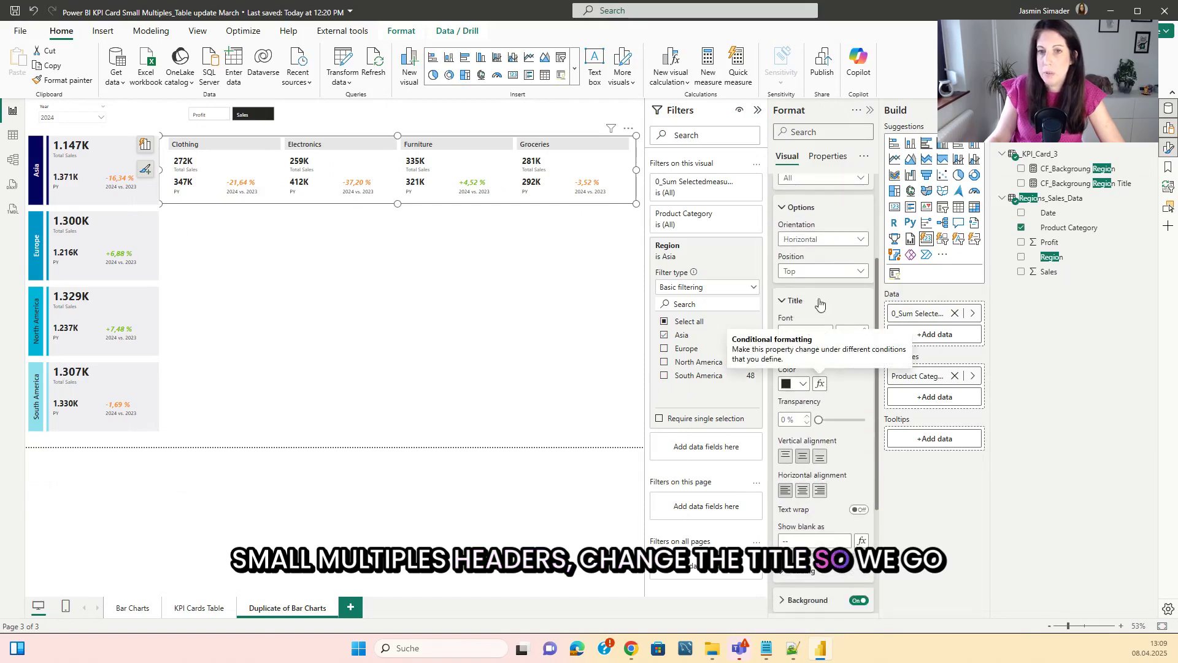
{"action": "left_click", "coordinate": [821, 384]}
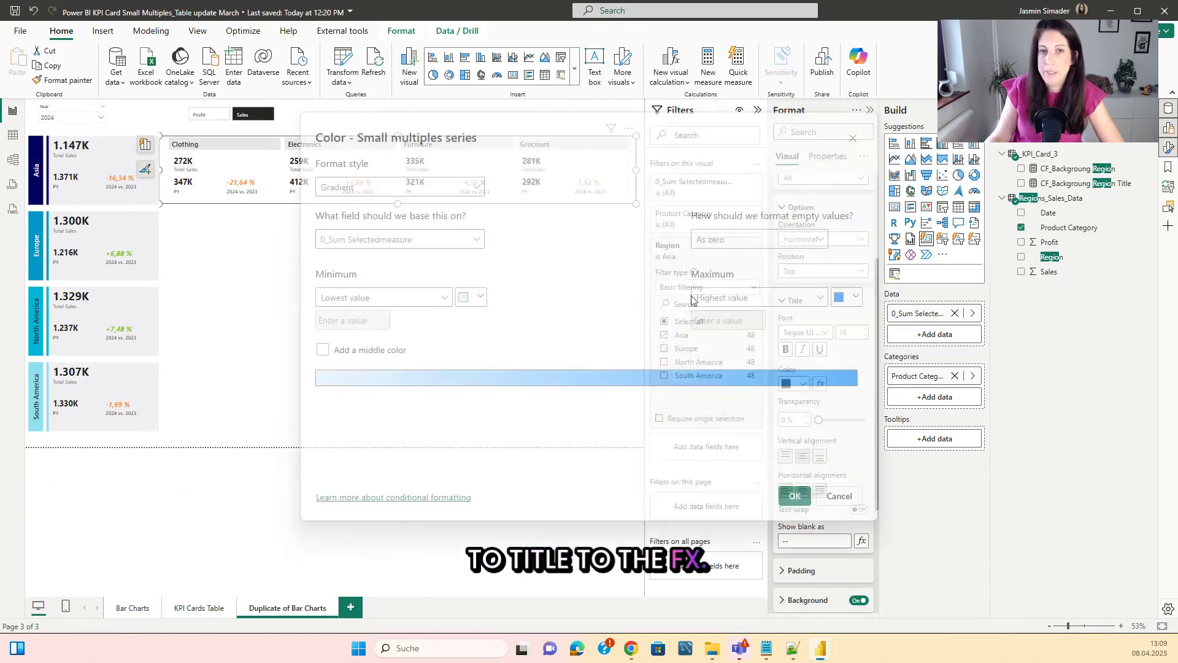
{"action": "left_click", "coordinate": [390, 187]}
{"action": "left_click", "coordinate": [380, 245]}
{"action": "left_click", "coordinate": [381, 241]}
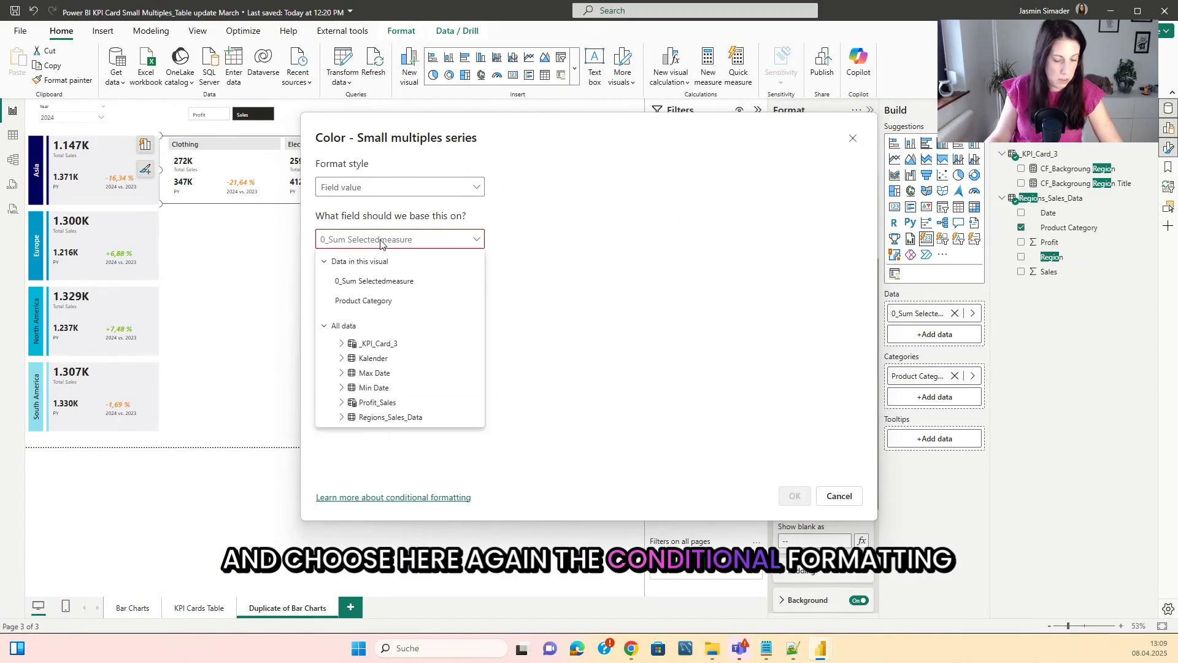
{"action": "type", "text": "cf"}
{"action": "left_click", "coordinate": [428, 388]}
{"action": "left_click", "coordinate": [795, 496]}
Step: Format the product category card's small multiples header background color by field value, based on CF_Backgroung Region
{"action": "scroll", "coordinate": [823, 430], "scroll_direction": "down", "scroll_amount": 2}
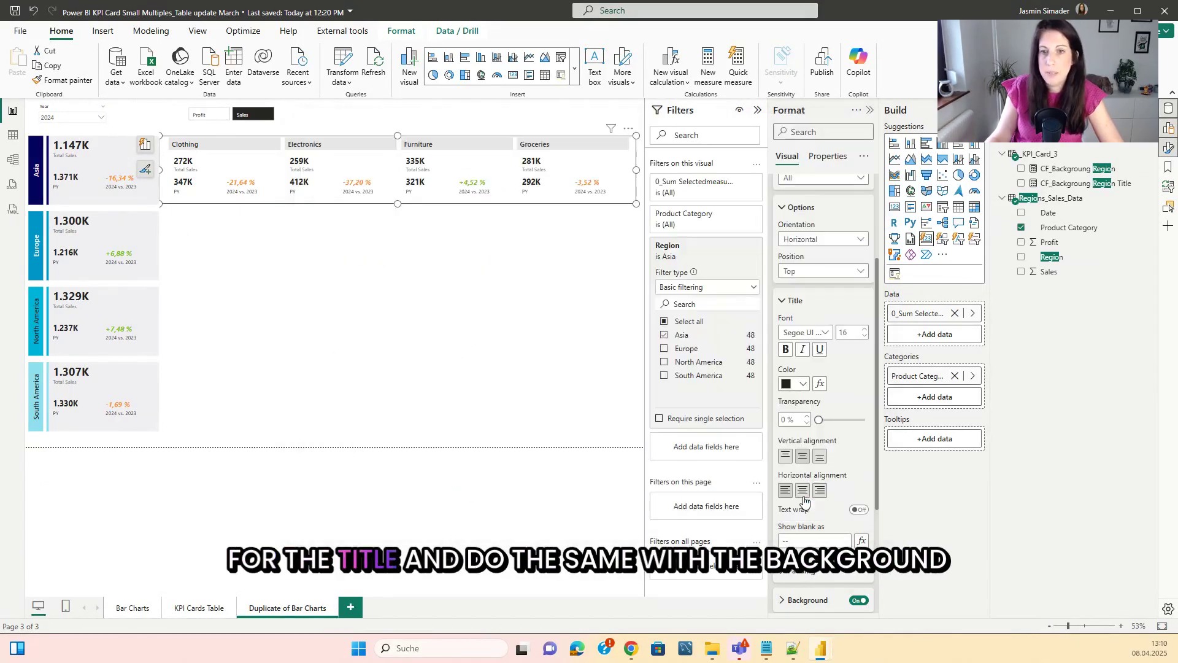
{"action": "left_click", "coordinate": [810, 478]}
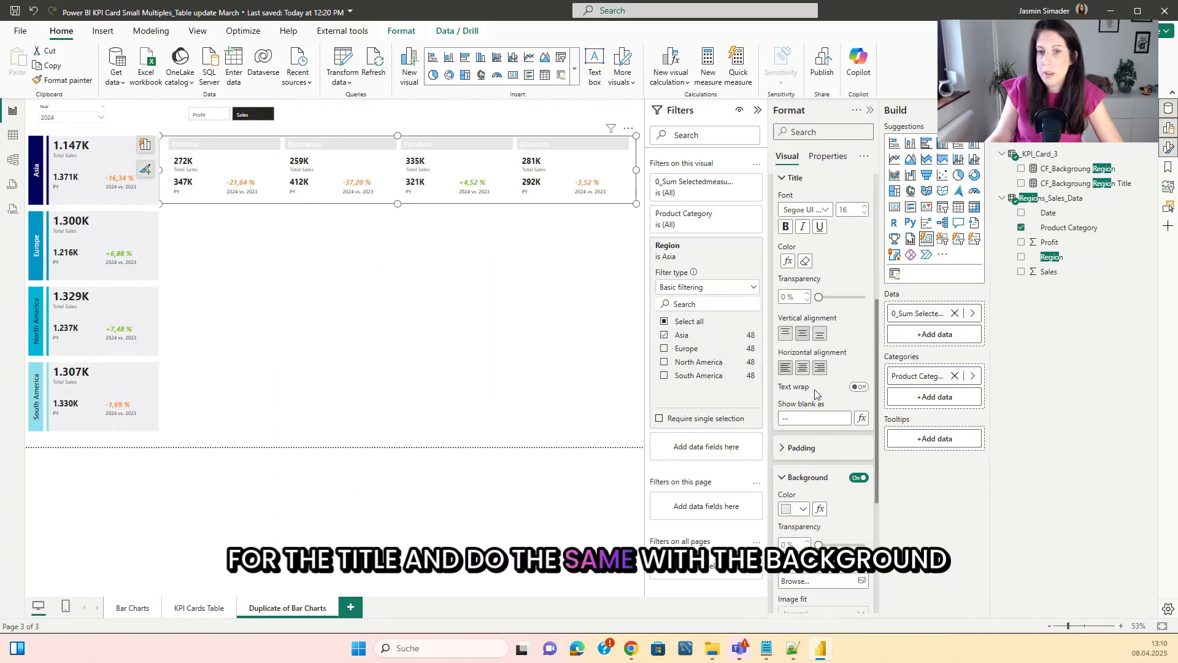
{"action": "scroll", "coordinate": [817, 430], "scroll_direction": "down", "scroll_amount": 2}
{"action": "left_click", "coordinate": [817, 387]}
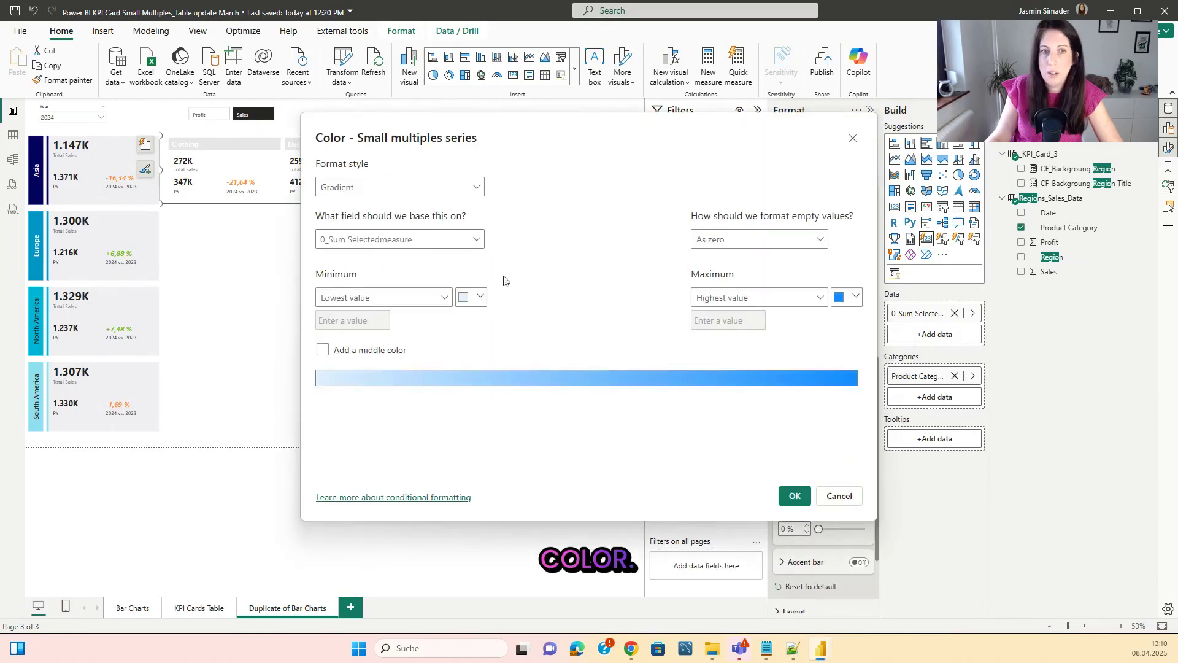
{"action": "left_click", "coordinate": [400, 187]}
{"action": "left_click", "coordinate": [364, 245]}
{"action": "left_click", "coordinate": [379, 241]}
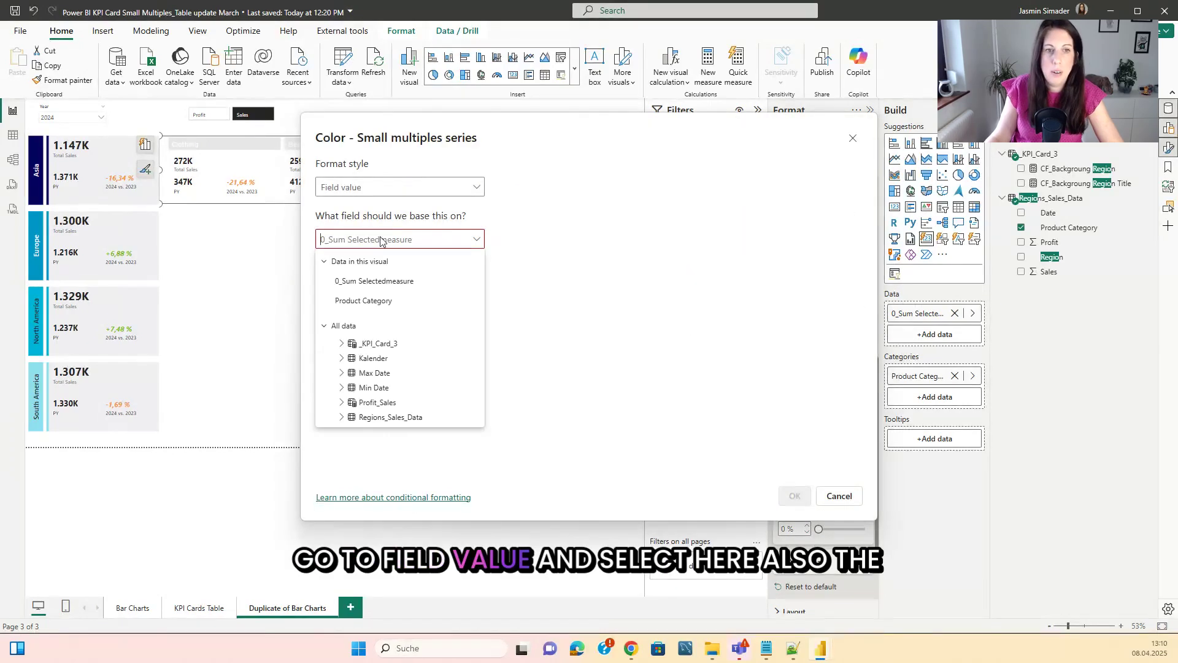
{"action": "type", "text": "cf"}
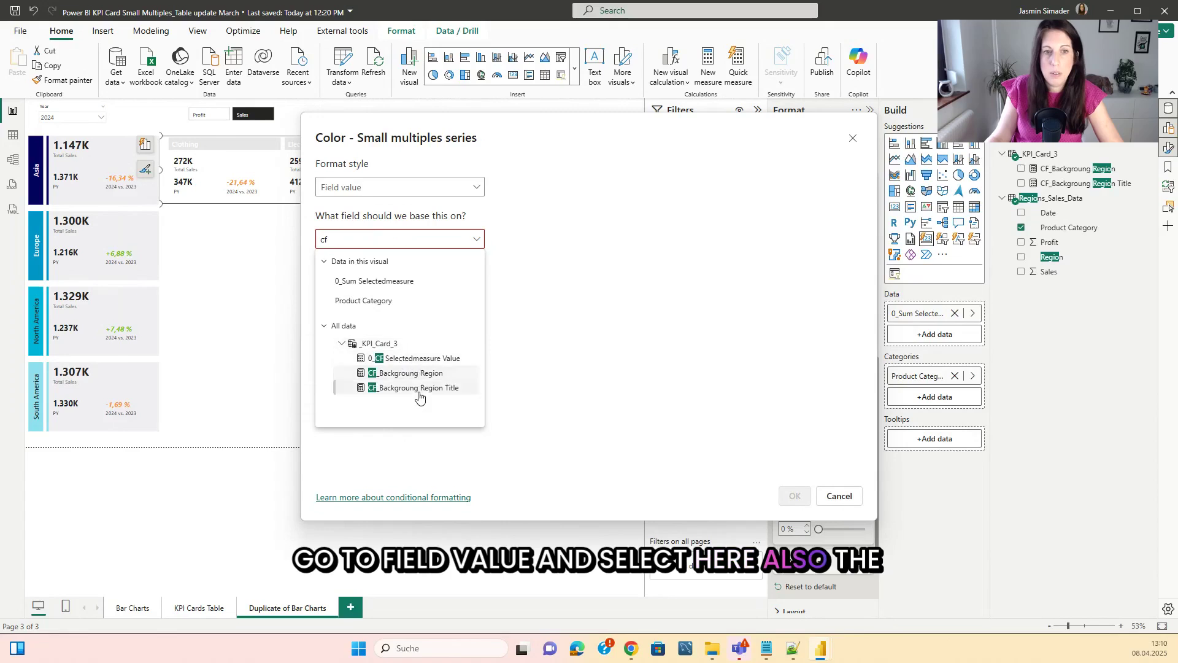
{"action": "left_click", "coordinate": [425, 374]}
{"action": "left_click", "coordinate": [795, 496]}
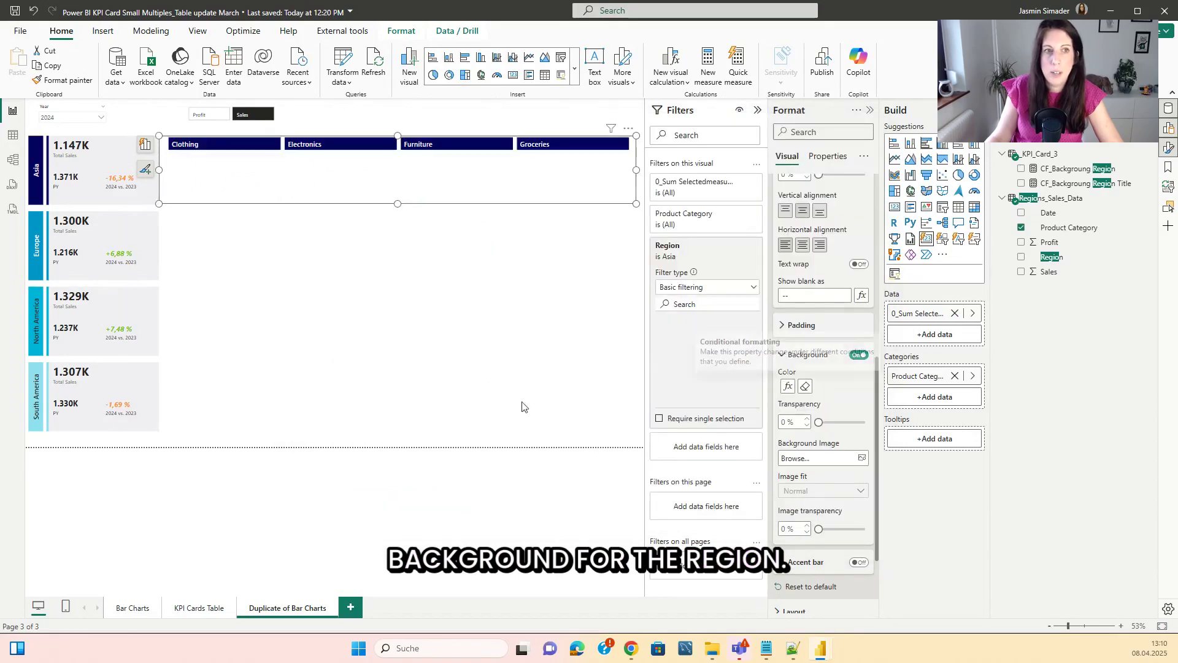
{"action": "left_click", "coordinate": [515, 371]}
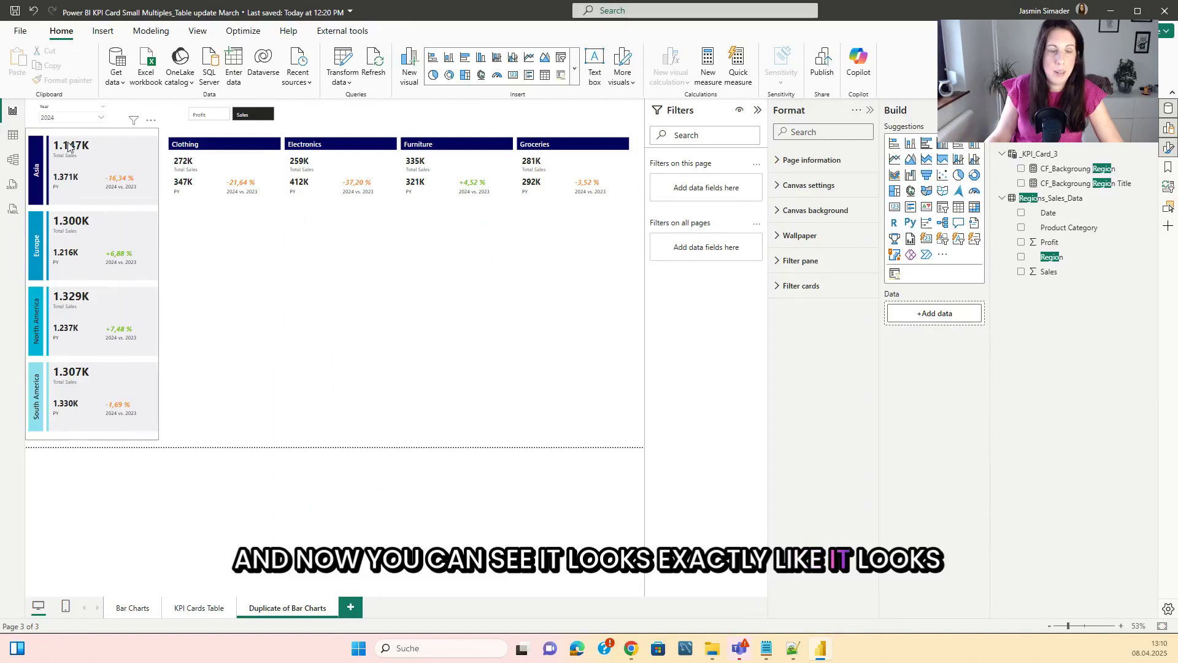
Step: Turn on the background of the product category cards and give it the recently used light gray
{"action": "left_click", "coordinate": [256, 163]}
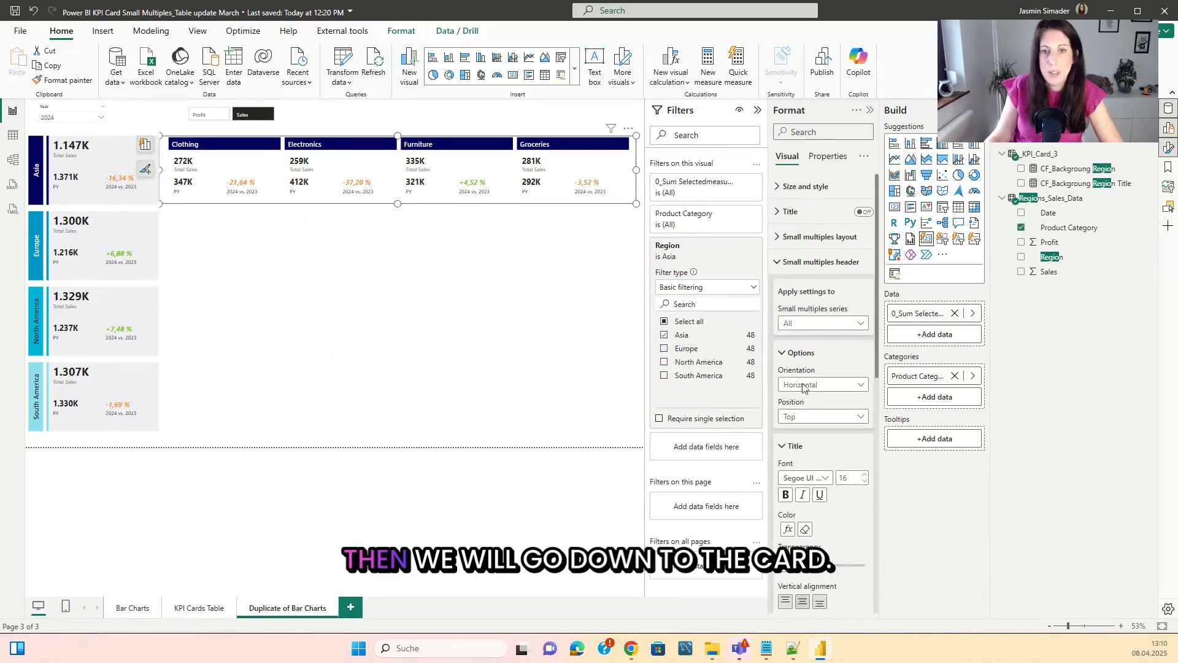
{"action": "scroll", "coordinate": [803, 386], "scroll_direction": "down", "scroll_amount": 10}
{"action": "left_click", "coordinate": [793, 600]}
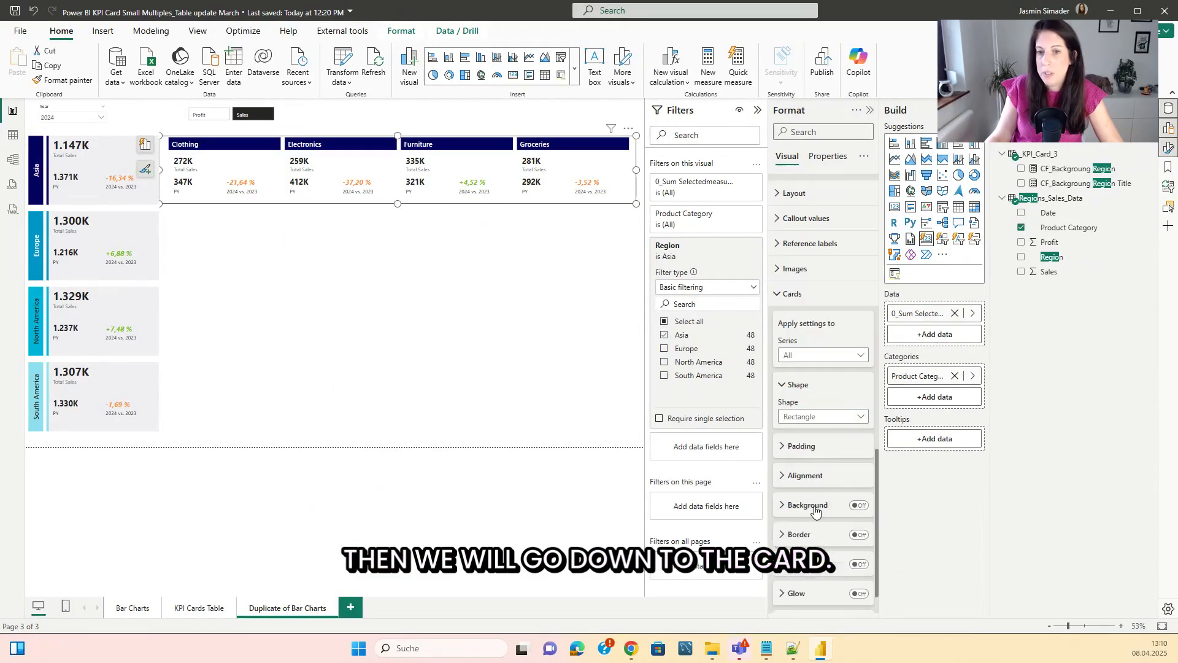
{"action": "scroll", "coordinate": [847, 429], "scroll_direction": "down", "scroll_amount": 3}
{"action": "left_click", "coordinate": [859, 383]}
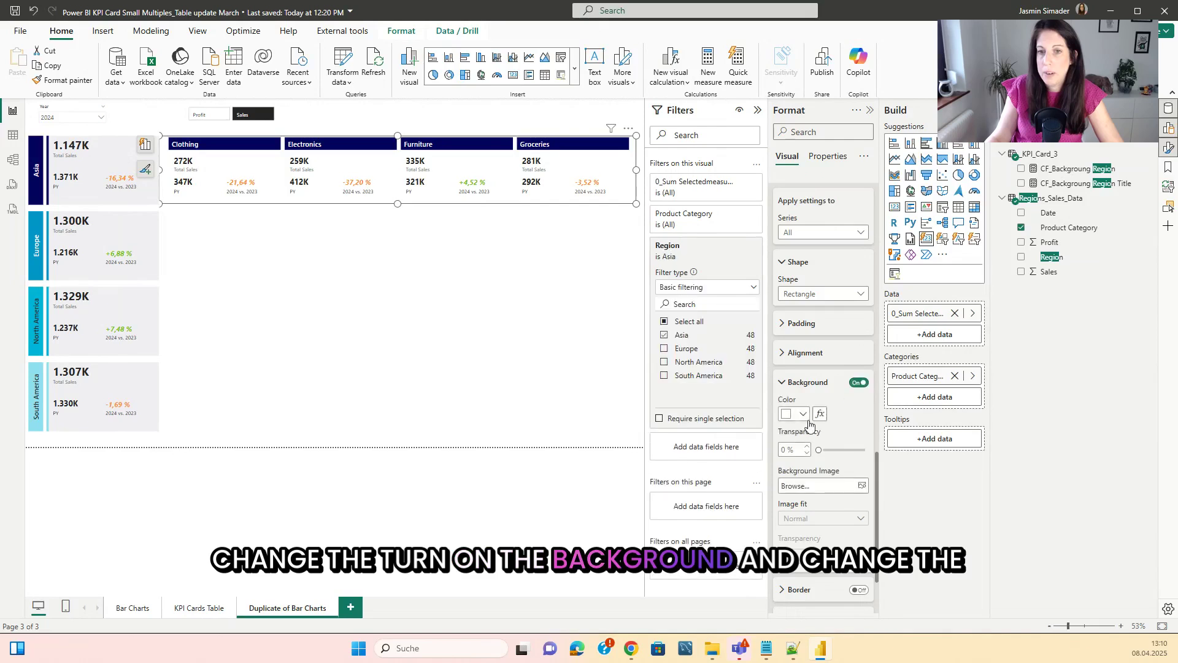
{"action": "left_click", "coordinate": [802, 414]}
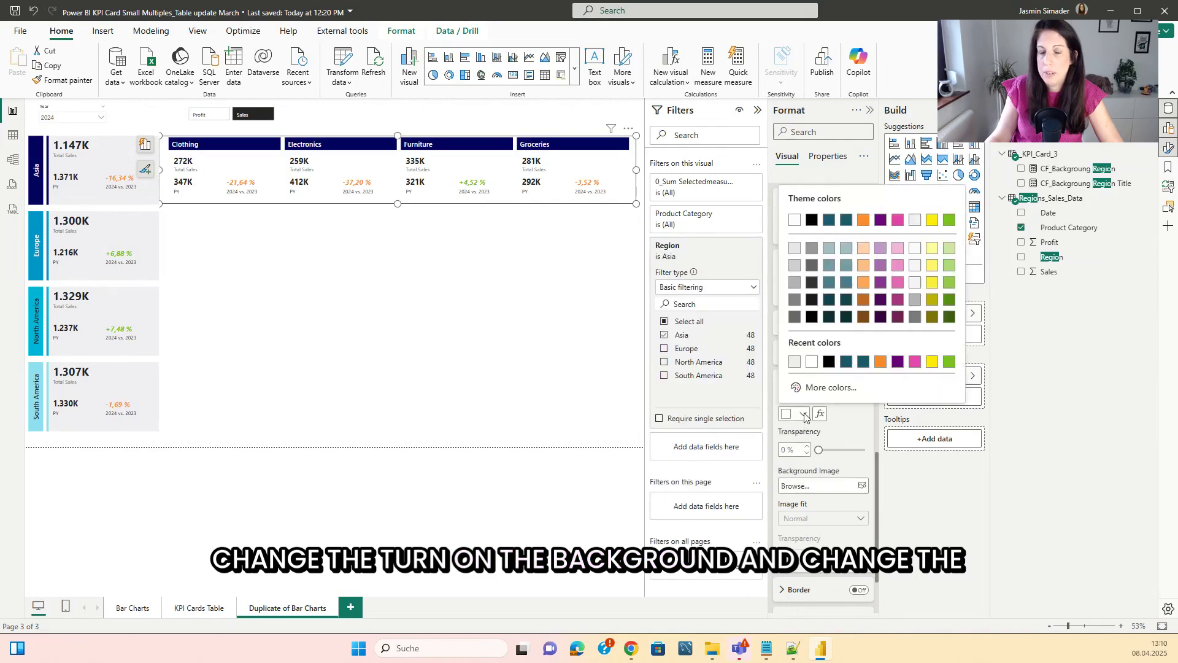
{"action": "left_click", "coordinate": [794, 362]}
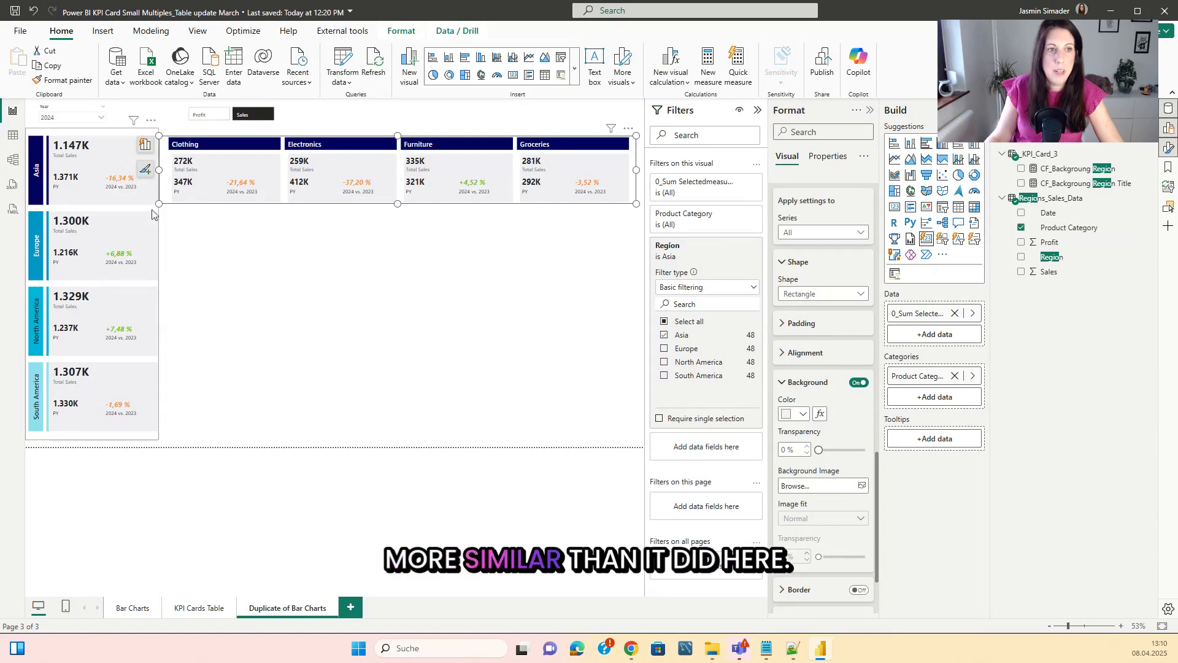
Step: Set the product category card's small multiples layout to the Cards style without gridlines, with 20 px between cards
{"action": "scroll", "coordinate": [823, 308], "scroll_direction": "up", "scroll_amount": 10}
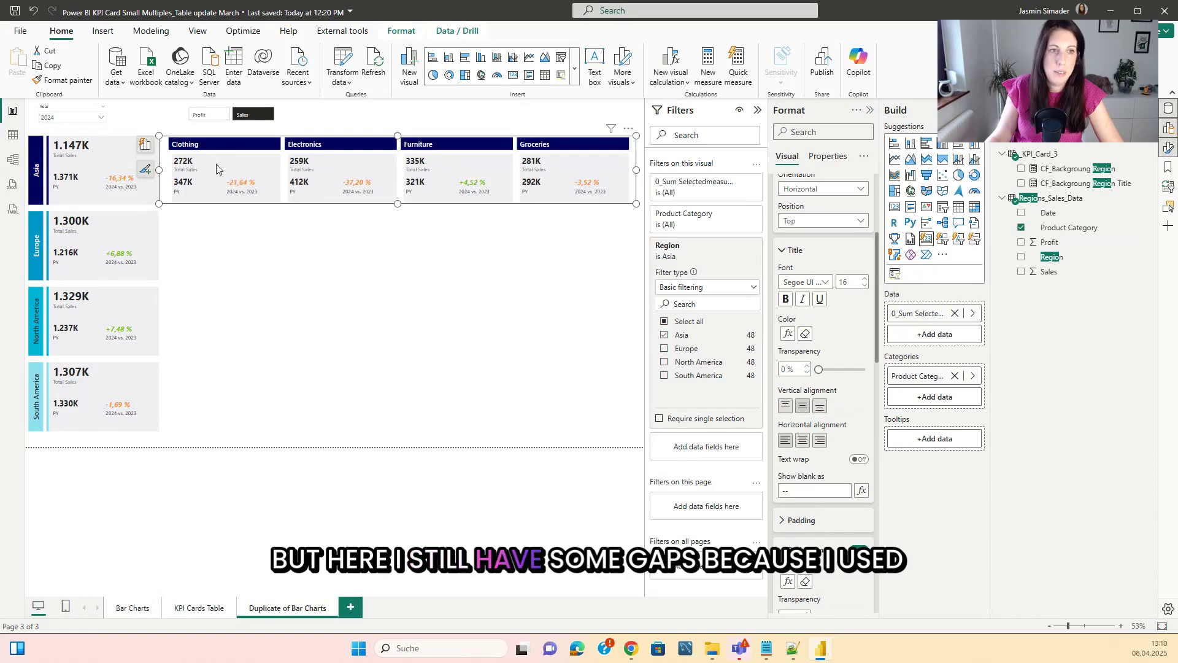
{"action": "scroll", "coordinate": [798, 264], "scroll_direction": "up", "scroll_amount": 3}
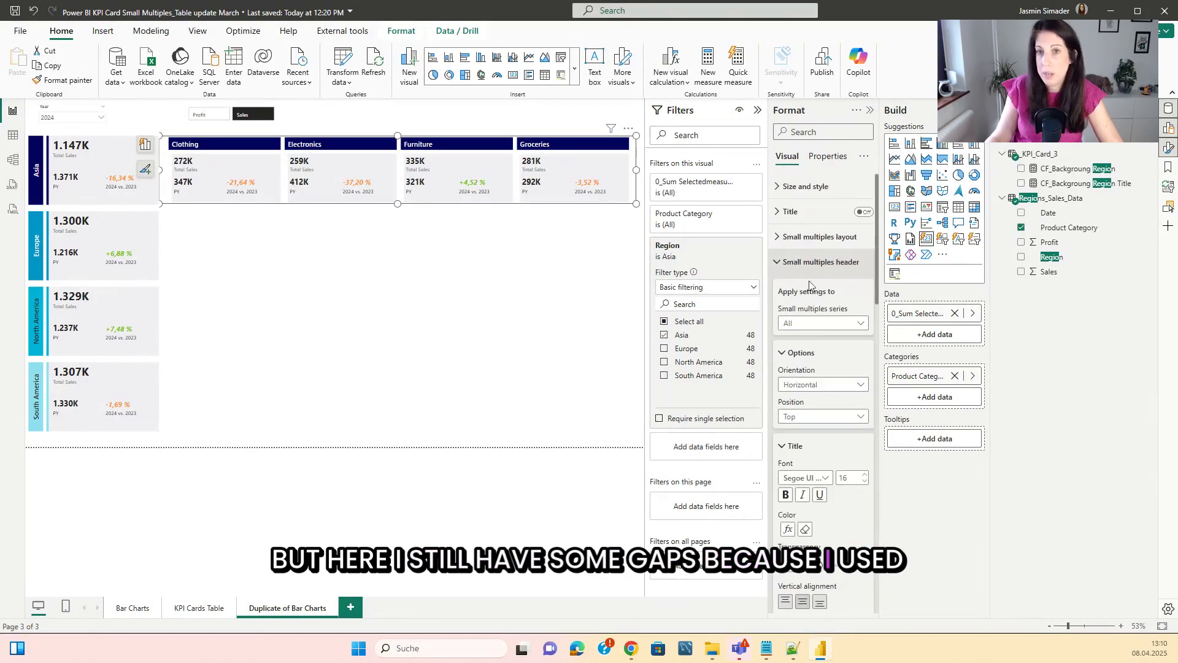
{"action": "left_click", "coordinate": [776, 262]}
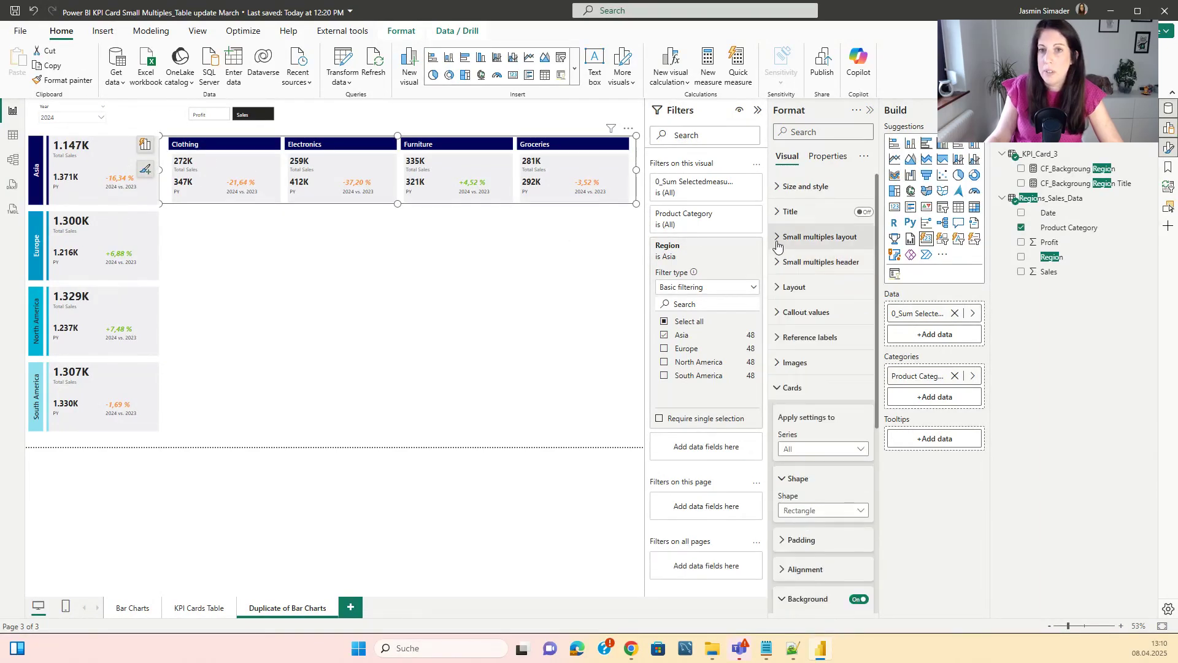
{"action": "left_click", "coordinate": [778, 240]}
{"action": "scroll", "coordinate": [778, 245], "scroll_direction": "down", "scroll_amount": 2}
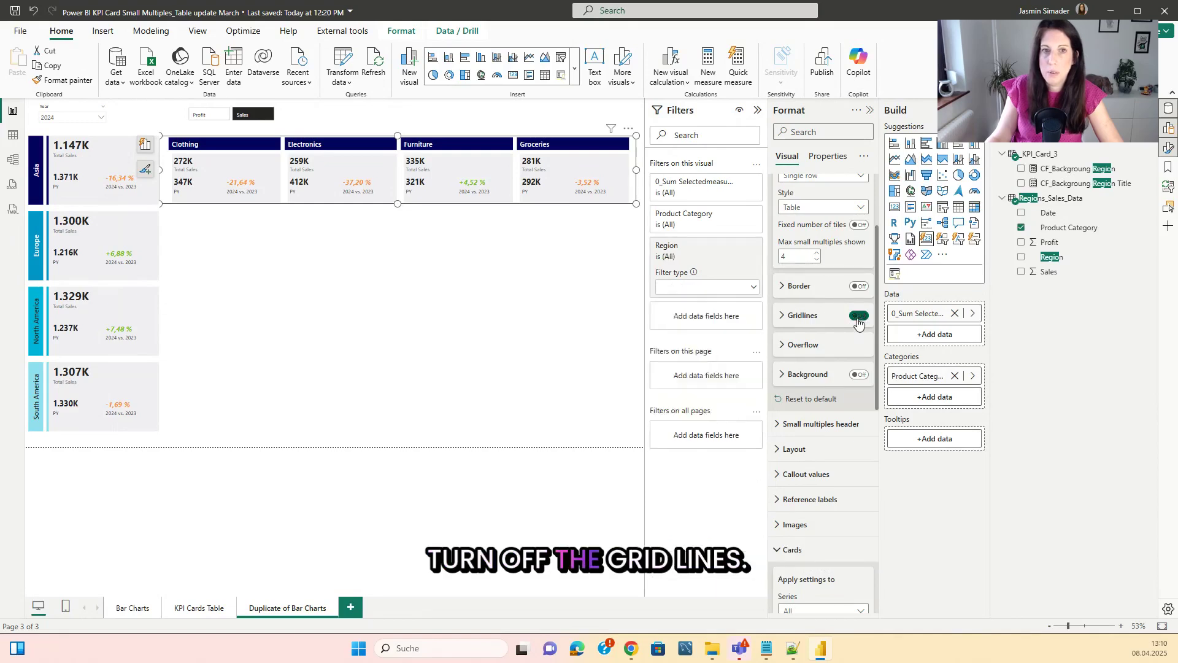
{"action": "left_click", "coordinate": [858, 317]}
{"action": "scroll", "coordinate": [823, 288], "scroll_direction": "up", "scroll_amount": 1}
{"action": "left_click", "coordinate": [811, 270]}
{"action": "left_click", "coordinate": [793, 283]}
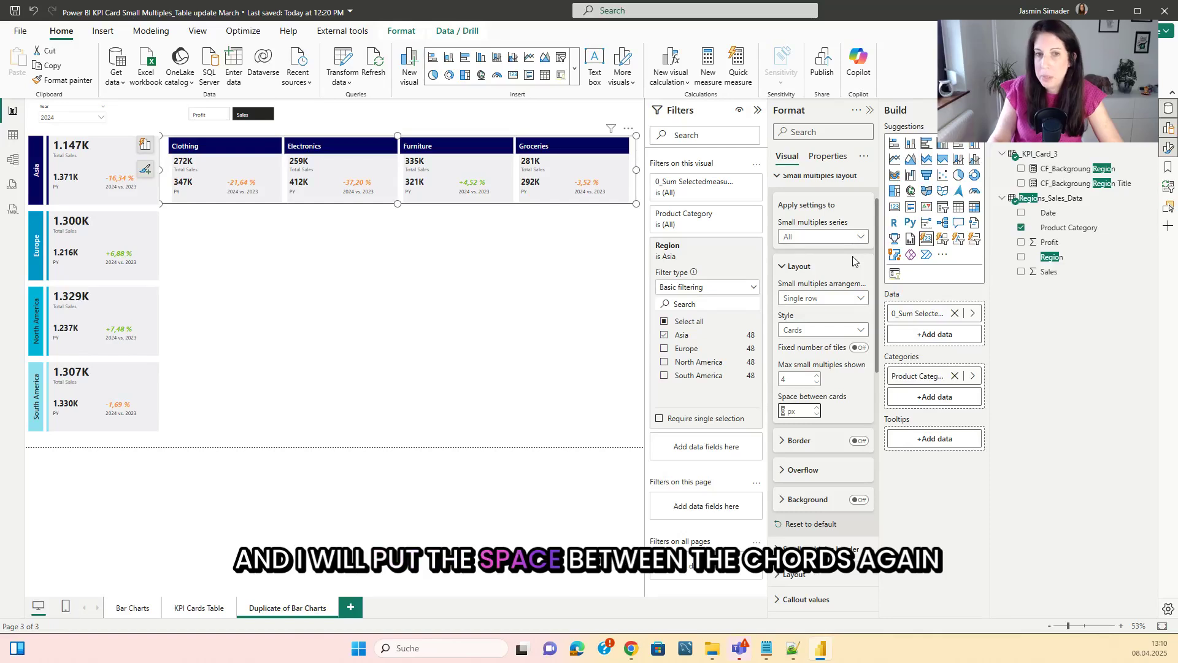
{"action": "type", "text": "20"}
{"action": "key", "text": "Return"}
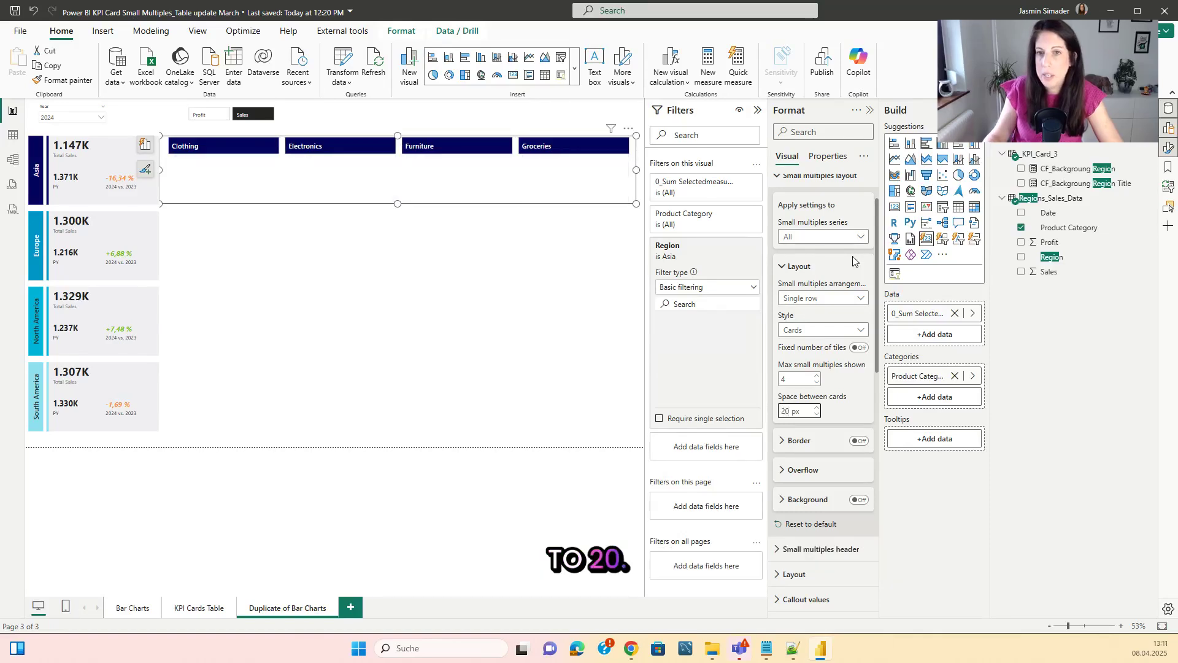
Step: Set the left padding in the product category card's layout settings to 0 px
{"action": "left_click", "coordinate": [779, 175]}
{"action": "left_click", "coordinate": [781, 262]}
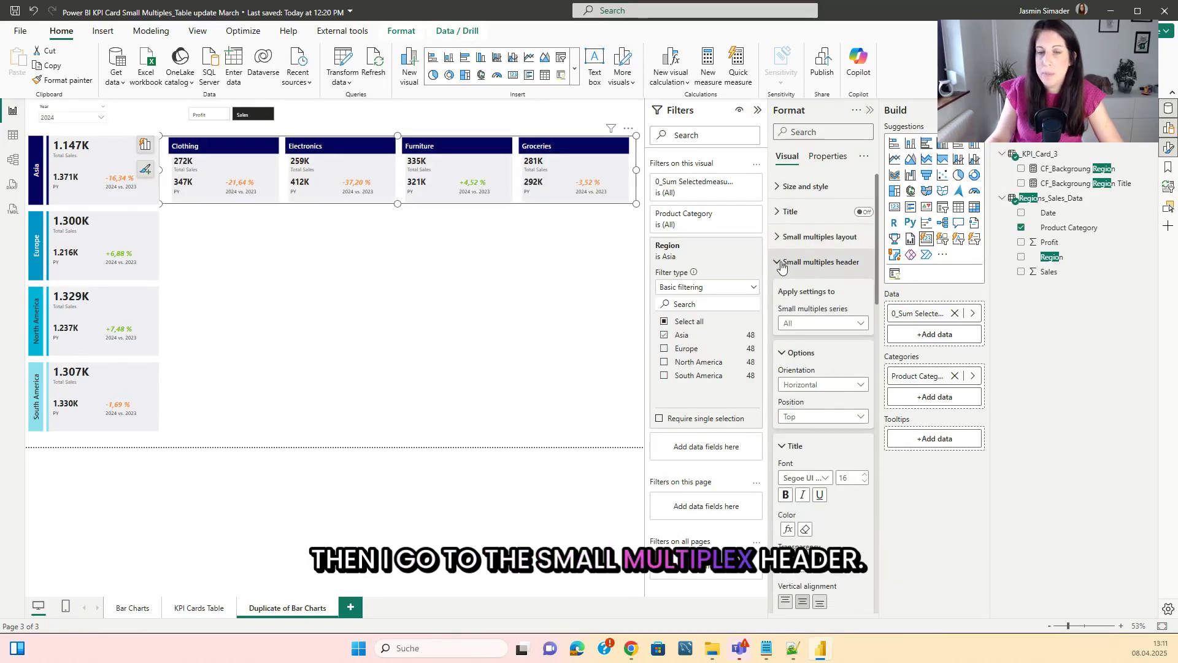
{"action": "left_click", "coordinate": [778, 236]}
{"action": "scroll", "coordinate": [822, 368], "scroll_direction": "down", "scroll_amount": 5}
{"action": "double_click", "coordinate": [787, 440]}
{"action": "type", "text": "0"}
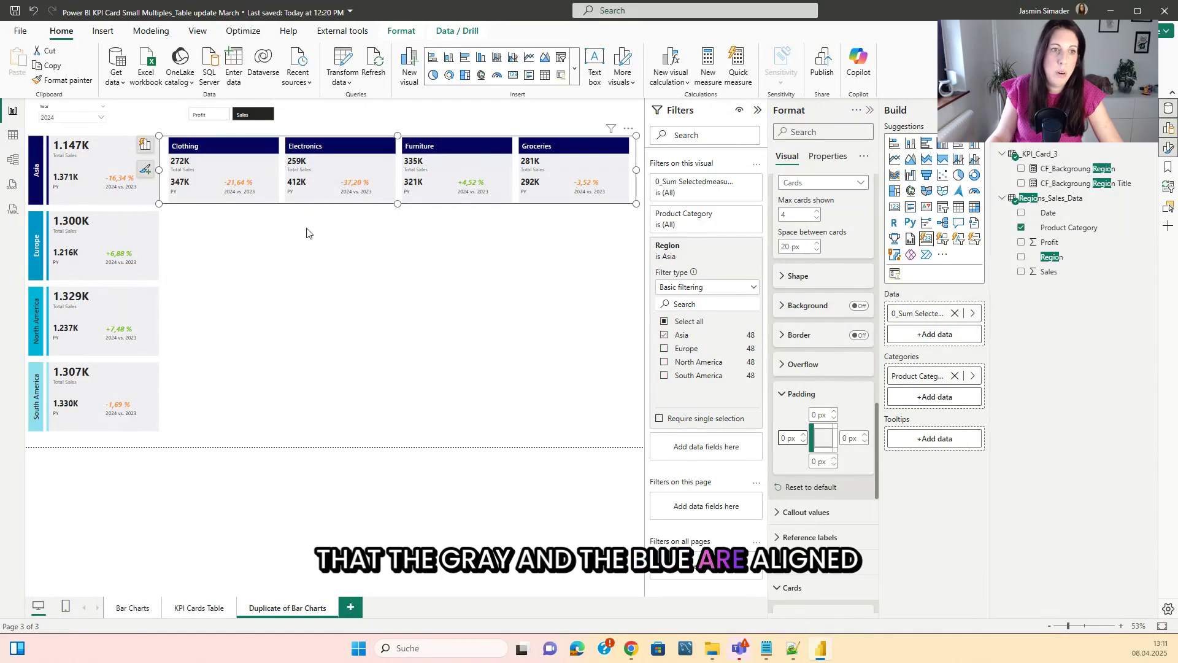
{"action": "left_click", "coordinate": [161, 172]}
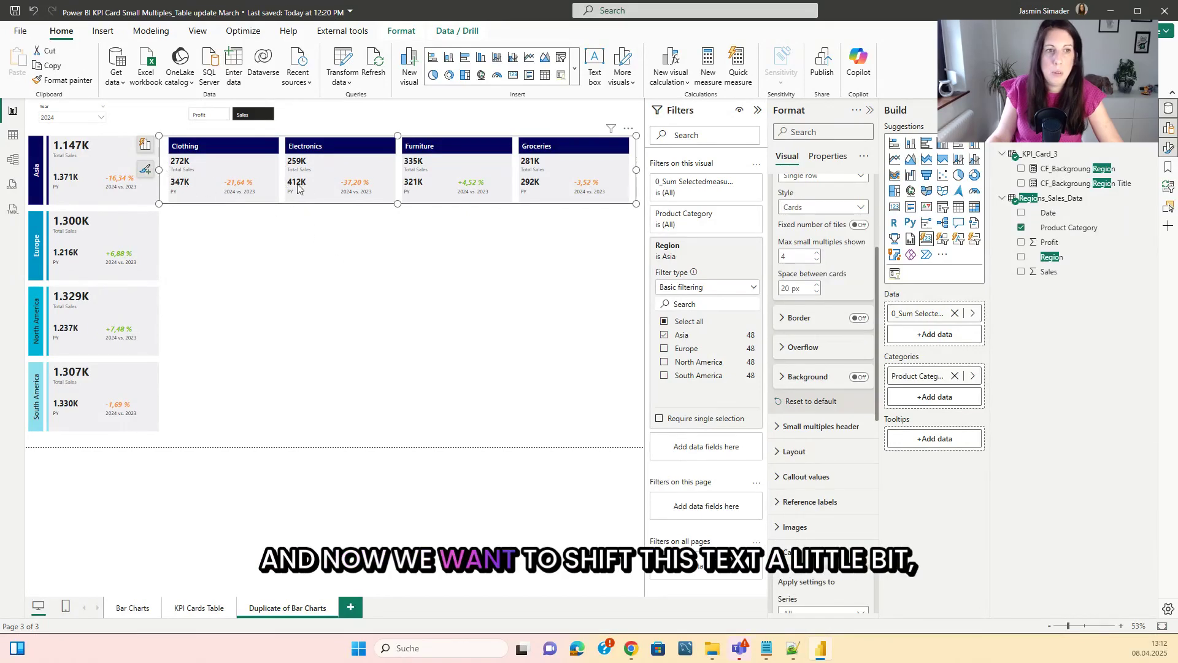
Step: Set the product category card's callout values settings to apply to the series All
{"action": "scroll", "coordinate": [822, 368], "scroll_direction": "down", "scroll_amount": 3}
{"action": "left_click", "coordinate": [780, 316]}
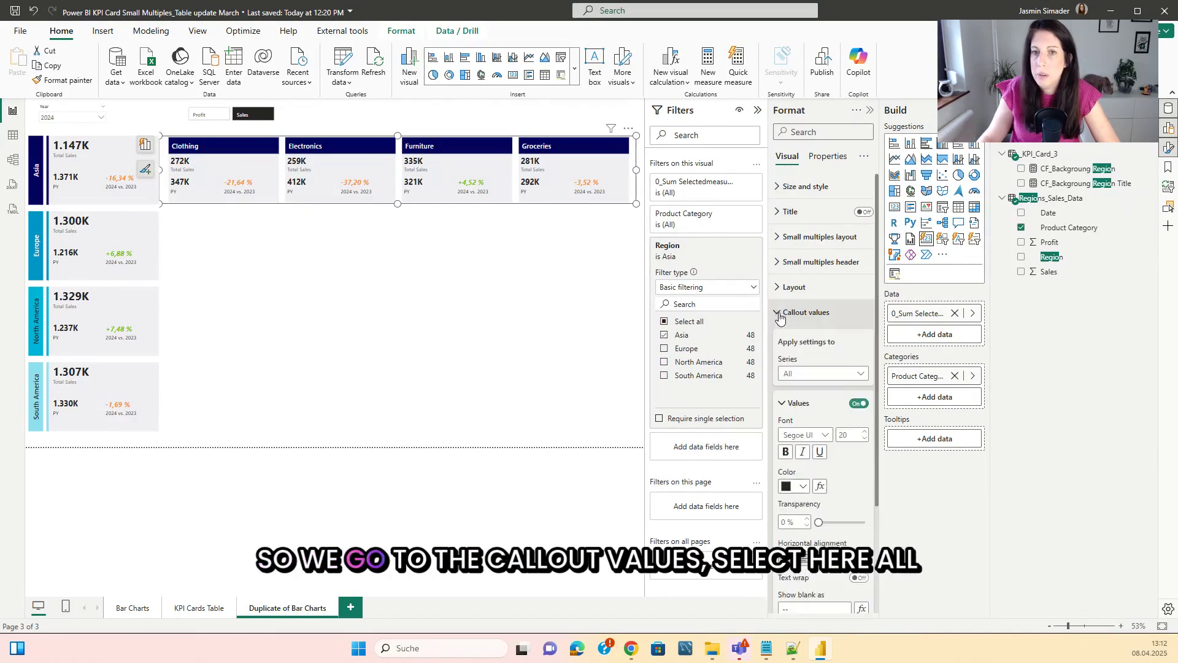
{"action": "scroll", "coordinate": [798, 294], "scroll_direction": "down", "scroll_amount": 2}
{"action": "left_click", "coordinate": [811, 250]}
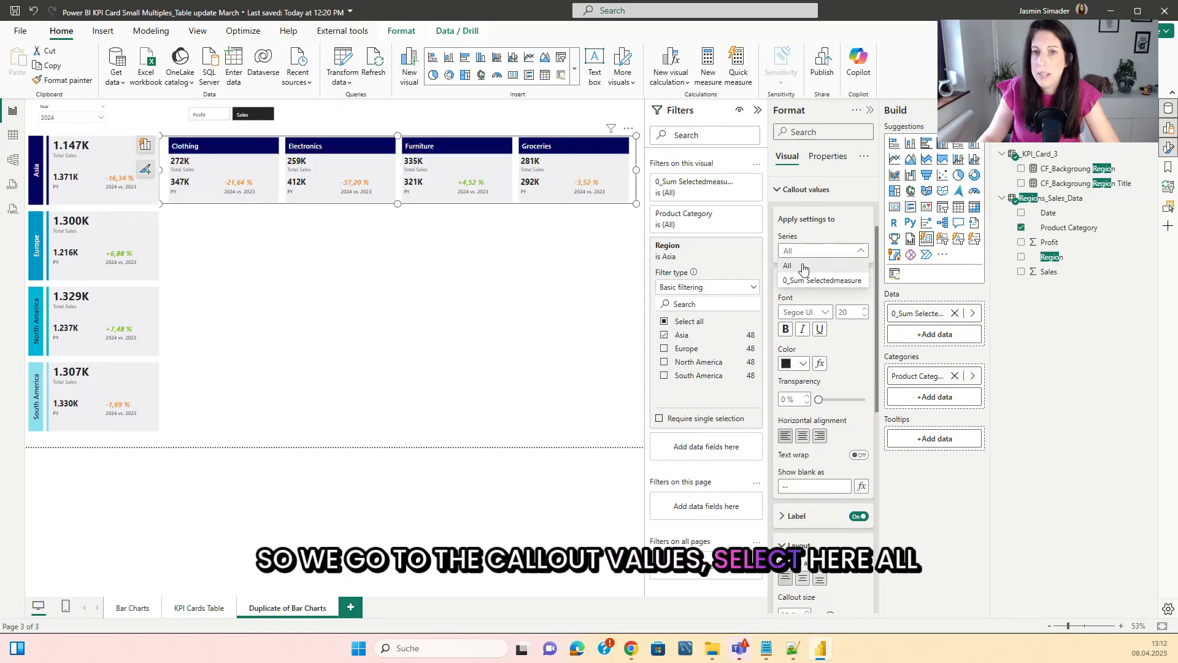
{"action": "left_click", "coordinate": [803, 268]}
Step: Set the product category cards' padding size to Custom with 20 px on the left side
{"action": "scroll", "coordinate": [810, 368], "scroll_direction": "down", "scroll_amount": 6}
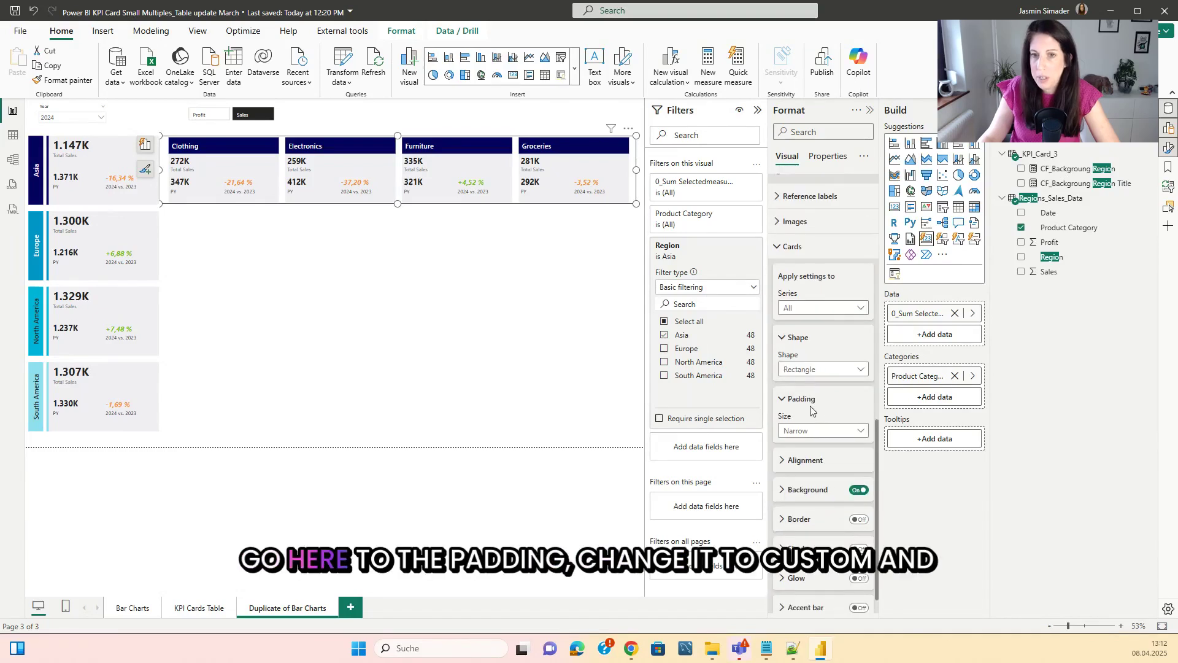
{"action": "scroll", "coordinate": [816, 405], "scroll_direction": "down", "scroll_amount": 1}
{"action": "left_click", "coordinate": [818, 400]}
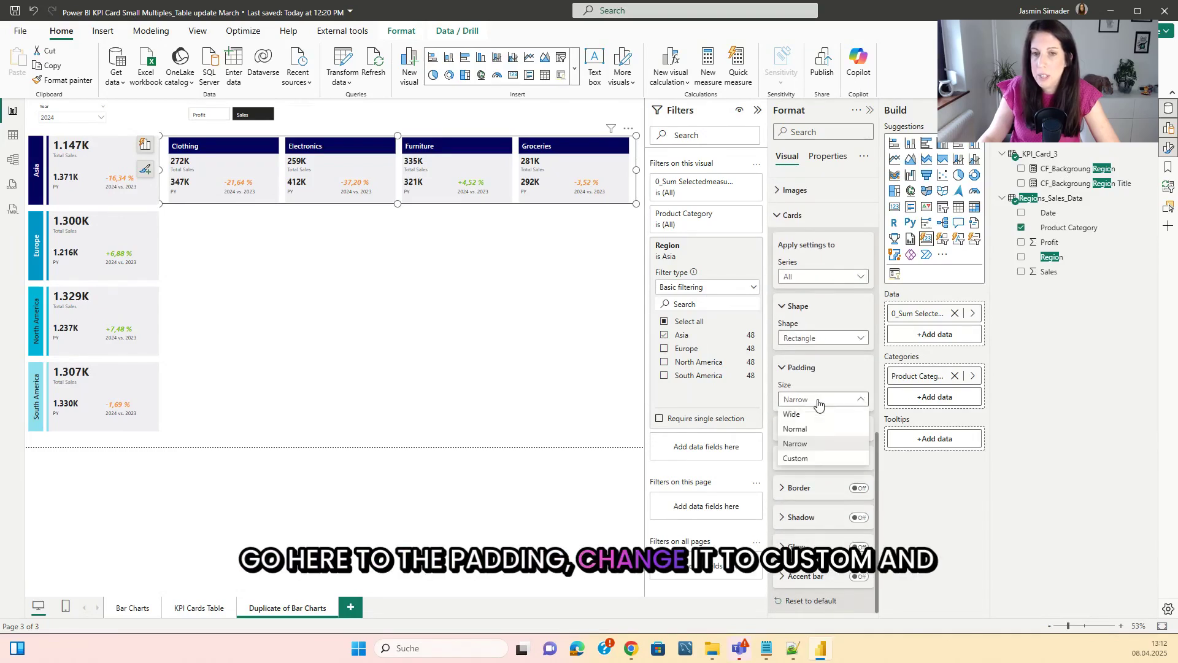
{"action": "left_click", "coordinate": [809, 459]}
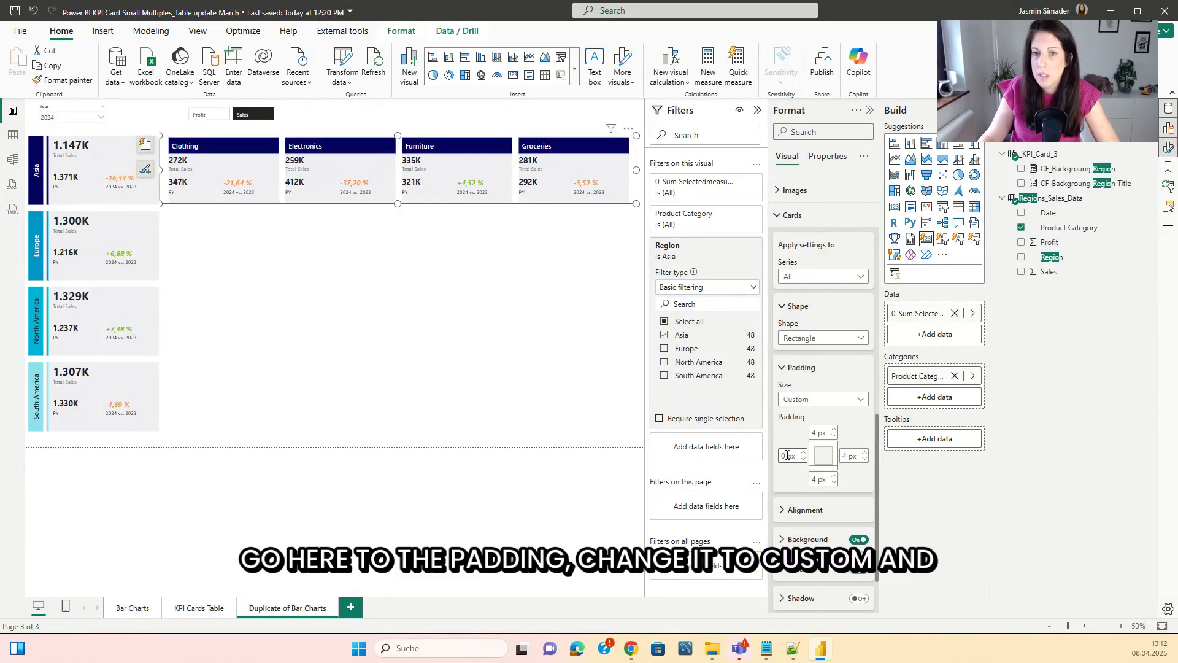
{"action": "type", "text": "10"}
{"action": "key", "text": "Return"}
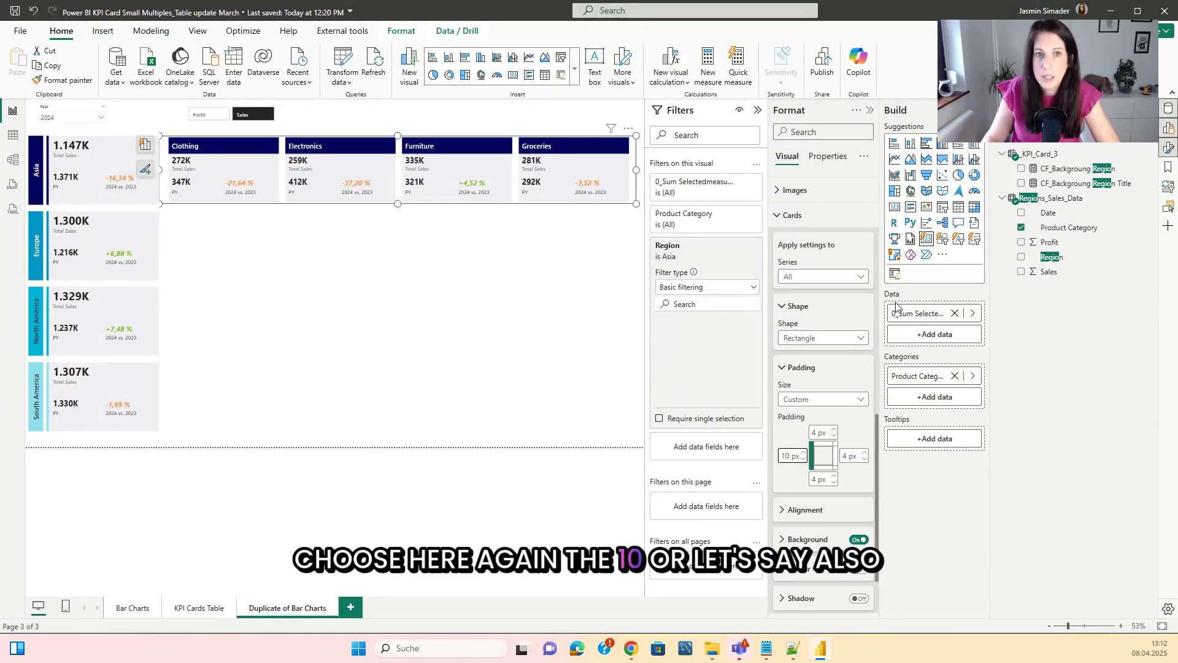
{"action": "double_click", "coordinate": [788, 456]}
{"action": "type", "text": "20"}
{"action": "key", "text": "Return"}
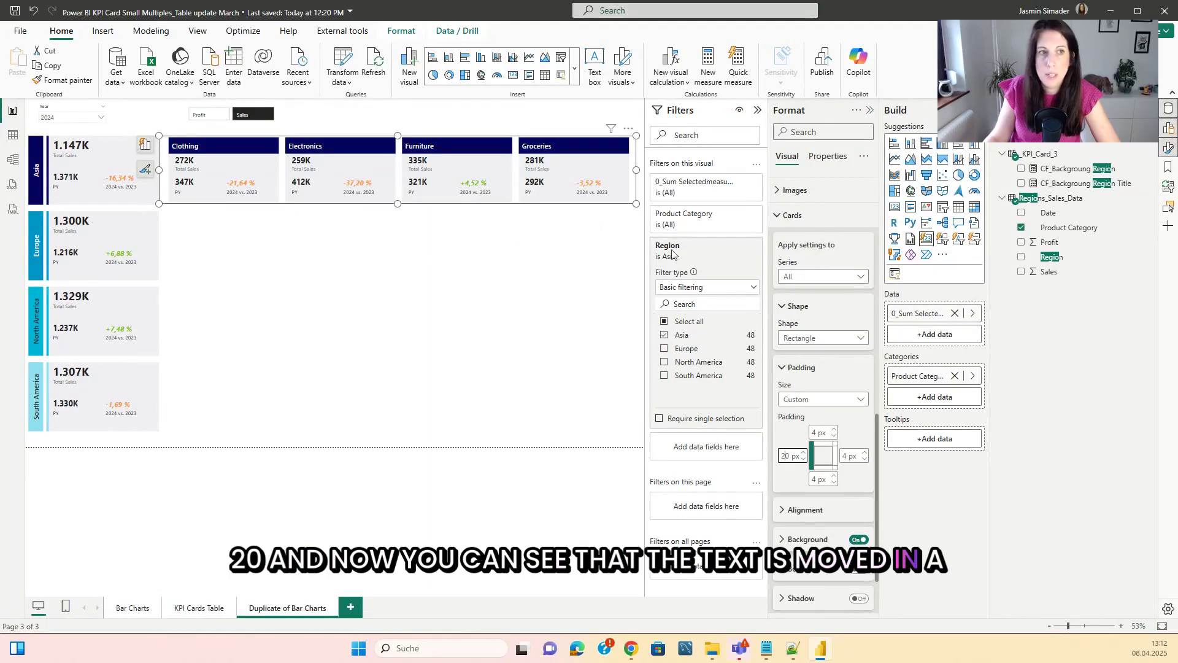
Step: Set the left padding of the product category card's small multiples header to 20 px
{"action": "scroll", "coordinate": [849, 286], "scroll_direction": "up", "scroll_amount": 2}
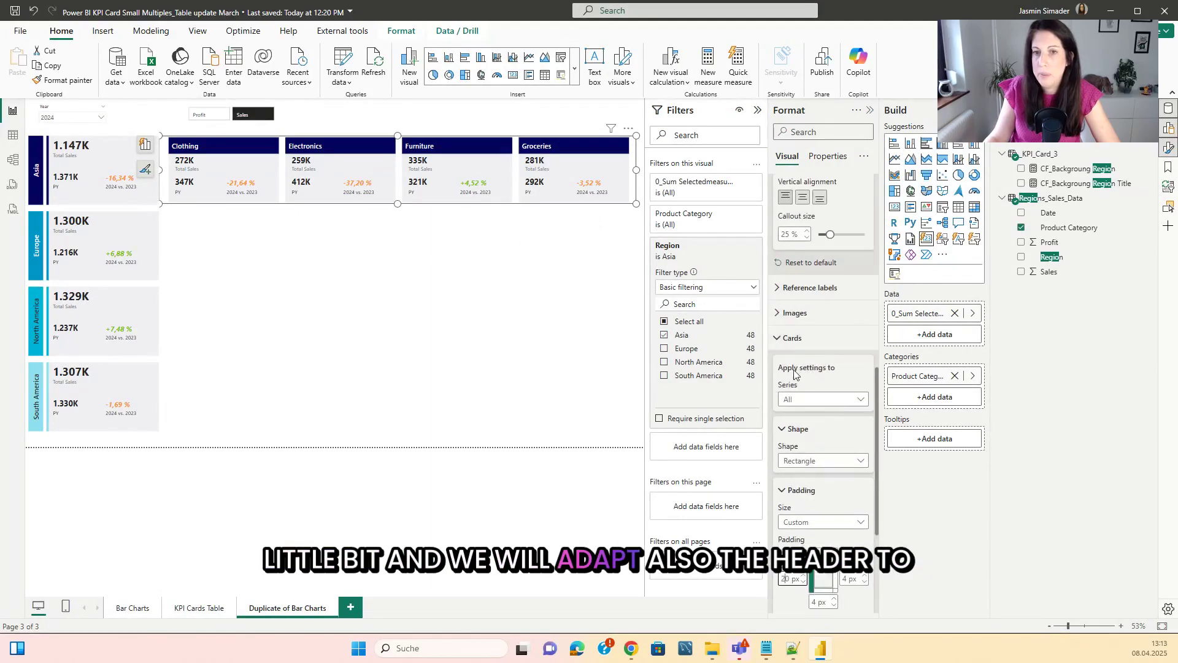
{"action": "scroll", "coordinate": [781, 332], "scroll_direction": "up", "scroll_amount": 5}
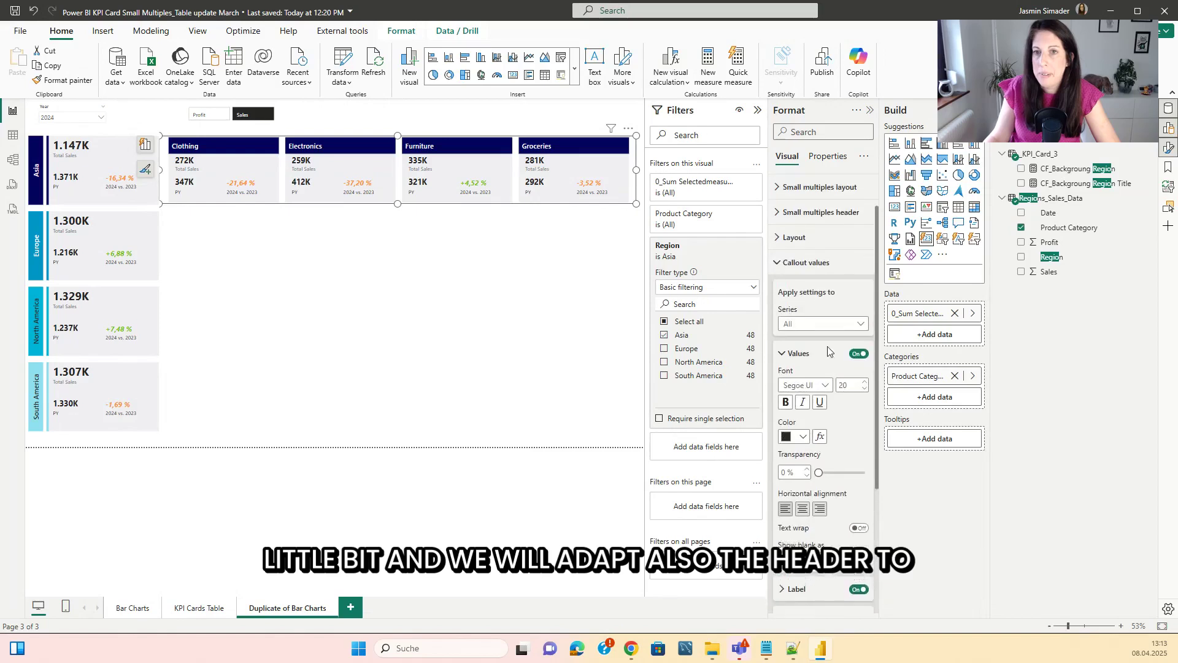
{"action": "left_click", "coordinate": [780, 268]}
{"action": "scroll", "coordinate": [822, 297], "scroll_direction": "down", "scroll_amount": 2}
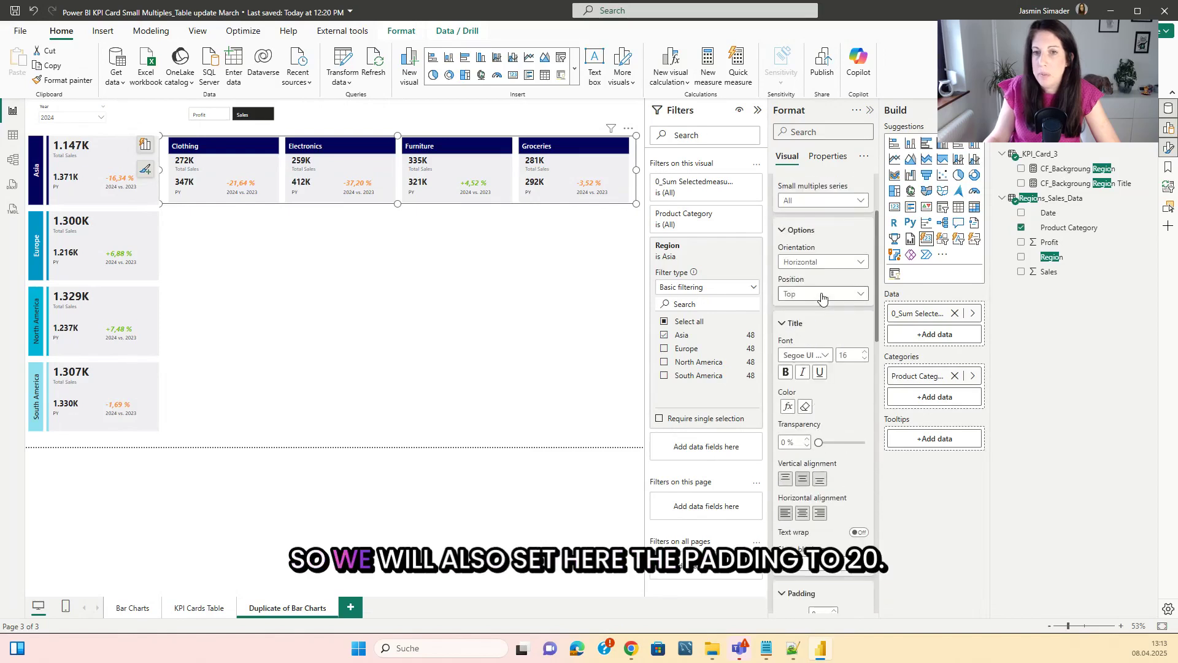
{"action": "scroll", "coordinate": [822, 297], "scroll_direction": "up", "scroll_amount": 1}
{"action": "scroll", "coordinate": [823, 297], "scroll_direction": "down", "scroll_amount": 5}
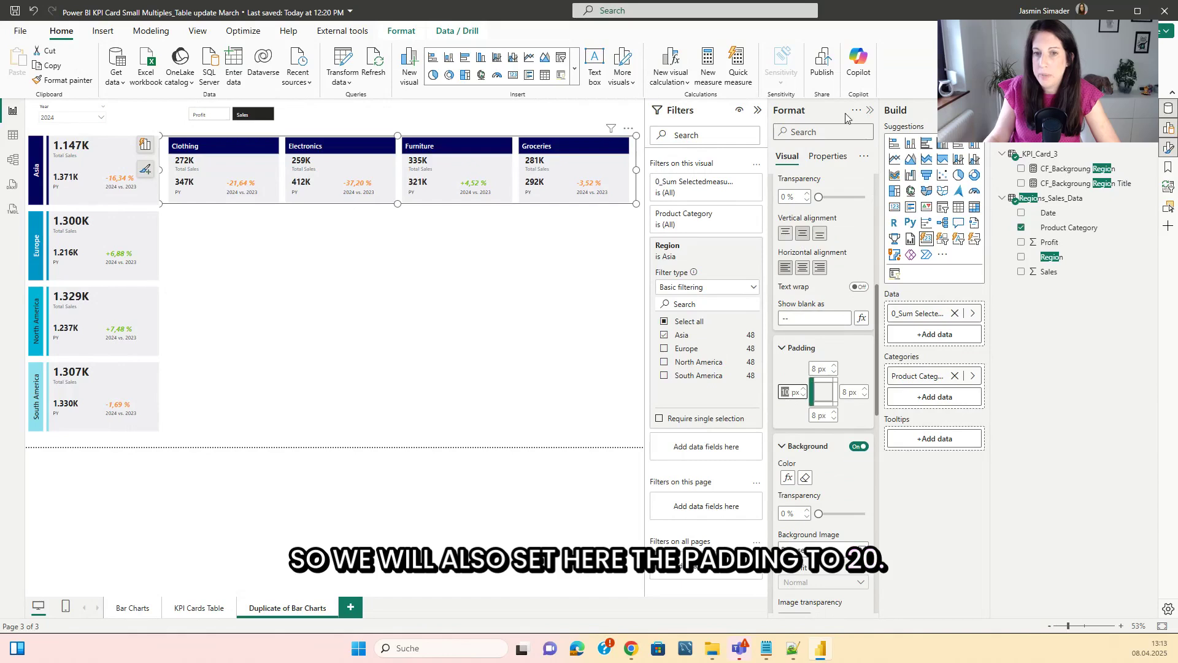
{"action": "left_click", "coordinate": [758, 110]}
{"action": "left_click", "coordinate": [531, 370]}
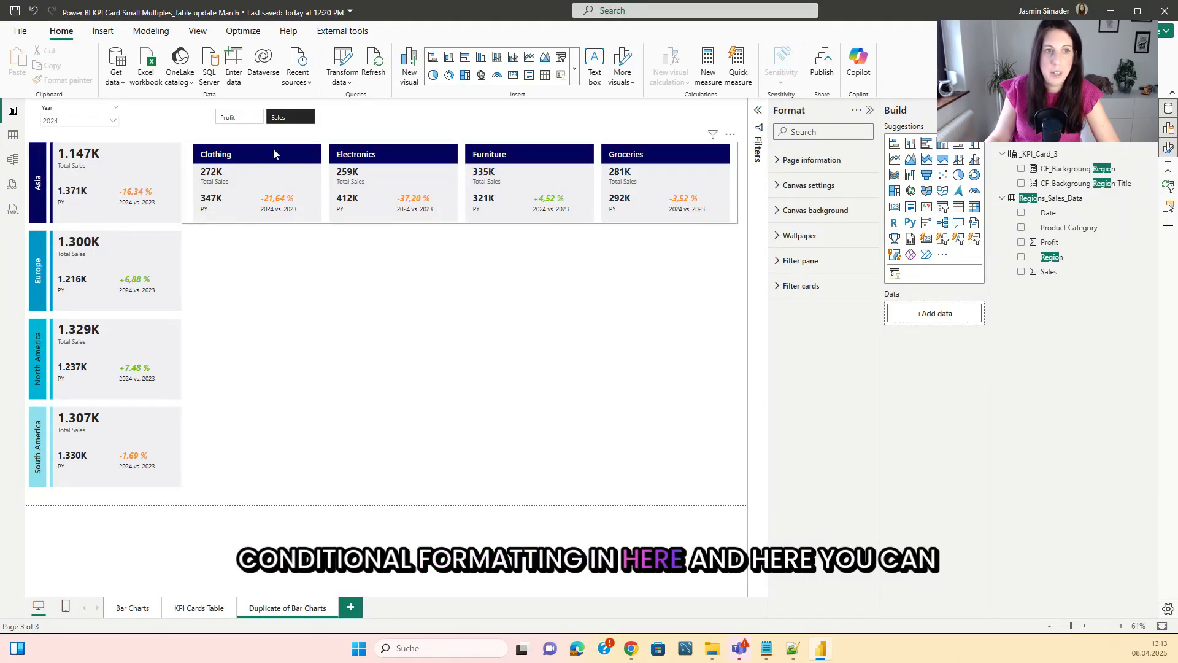
Step: Copy the Asia product category card and paste three copies below it, beside the Europe, North America and South America region cards
{"action": "left_click", "coordinate": [401, 179]}
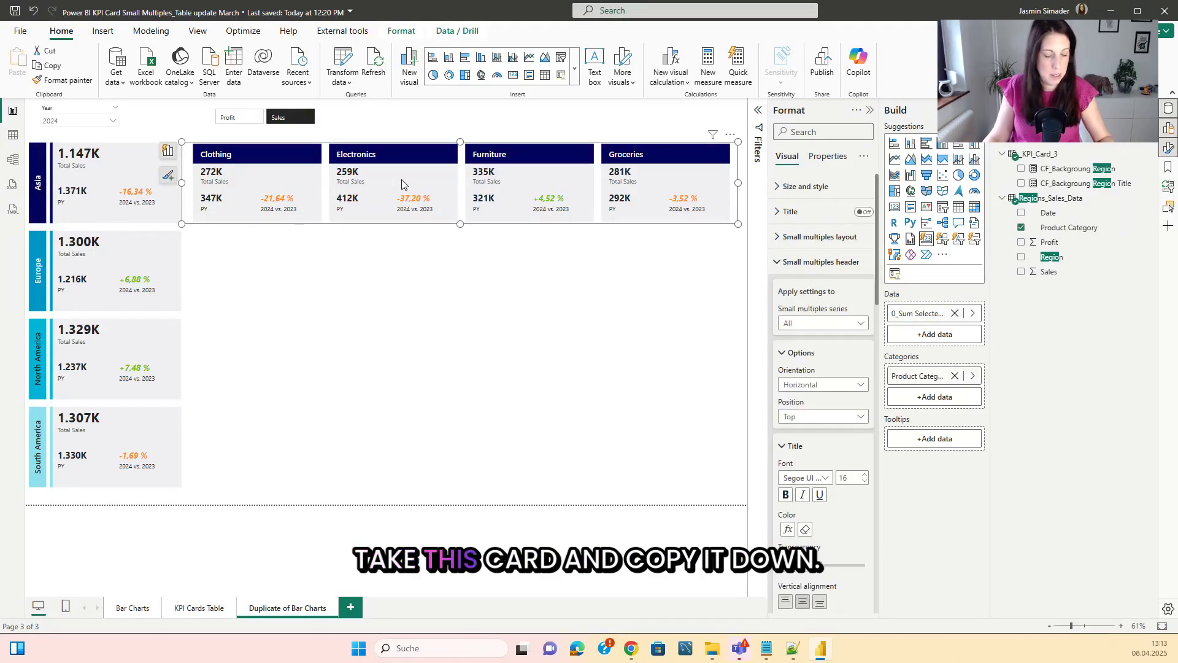
{"action": "key", "text": "ctrl+c"}
{"action": "key", "text": "ctrl+v"}
{"action": "left_click_drag", "start_coordinate": [402, 179], "coordinate": [363, 444]}
{"action": "key", "text": "ctrl+v"}
{"action": "key", "text": "ctrl+v"}
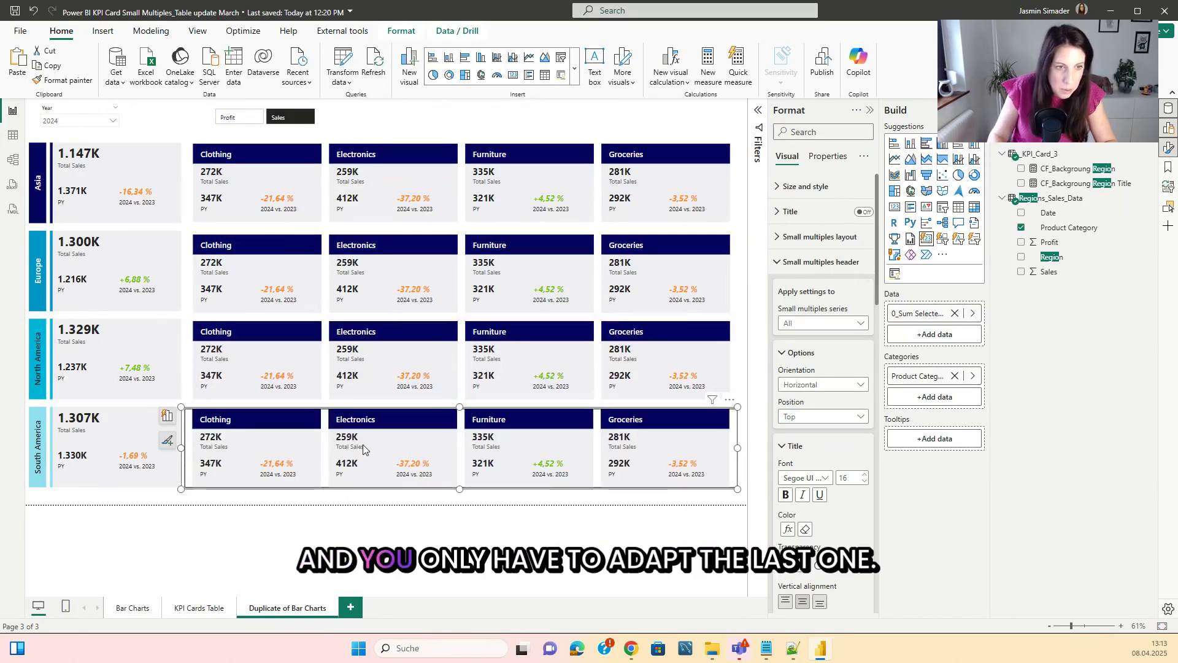
Step: Adjust the horizontal position of the lowest product category card so it lines up with the rows above beside the South America card
{"action": "key", "text": "Left"}
{"action": "key", "text": "Left"}
{"action": "key", "text": "Left"}
{"action": "key", "text": "Left"}
{"action": "key", "text": "Left"}
{"action": "key", "text": "Left"}
{"action": "key", "text": "Left"}
{"action": "key", "text": "Left"}
{"action": "key", "text": "Left"}
{"action": "key", "text": "Left"}
{"action": "key", "text": "Left"}
{"action": "key", "text": "Left"}
{"action": "key", "text": "Left"}
{"action": "key", "text": "Left"}
{"action": "key", "text": "Left"}
{"action": "key", "text": "Left"}
{"action": "key", "text": "Left"}
{"action": "key", "text": "Left"}
{"action": "key", "text": "Left"}
{"action": "key", "text": "Left"}
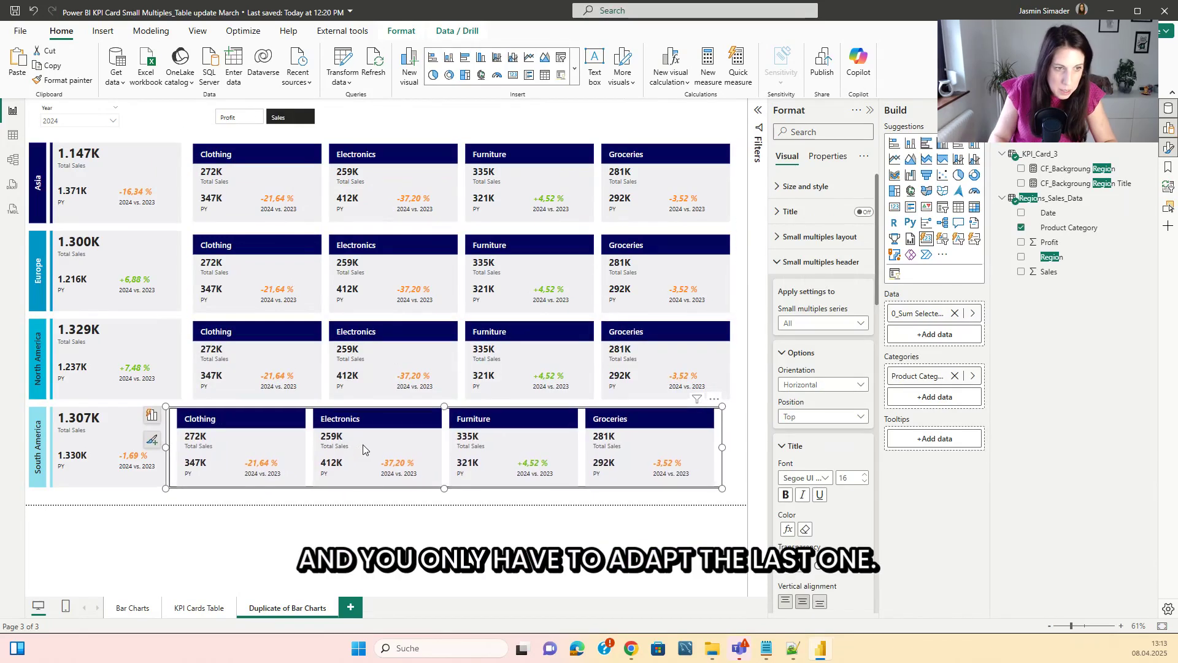
{"action": "left_click_drag", "start_coordinate": [363, 444], "coordinate": [379, 444]}
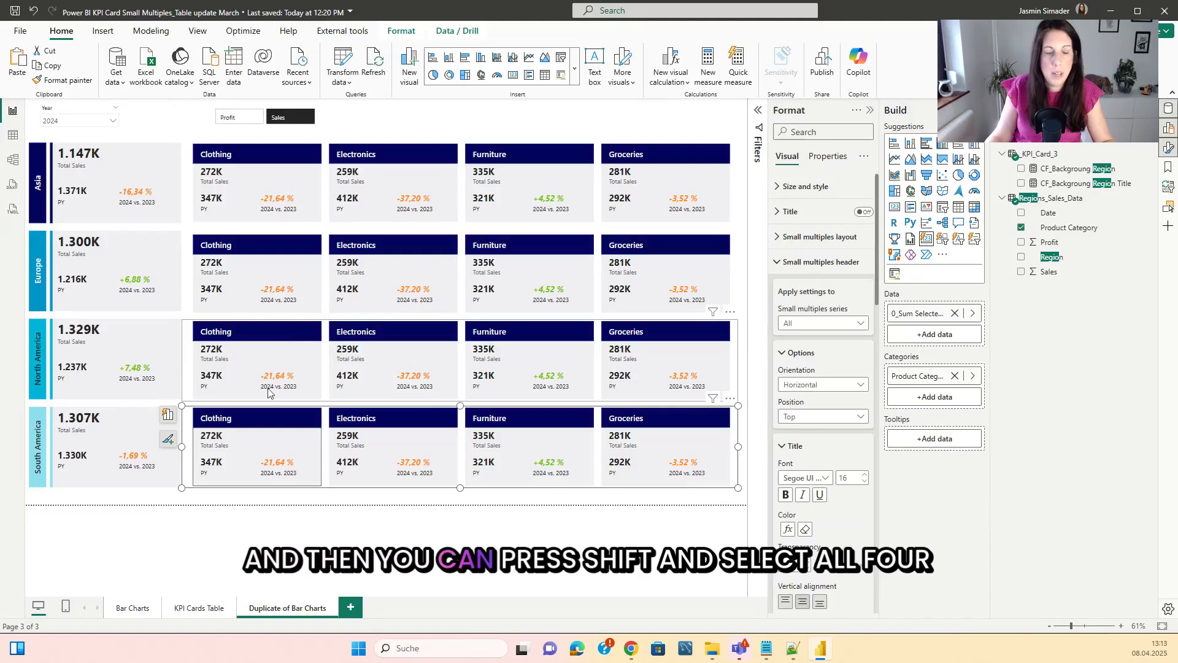
{"action": "left_click", "coordinate": [272, 506]}
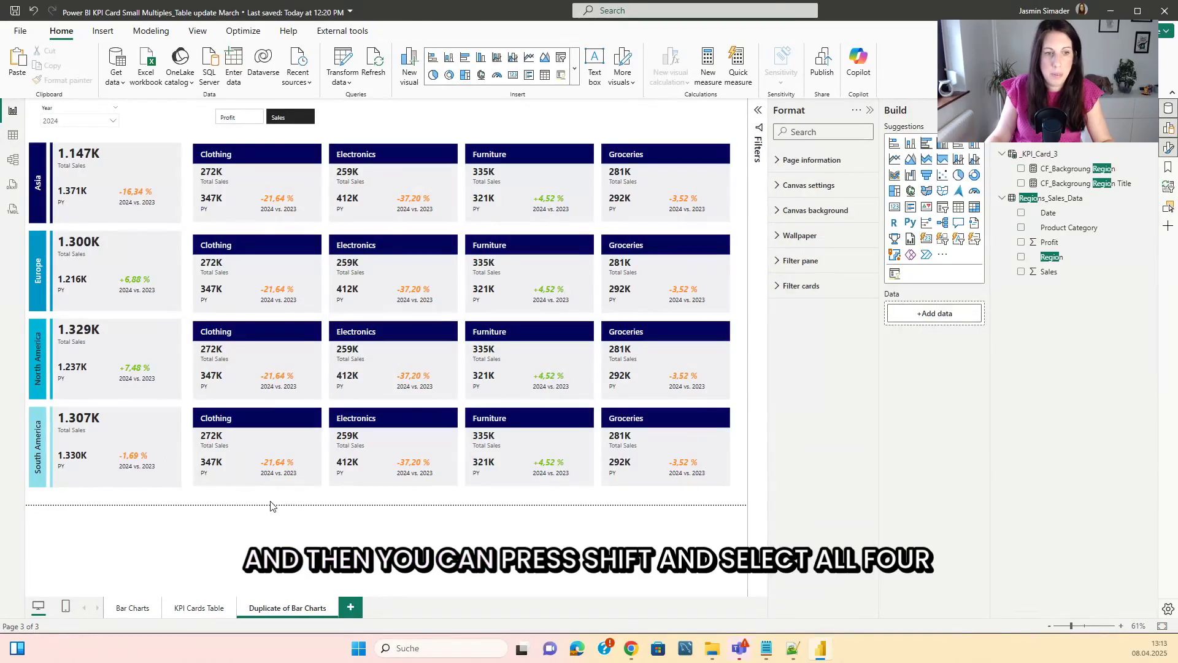
Step: Select all four product category cards, distribute them vertically and align them left
{"action": "left_click", "coordinate": [248, 458]}
{"action": "left_click", "coordinate": [265, 330], "text": "shift"}
{"action": "left_click", "coordinate": [270, 270], "text": "shift"}
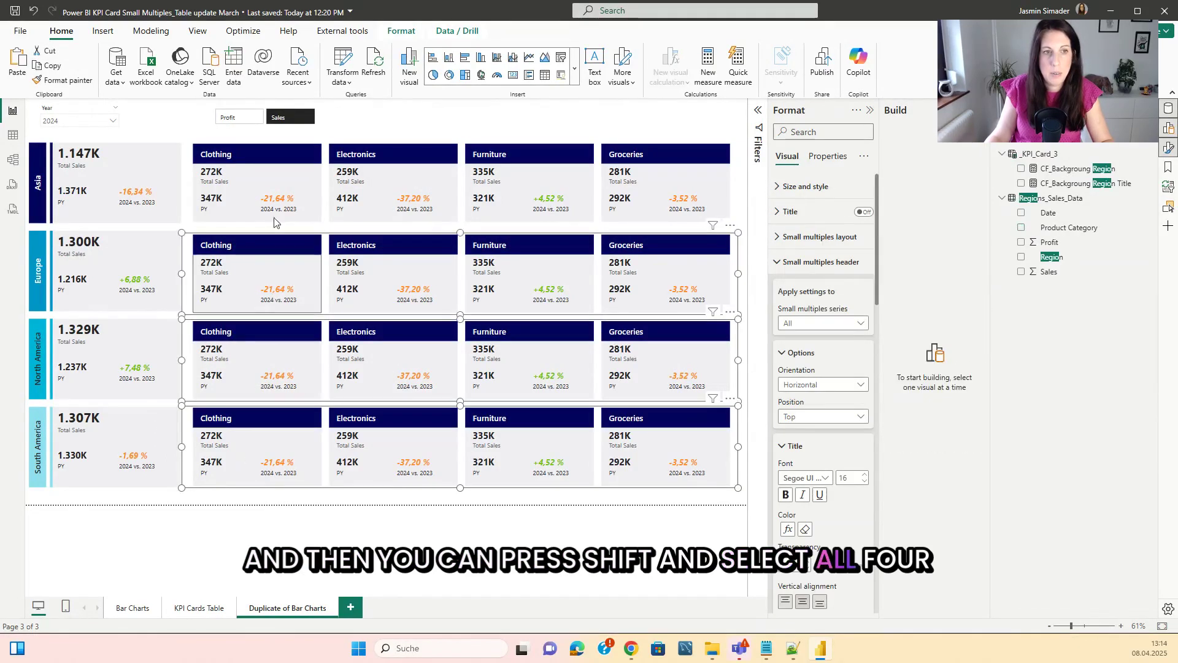
{"action": "left_click", "coordinate": [274, 184], "text": "shift"}
{"action": "left_click", "coordinate": [399, 32]}
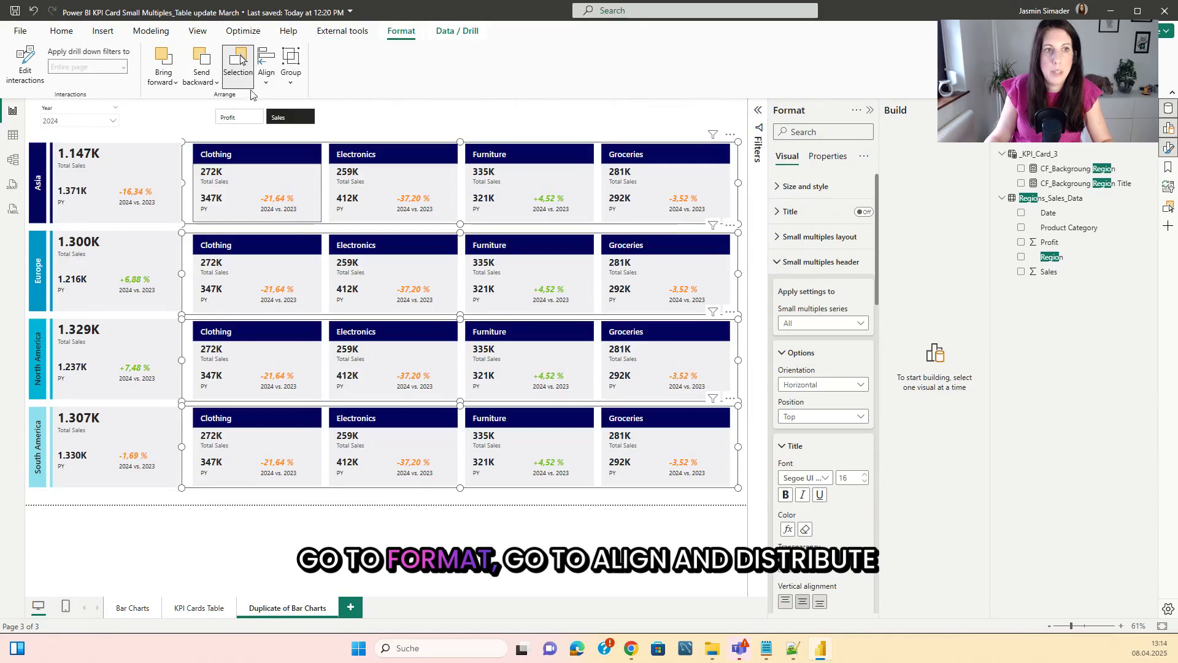
{"action": "left_click", "coordinate": [266, 76]}
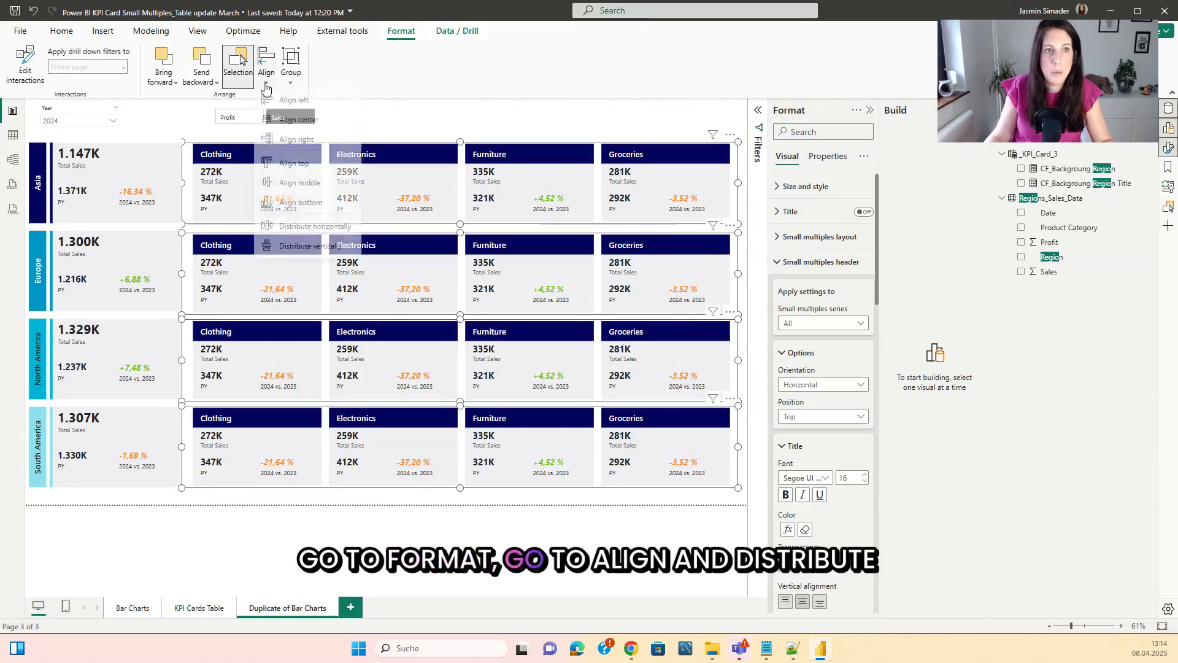
{"action": "left_click", "coordinate": [314, 248]}
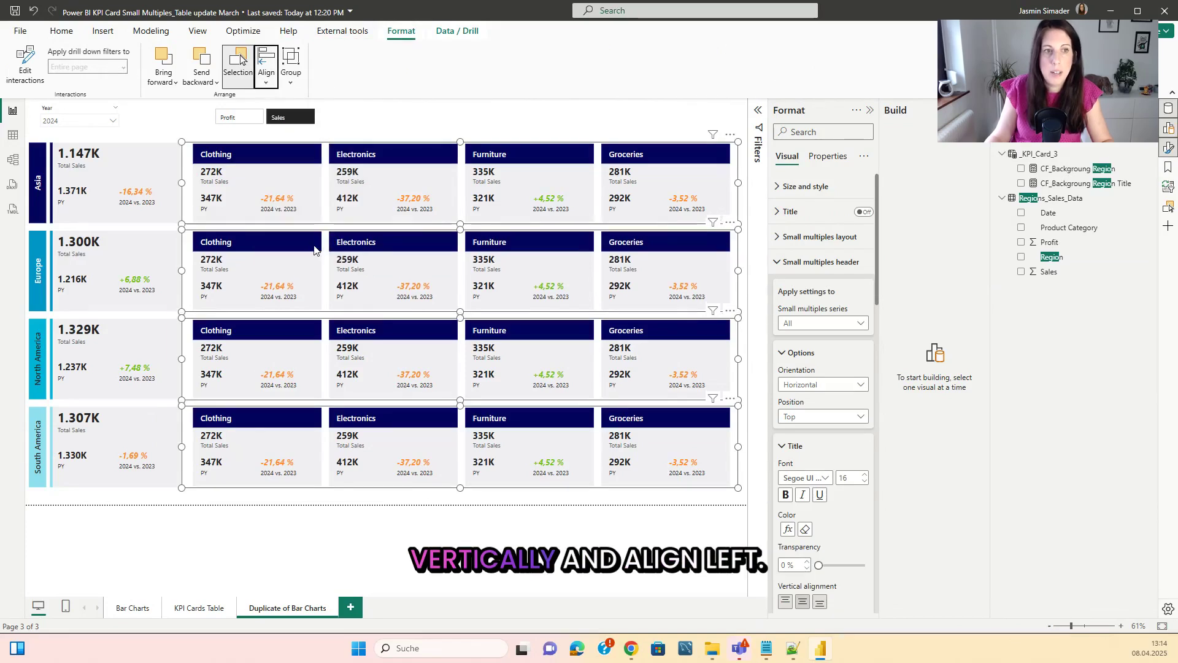
{"action": "left_click", "coordinate": [270, 86]}
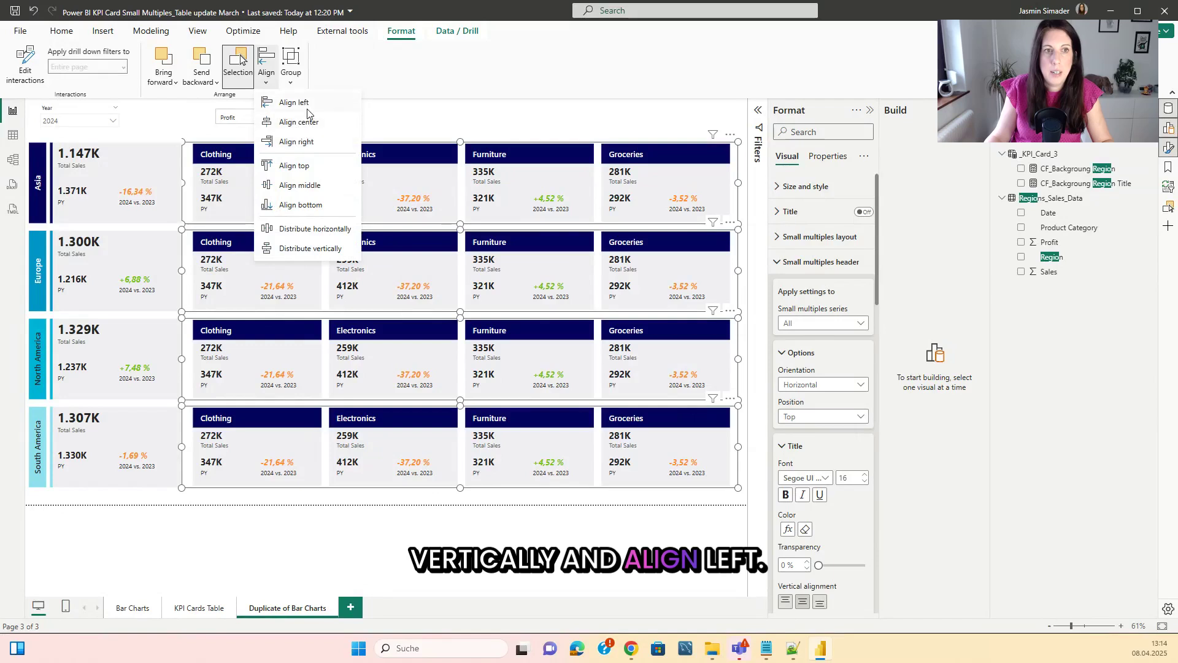
{"action": "left_click", "coordinate": [307, 108]}
{"action": "left_click", "coordinate": [520, 123]}
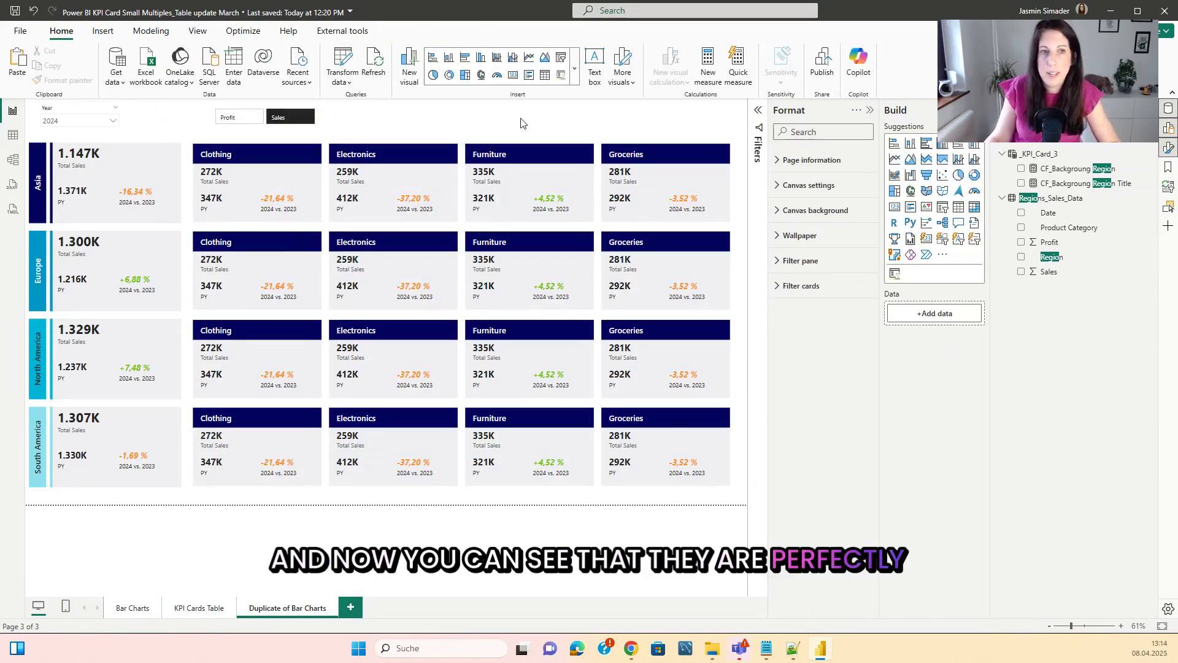
Step: Change the Region filter of the second-row product category card to Europe only
{"action": "left_click", "coordinate": [259, 263]}
{"action": "left_click", "coordinate": [759, 111]}
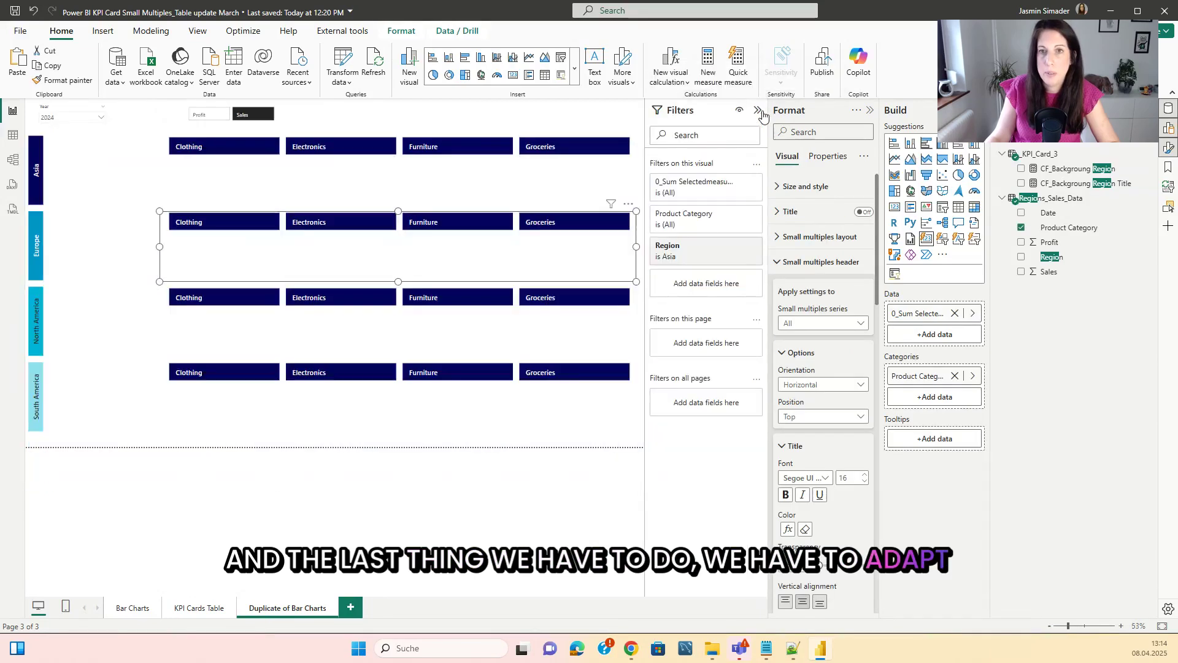
{"action": "left_click", "coordinate": [707, 252]}
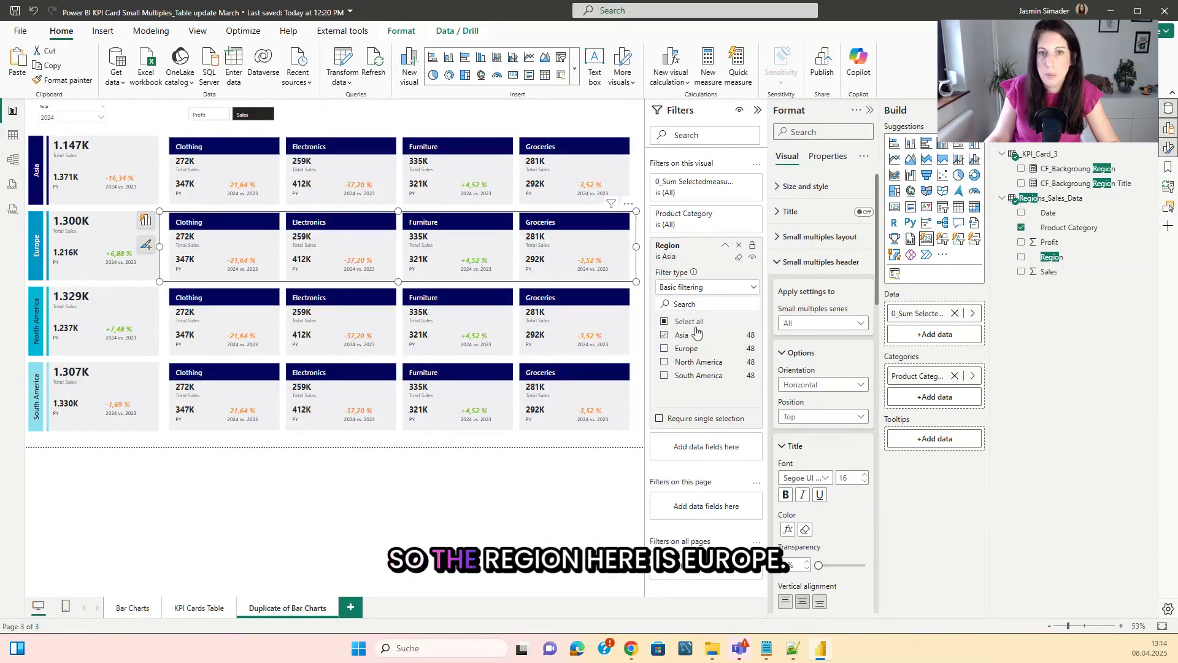
{"action": "left_click", "coordinate": [696, 334]}
{"action": "left_click", "coordinate": [686, 348]}
Step: Change the Region filter of the third-row product category card to North America only
{"action": "left_click", "coordinate": [615, 316]}
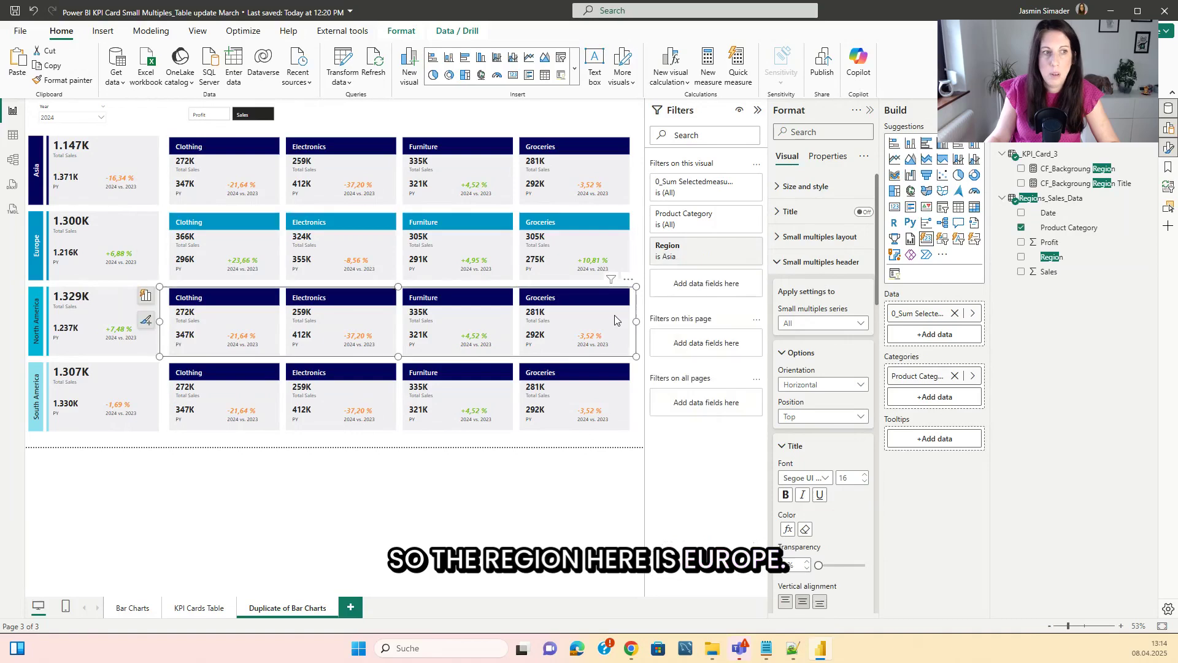
{"action": "left_click", "coordinate": [717, 262]}
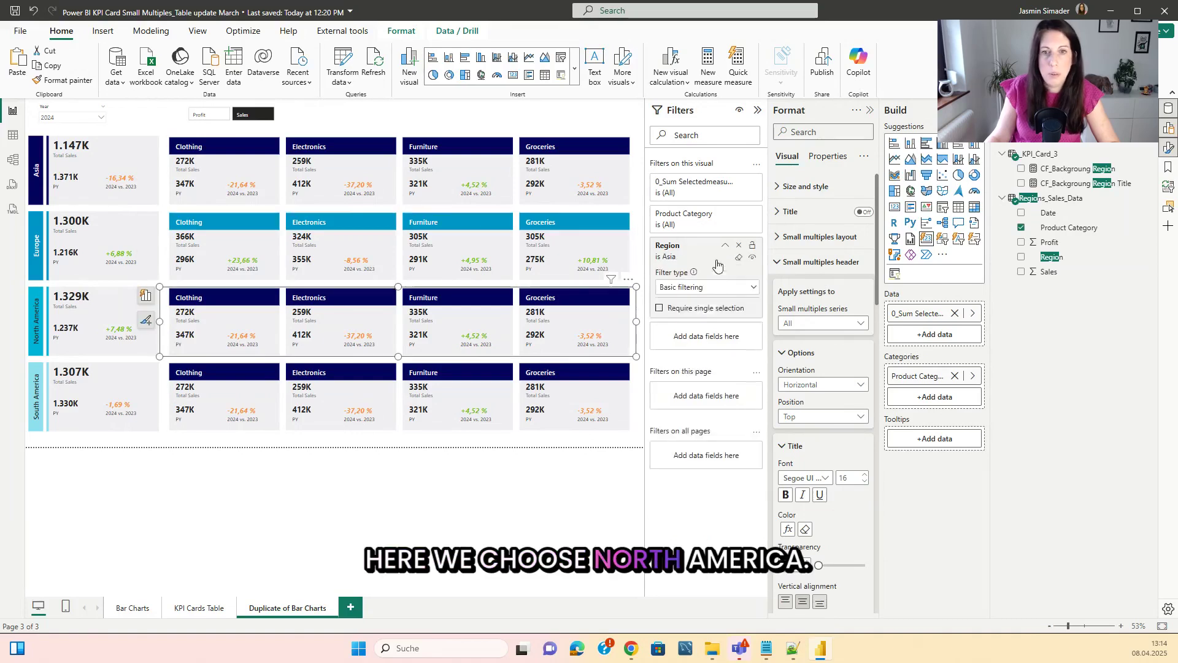
{"action": "left_click", "coordinate": [666, 363]}
Step: Change the Region filter of the fourth-row product category card to South America only
{"action": "left_click", "coordinate": [626, 393]}
{"action": "left_click", "coordinate": [728, 248]}
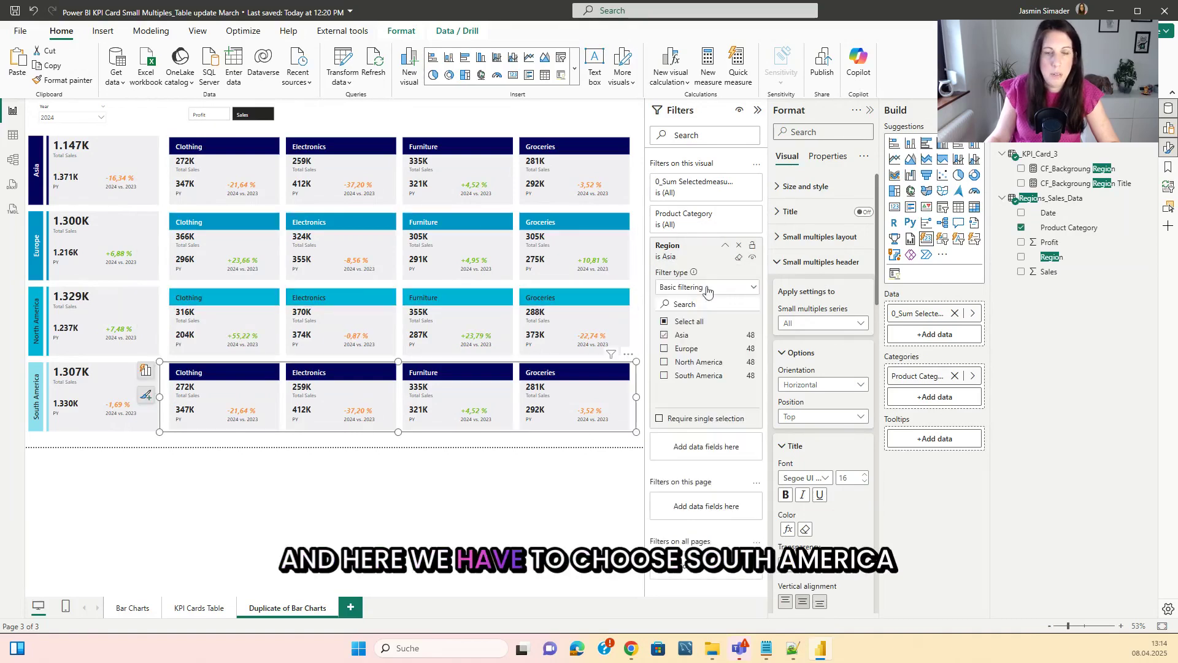
{"action": "left_click", "coordinate": [698, 376]}
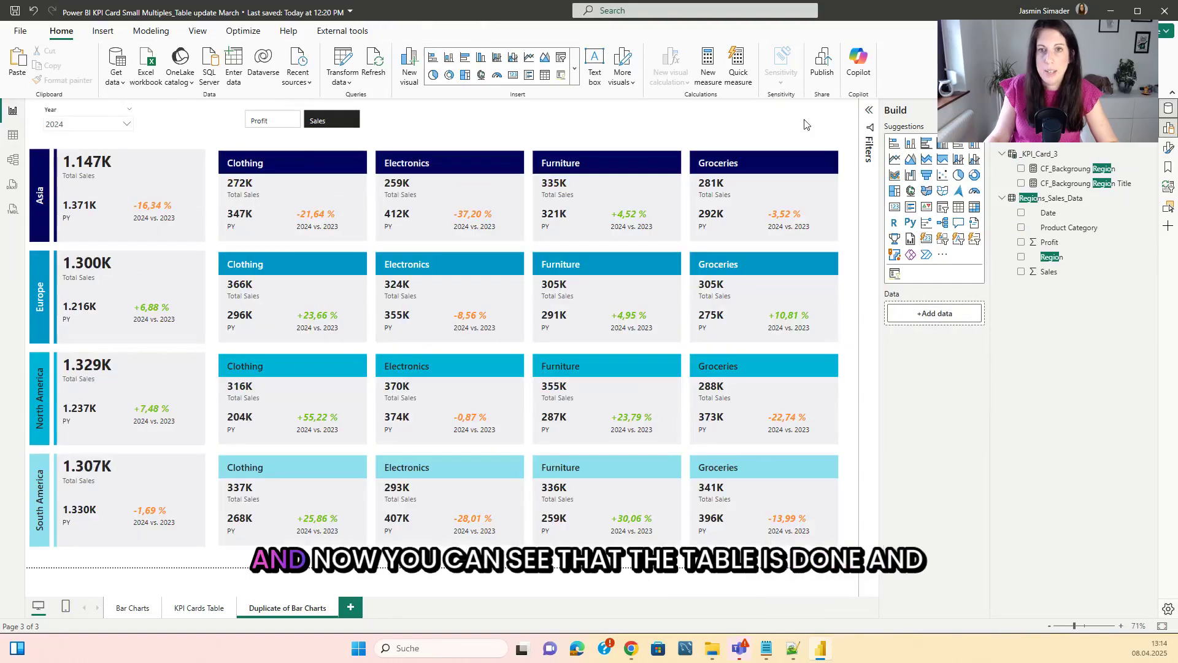
Step: Test the measure slicer on the finished card table by switching to Profit and back to Sales
{"action": "left_click", "coordinate": [269, 121]}
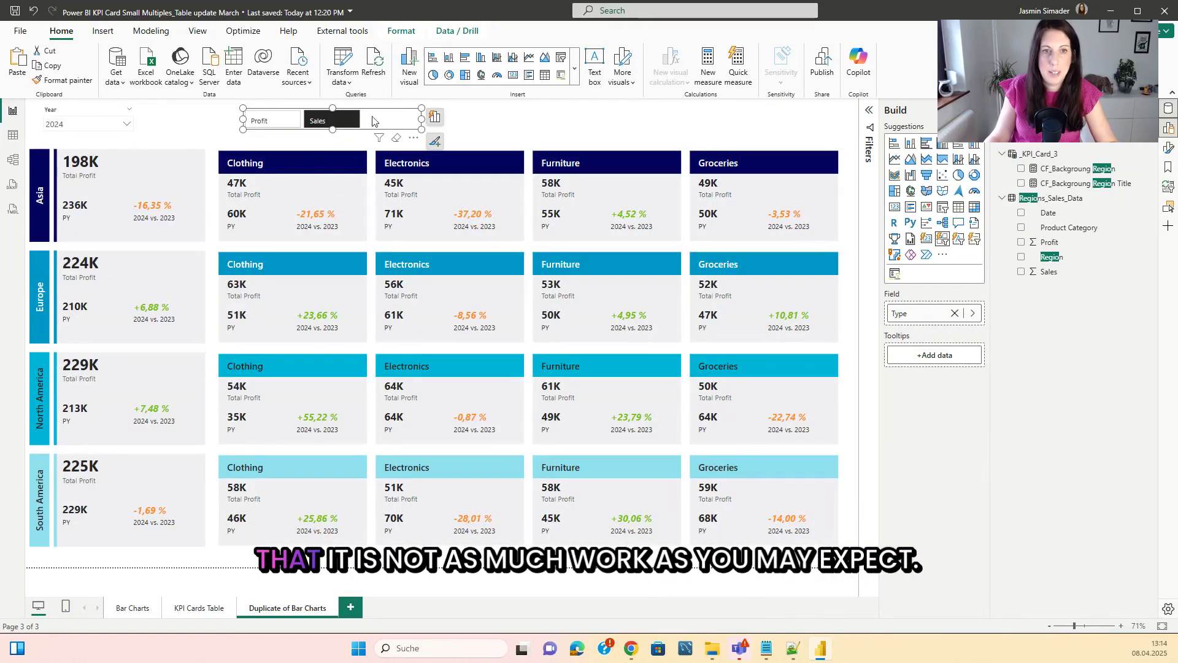
{"action": "left_click", "coordinate": [344, 121]}
{"action": "left_click", "coordinate": [491, 126]}
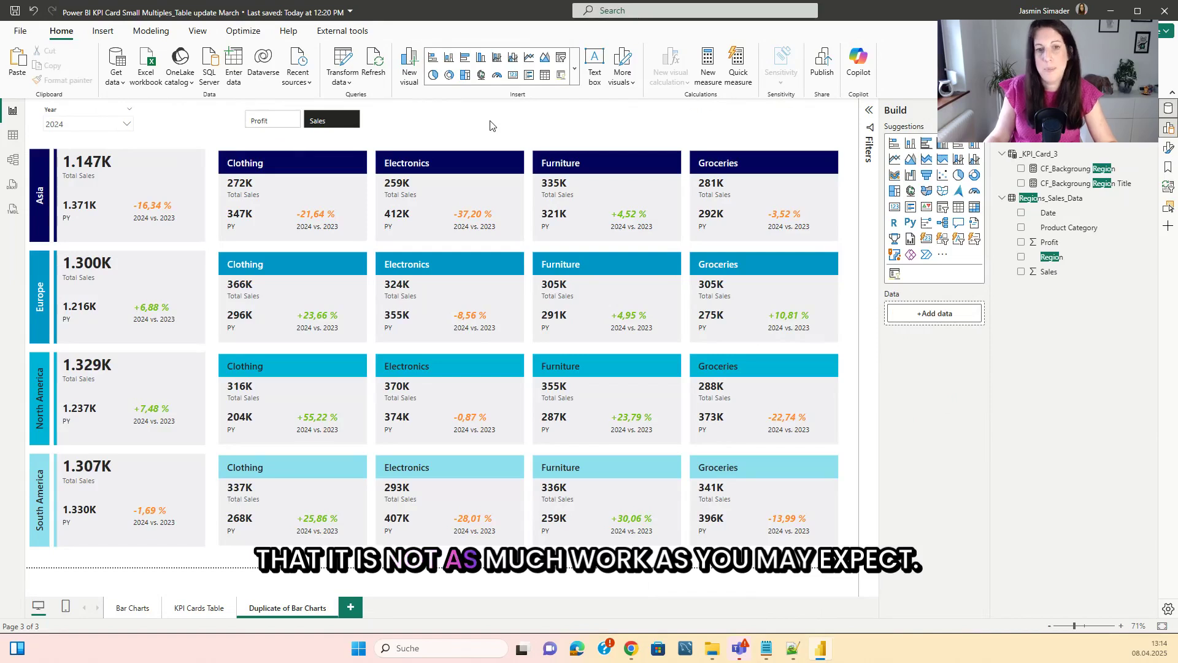